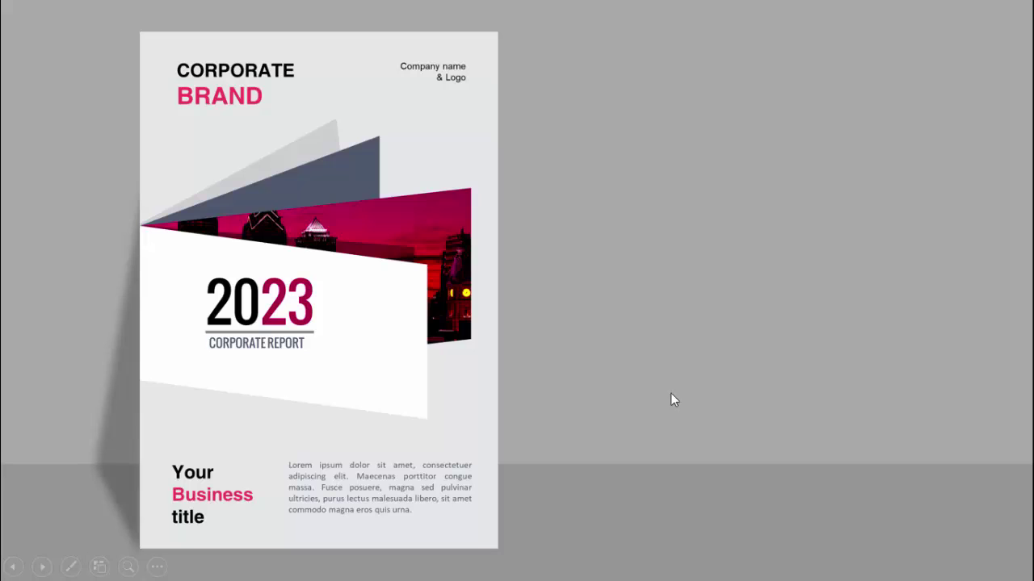
- Step through the red and blue report cover mockups, then move on to blank slide 3
{"action": "left_click", "coordinate": [816, 396]}
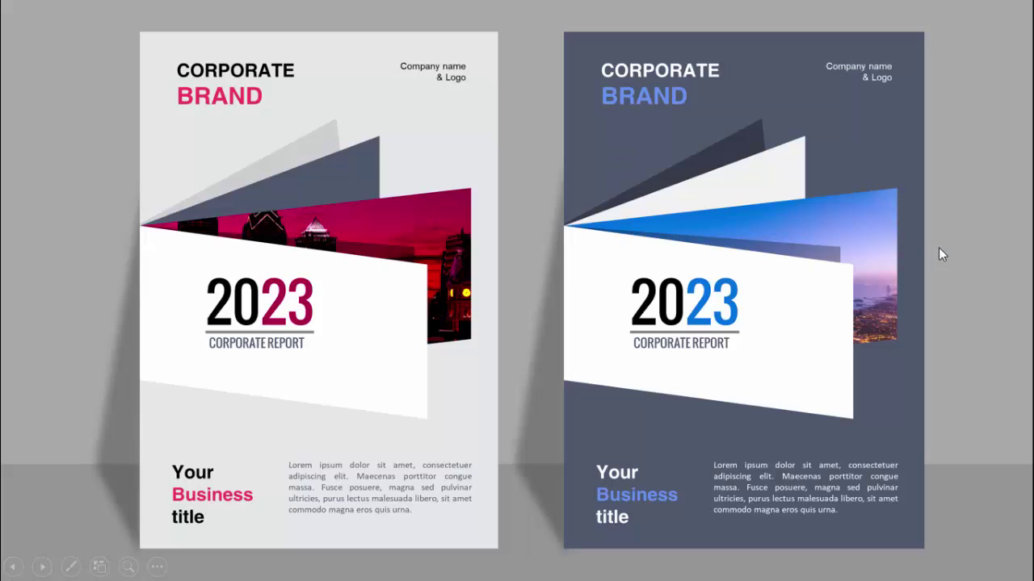
{"action": "left_click", "coordinate": [965, 247]}
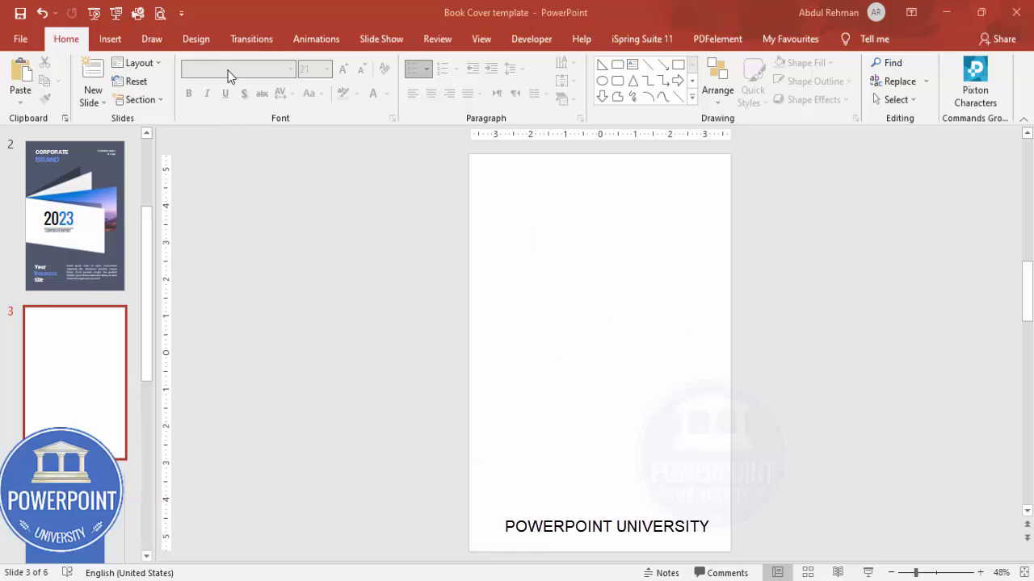
- Set the slide size to A4 Paper (210x297 mm) in portrait orientation
{"action": "left_click", "coordinate": [201, 44]}
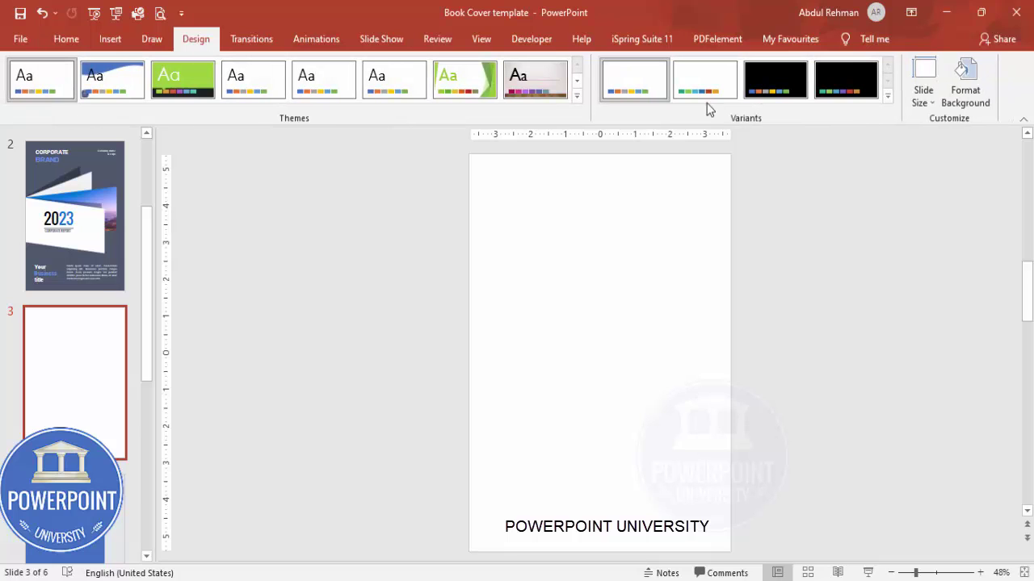
{"action": "left_click", "coordinate": [924, 103]}
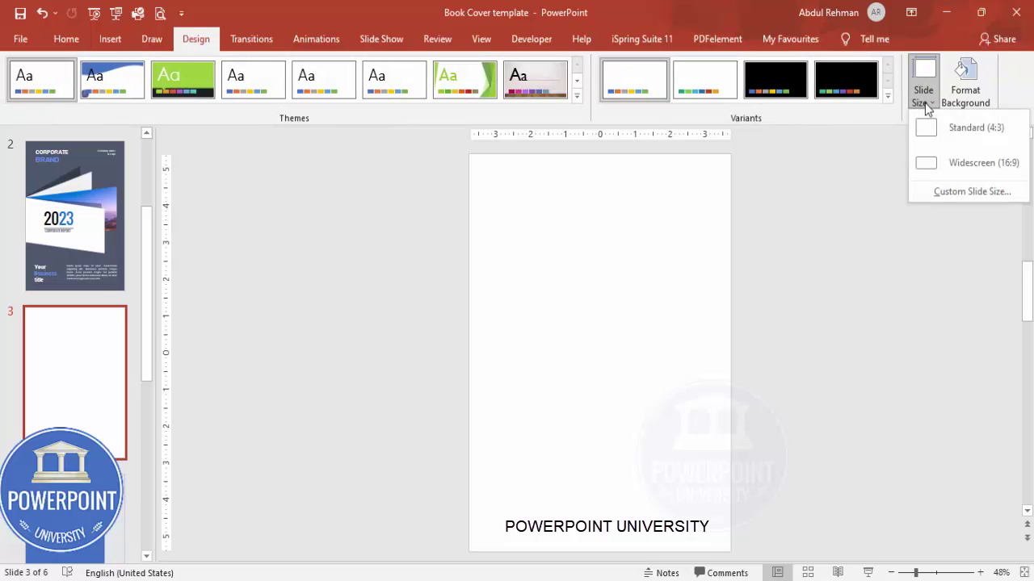
{"action": "left_click", "coordinate": [958, 191]}
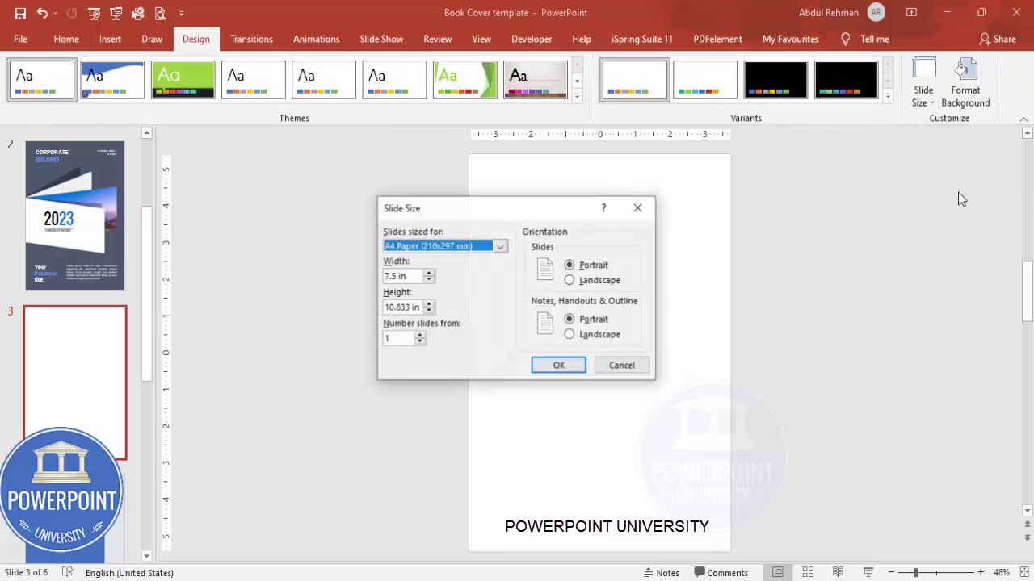
{"action": "left_click", "coordinate": [420, 250]}
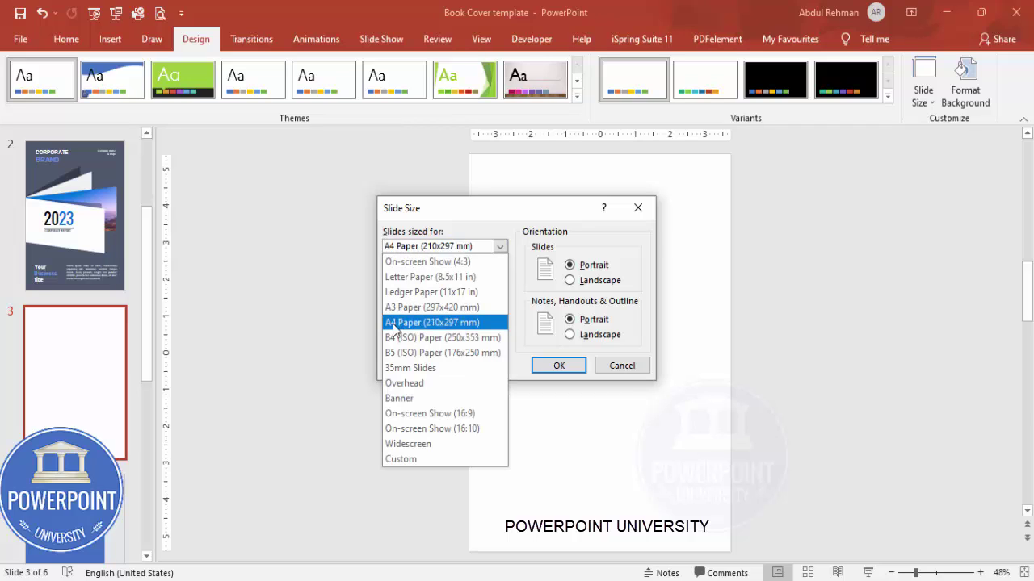
{"action": "left_click", "coordinate": [626, 247]}
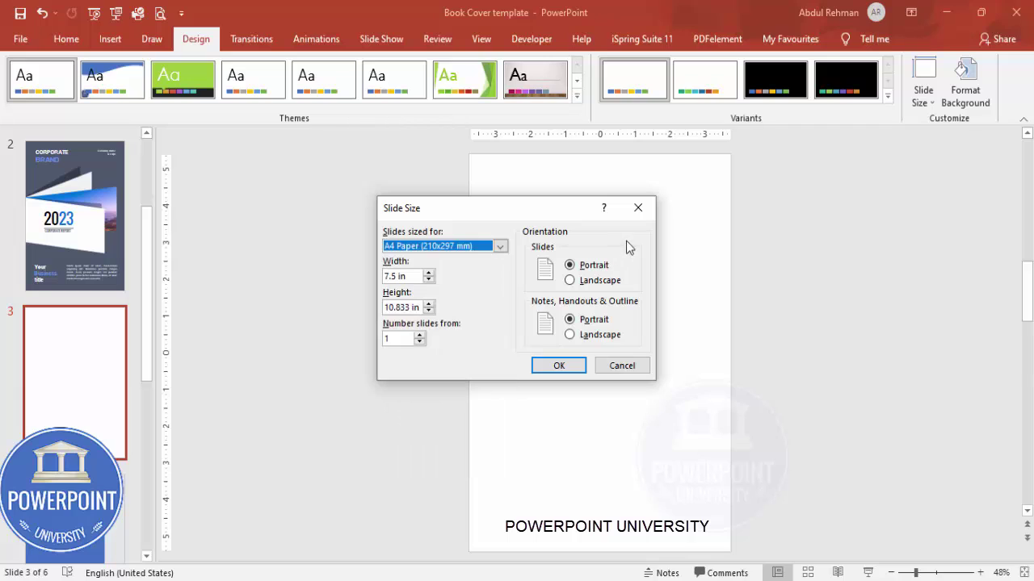
{"action": "left_click", "coordinate": [557, 367]}
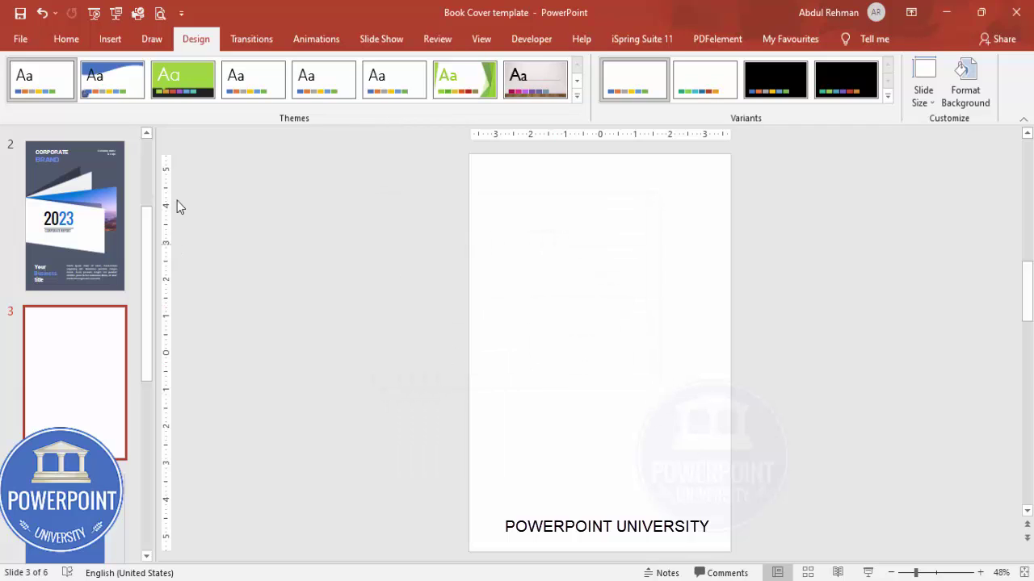
{"action": "left_click", "coordinate": [110, 39]}
{"action": "left_click", "coordinate": [243, 107]}
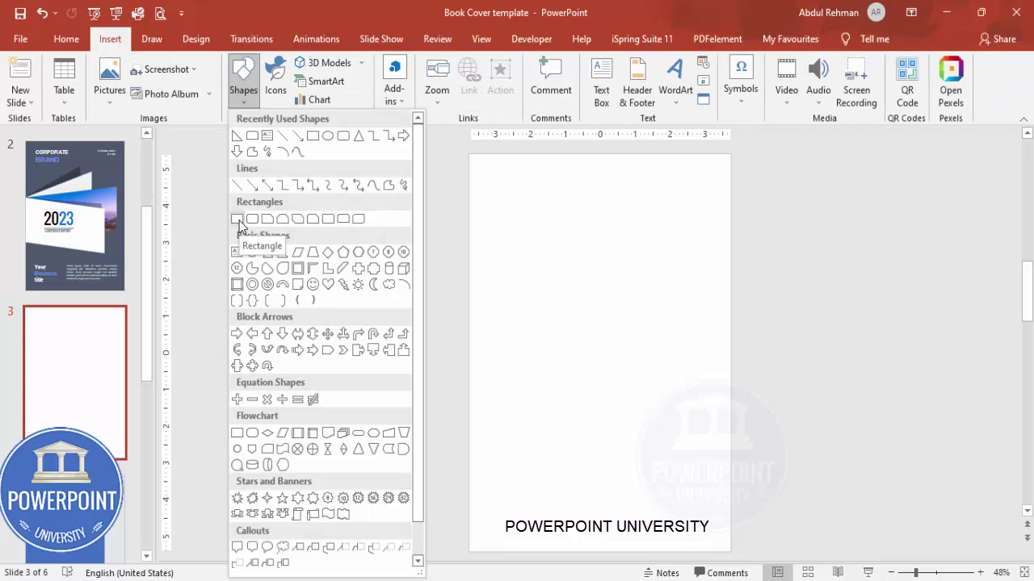
- Draw a 2.59 × 5.11 in blue rectangle from the slide's left edge, with no outline
{"action": "left_click", "coordinate": [238, 219]}
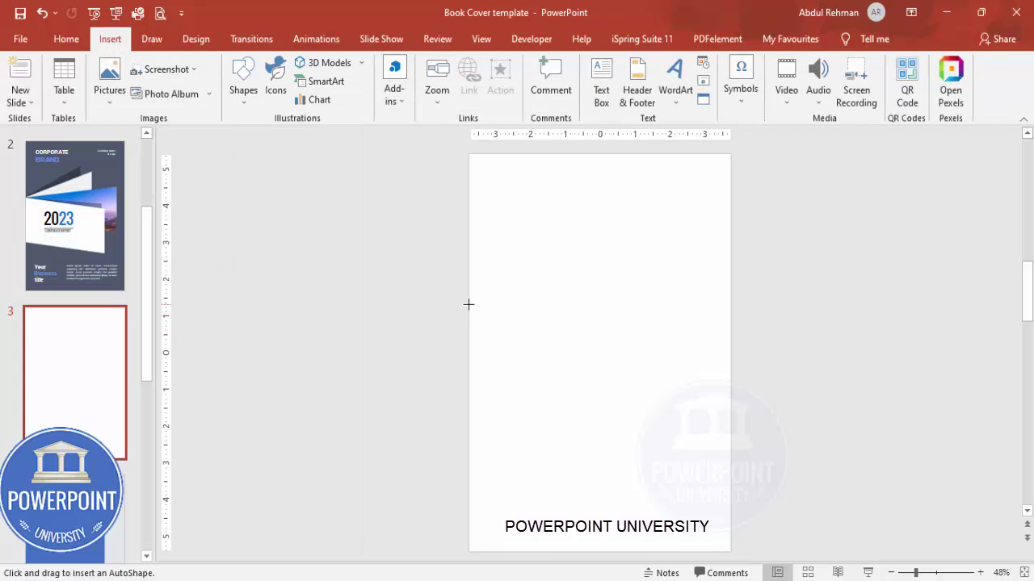
{"action": "left_click_drag", "start_coordinate": [468, 303], "coordinate": [646, 399]}
{"action": "left_click", "coordinate": [396, 81]}
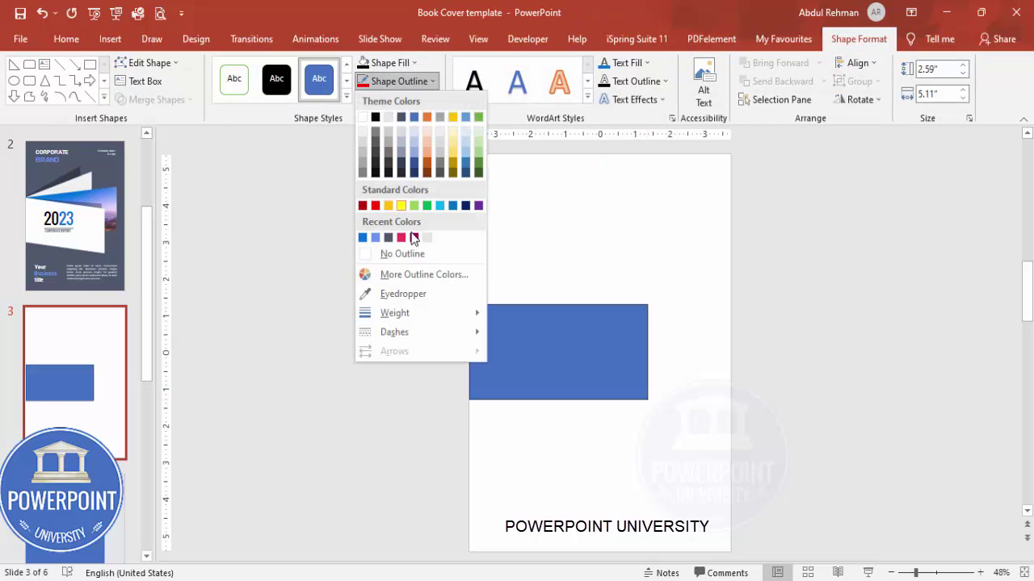
{"action": "left_click", "coordinate": [416, 256]}
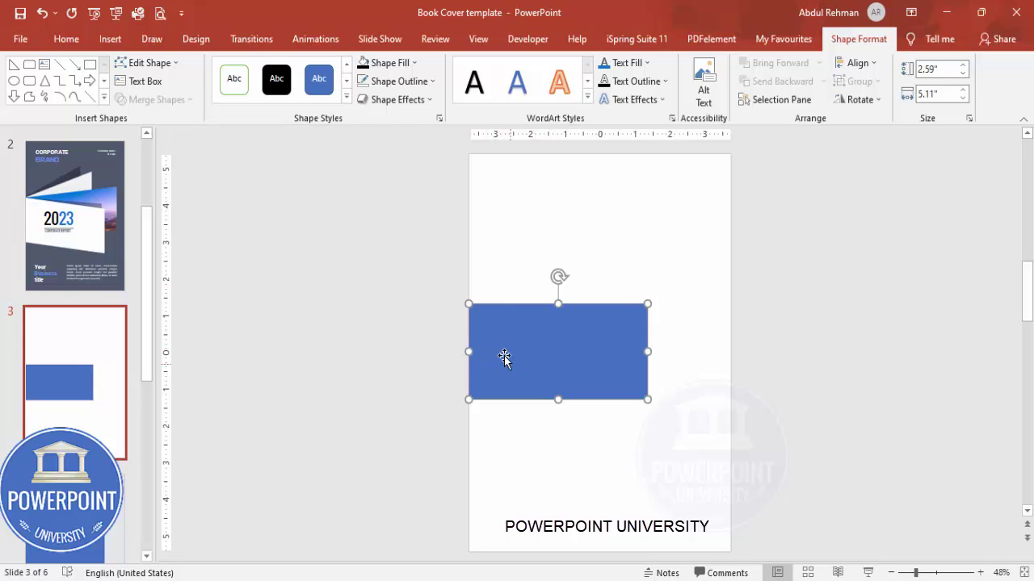
{"action": "left_click", "coordinate": [110, 39]}
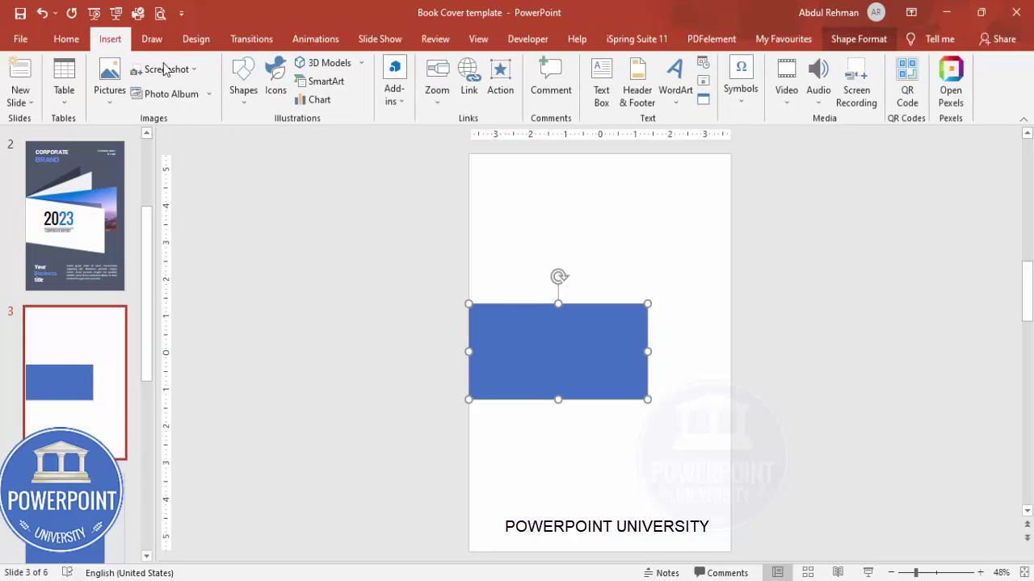
{"action": "left_click", "coordinate": [243, 95]}
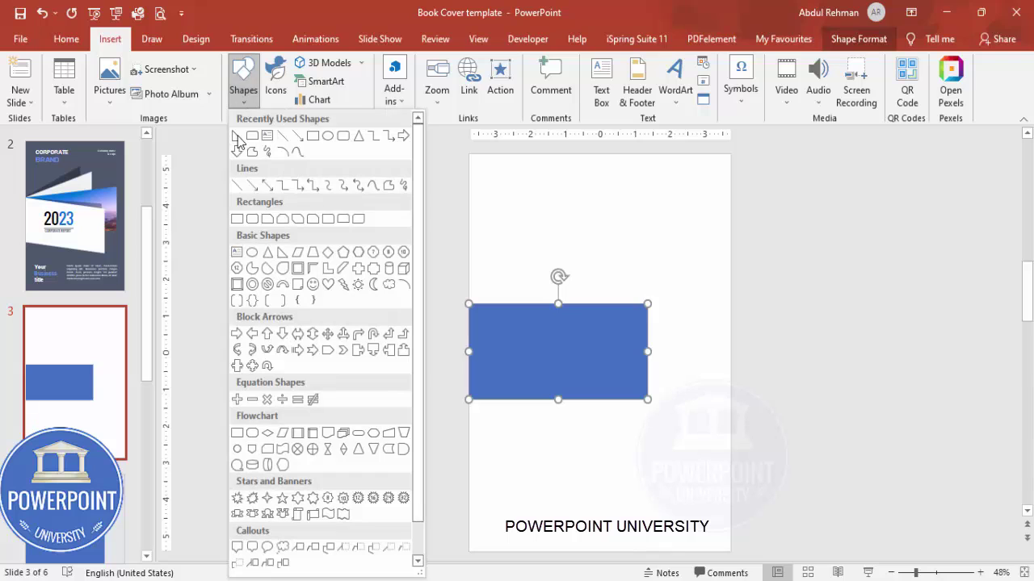
- Add an outline-free blue right triangle under the rectangle, flipped vertically and horizontally
{"action": "left_click", "coordinate": [284, 255]}
{"action": "left_click_drag", "start_coordinate": [469, 398], "coordinate": [646, 431]}
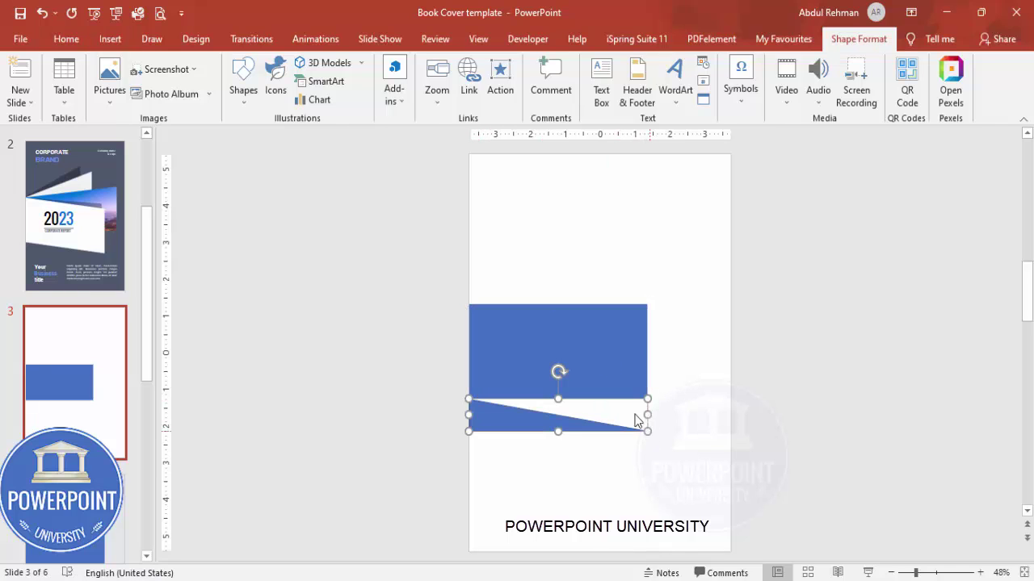
{"action": "left_click", "coordinate": [426, 81]}
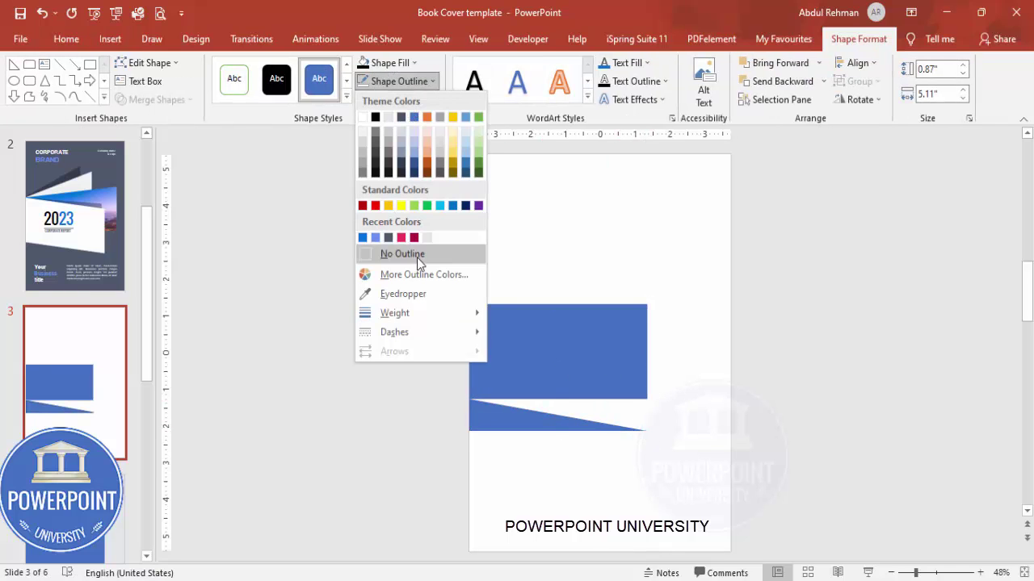
{"action": "left_click", "coordinate": [416, 253]}
{"action": "left_click", "coordinate": [859, 99]}
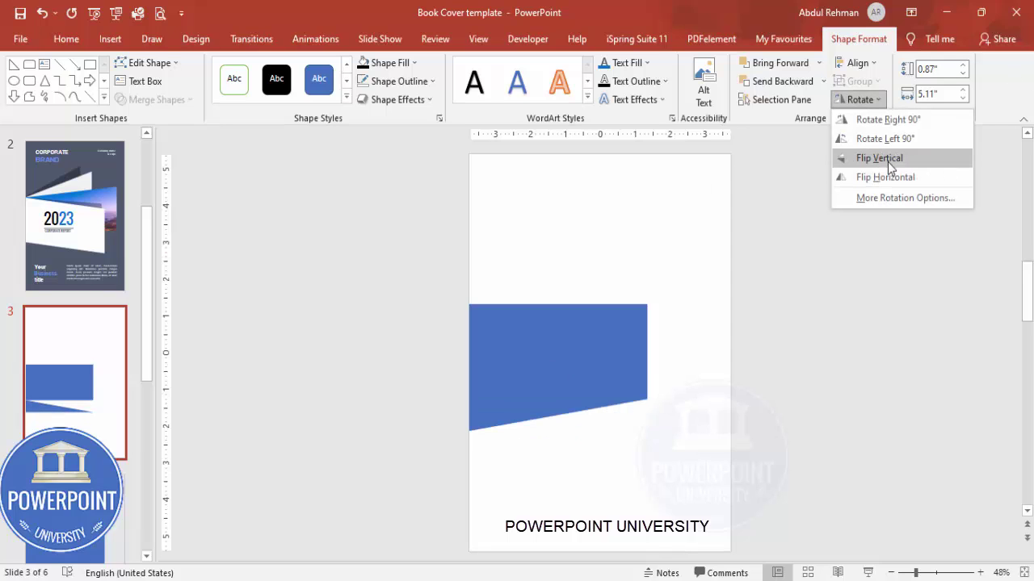
{"action": "left_click", "coordinate": [887, 162]}
{"action": "left_click", "coordinate": [872, 98]}
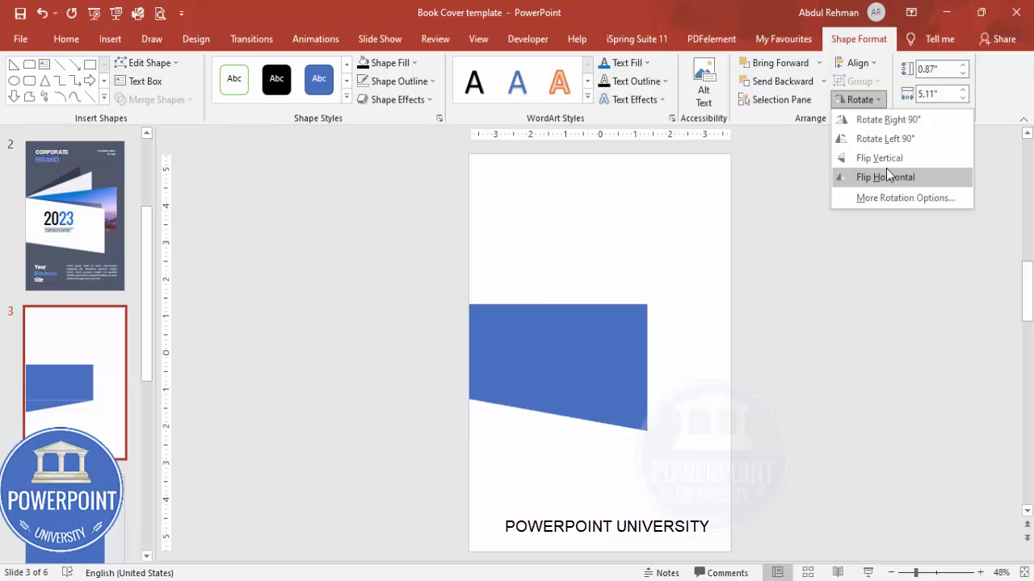
{"action": "left_click", "coordinate": [886, 171]}
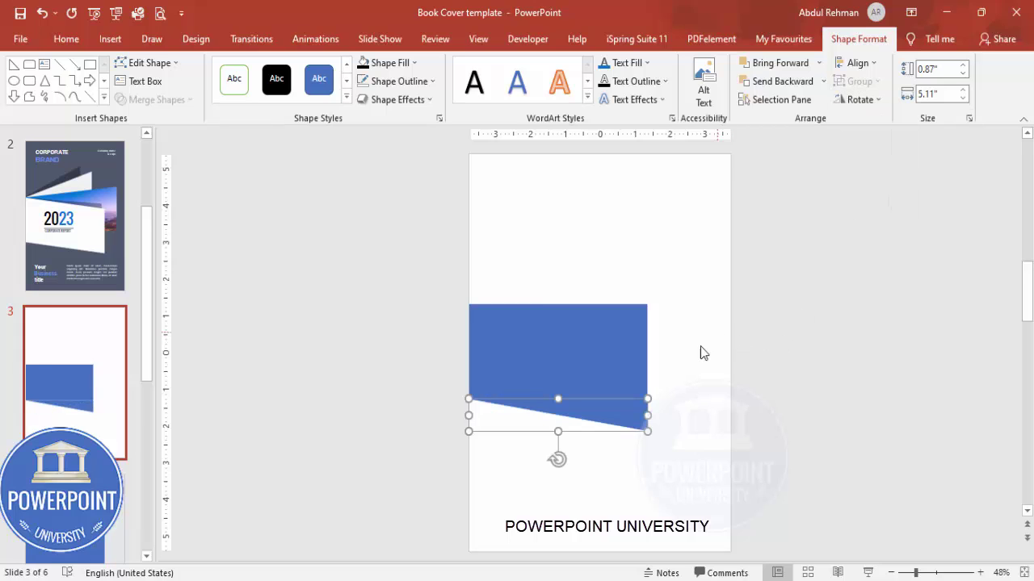
- Duplicate the wedge, colour the copy gold, and place it across the rectangle's top
{"action": "key", "text": "ctrl+d"}
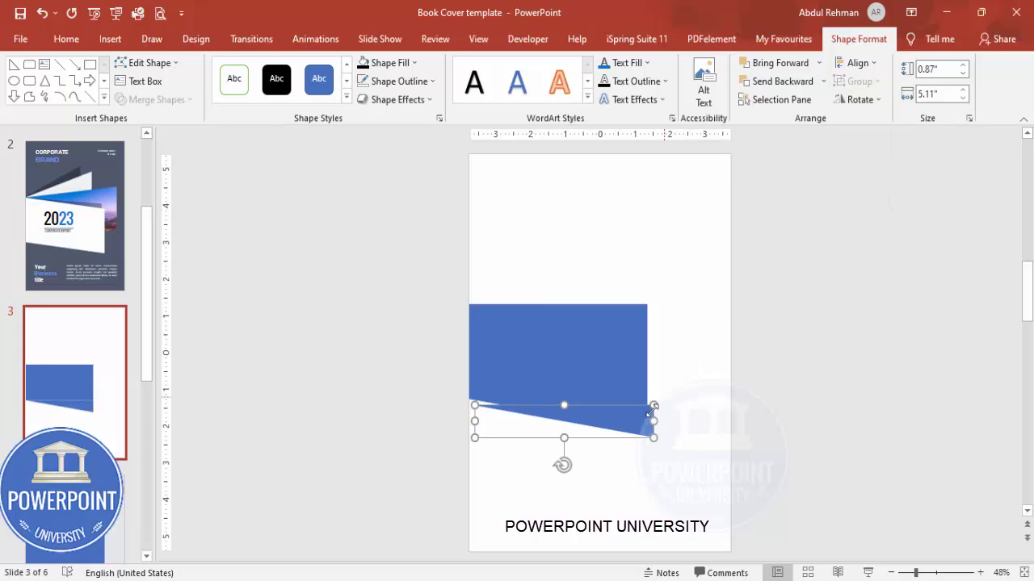
{"action": "left_click_drag", "start_coordinate": [642, 424], "coordinate": [671, 357]}
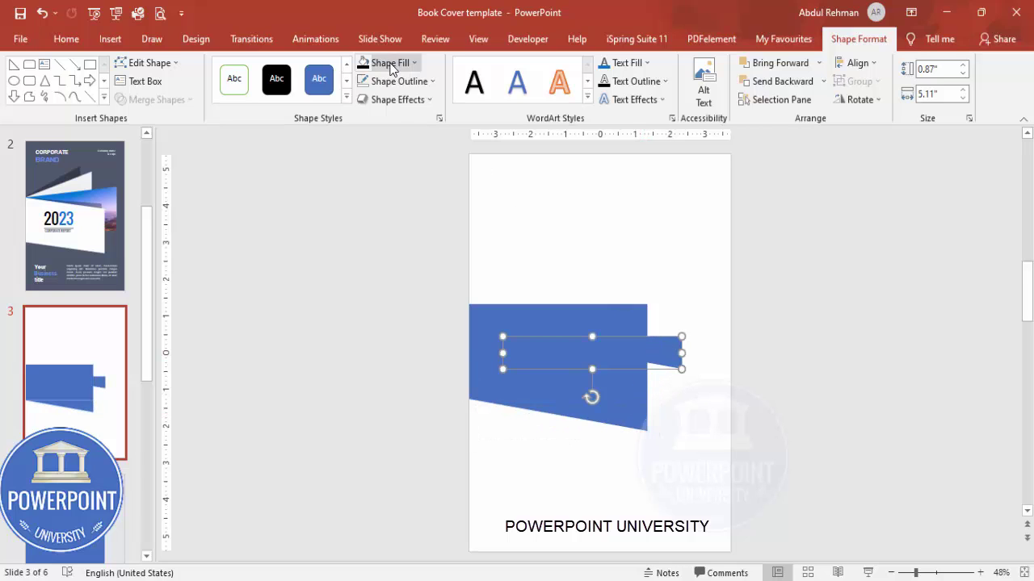
{"action": "left_click", "coordinate": [395, 62]}
{"action": "left_click", "coordinate": [452, 140]}
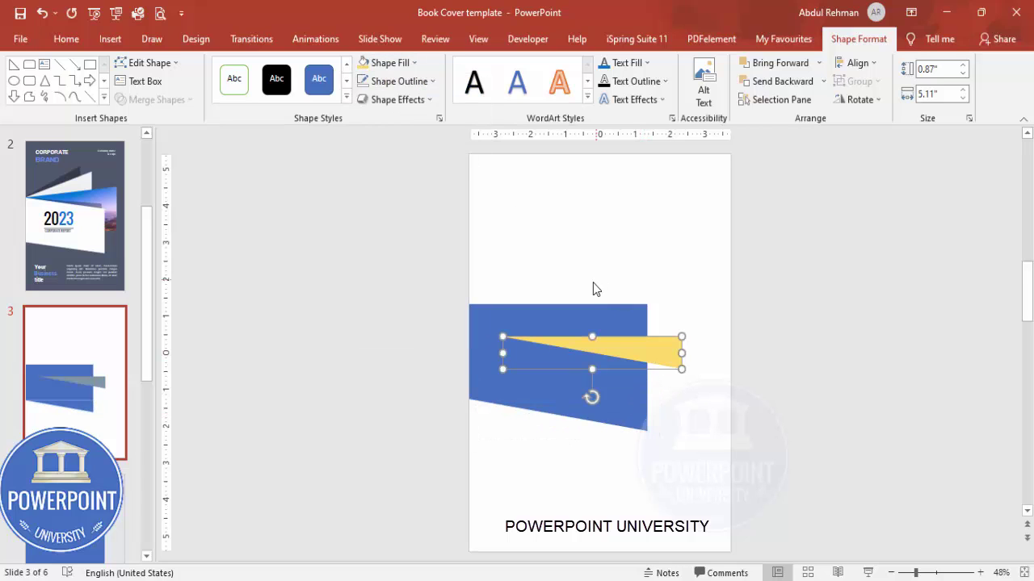
{"action": "left_click_drag", "start_coordinate": [622, 344], "coordinate": [594, 314]}
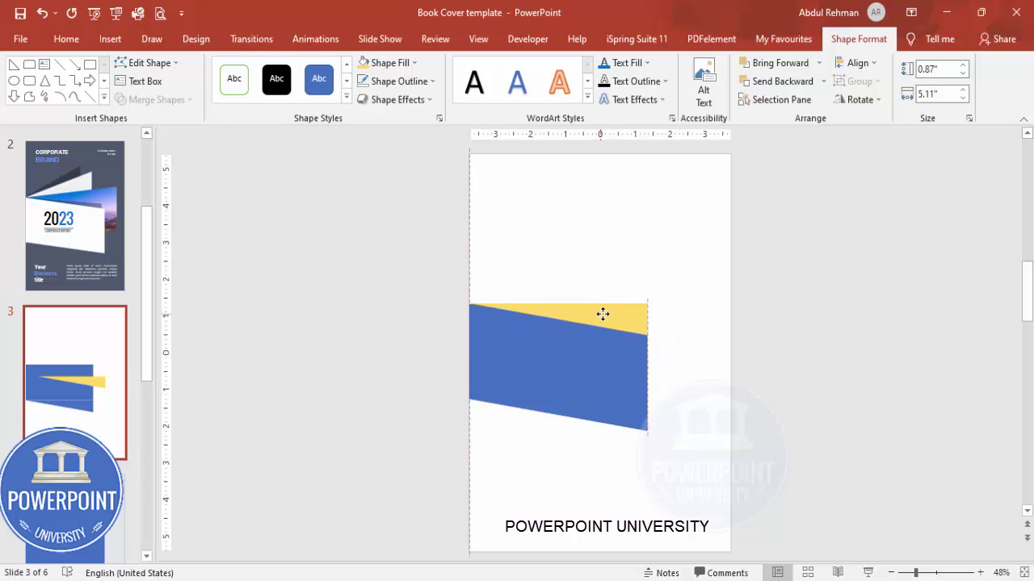
{"action": "left_click", "coordinate": [602, 313]}
{"action": "left_click", "coordinate": [673, 346]}
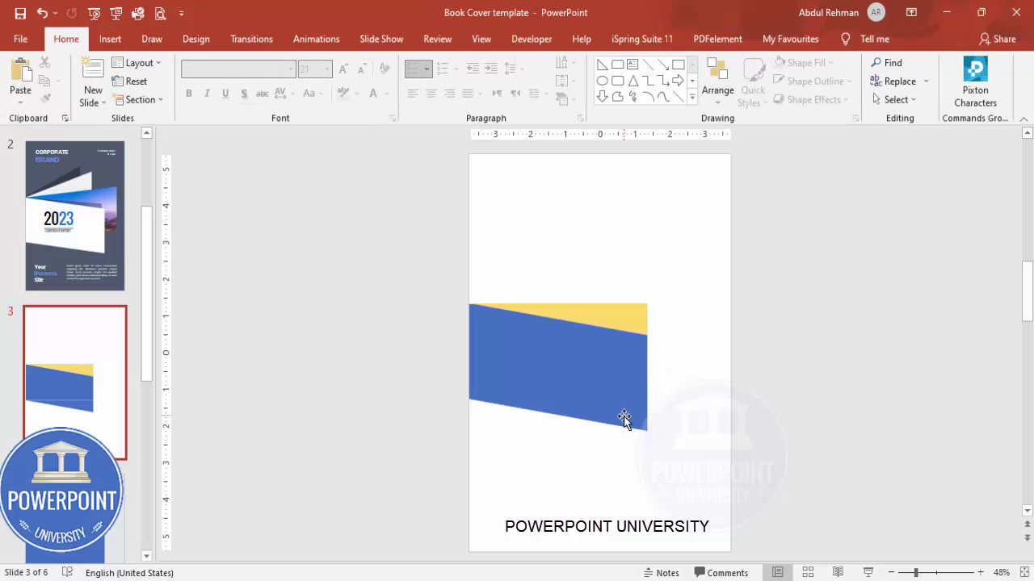
- Union the blue rectangle and lower blue wedge into one 3.46 × 5.11 in slanted shape
{"action": "left_click_drag", "start_coordinate": [638, 420], "coordinate": [638, 429]}
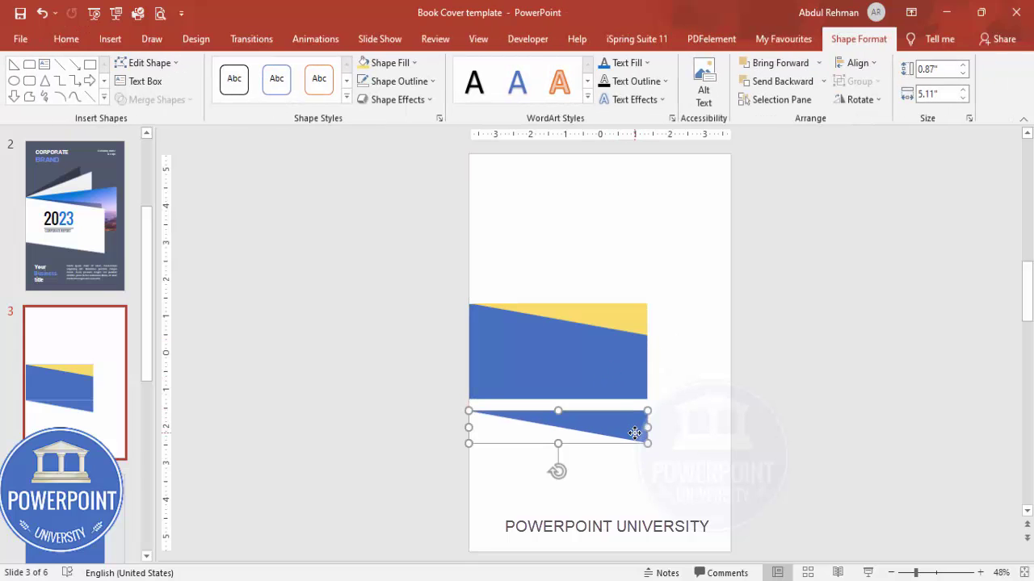
{"action": "key", "text": "ctrl+z"}
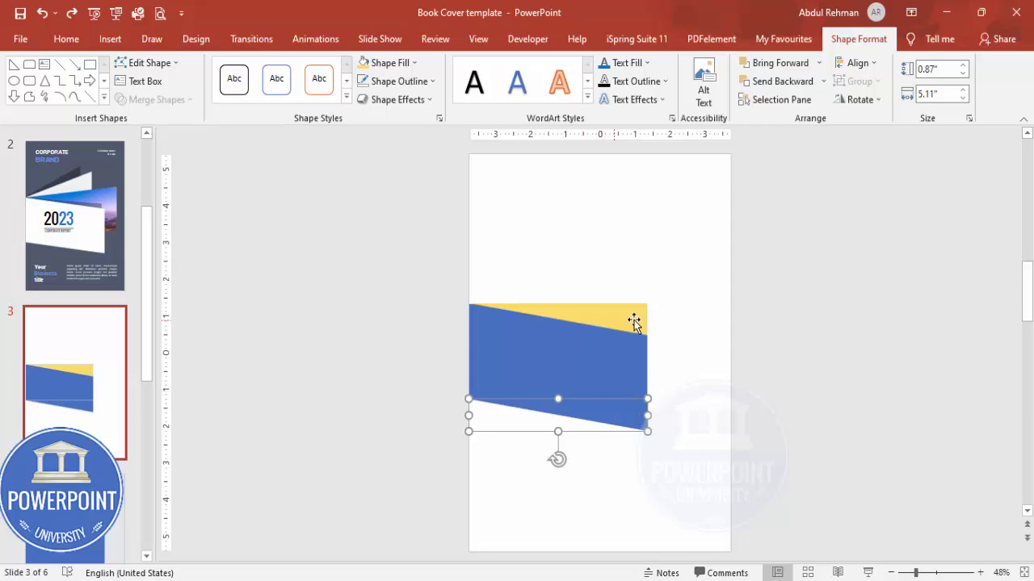
{"action": "left_click", "coordinate": [509, 308]}
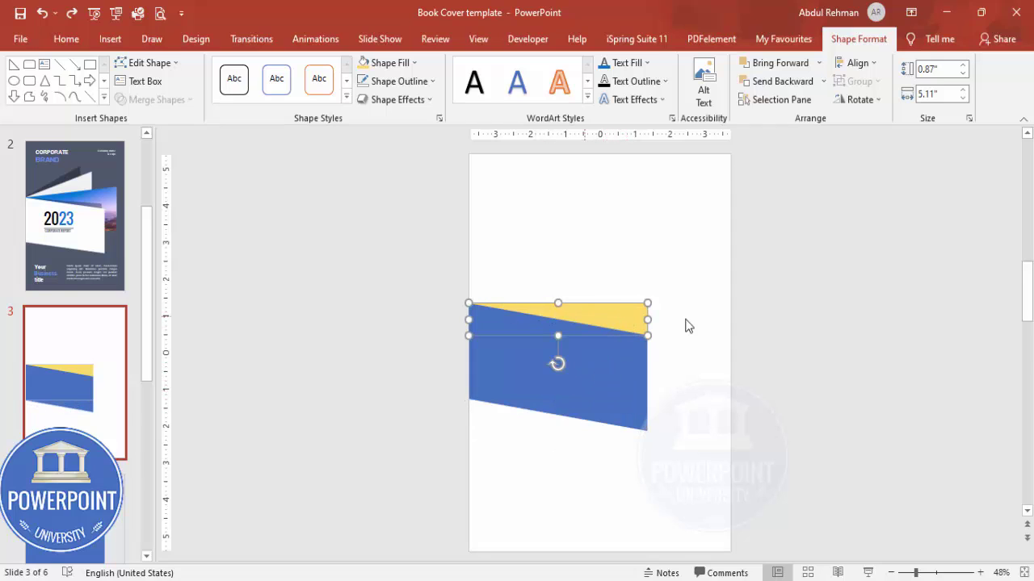
{"action": "left_click", "coordinate": [685, 380]}
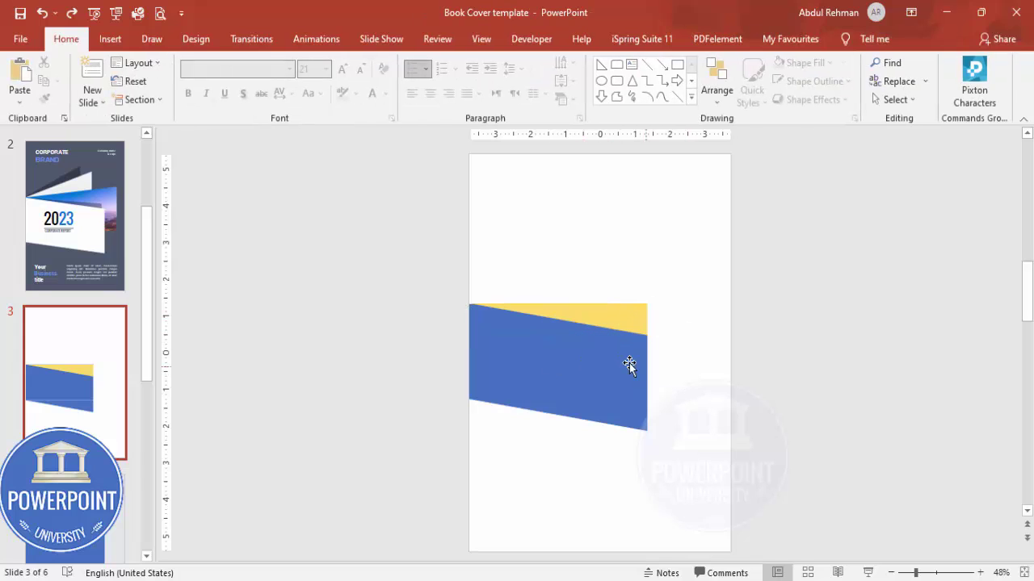
{"action": "left_click", "coordinate": [587, 353]}
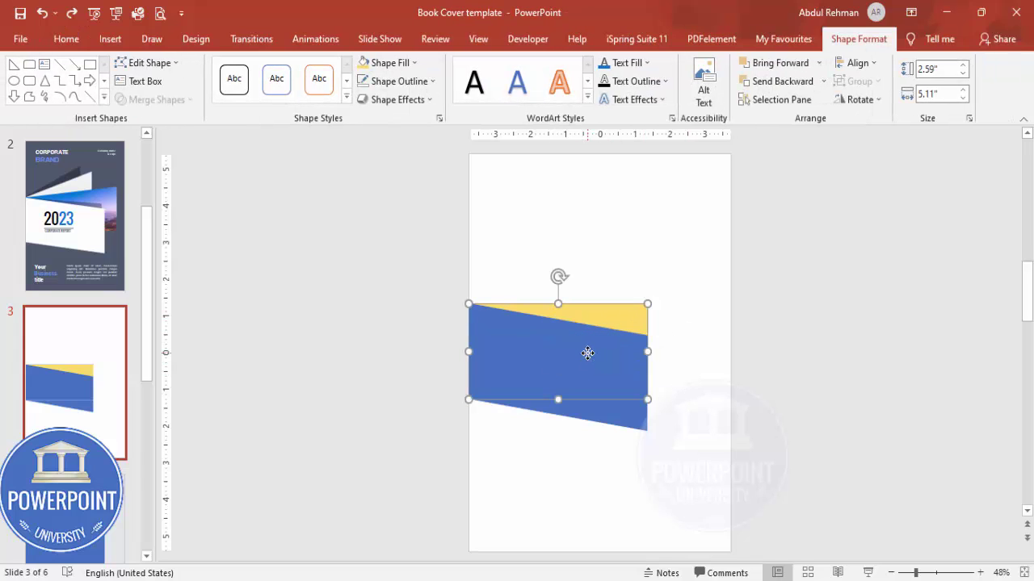
{"action": "left_click", "coordinate": [636, 418], "text": "shift"}
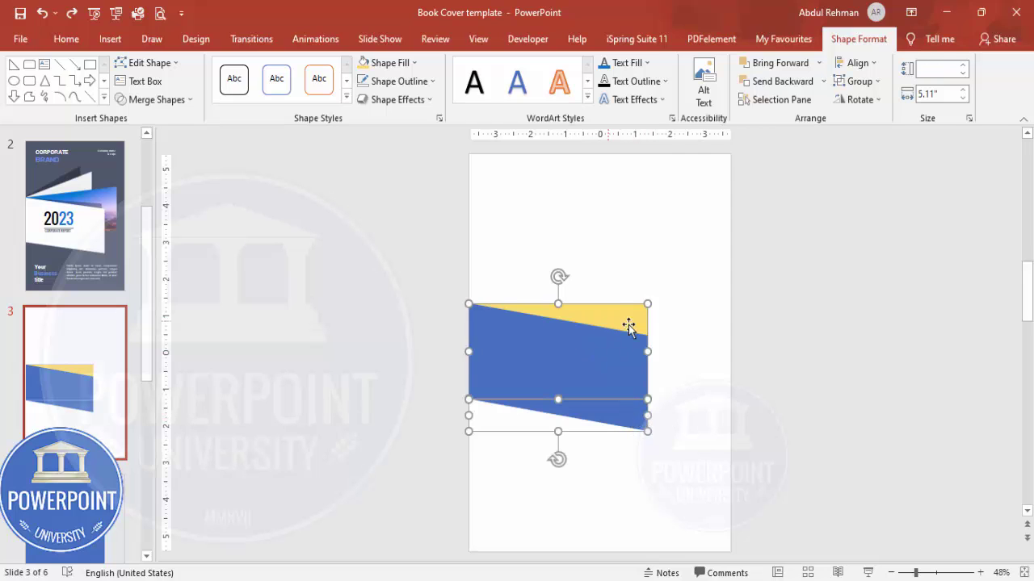
{"action": "left_click", "coordinate": [191, 104]}
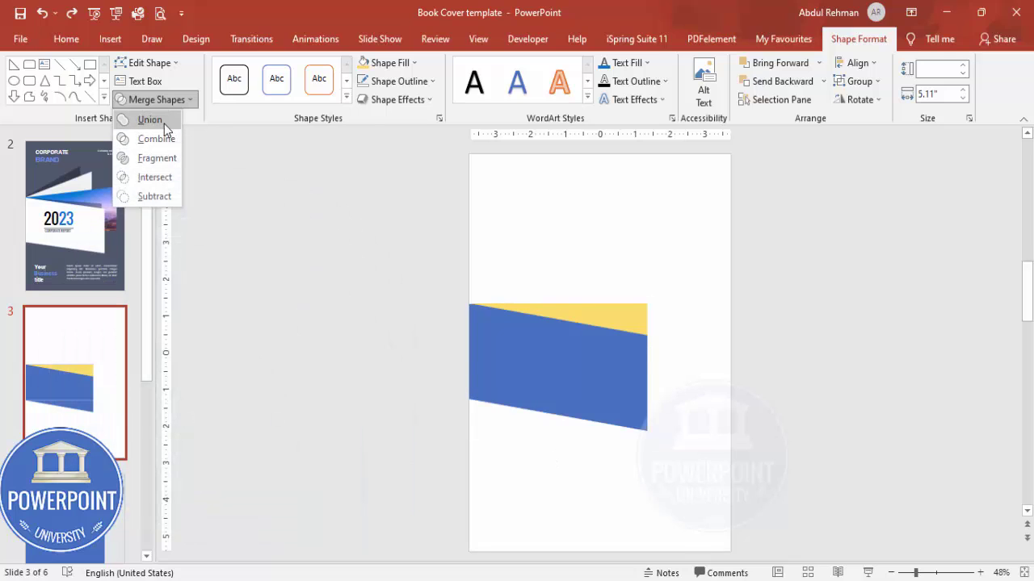
{"action": "left_click", "coordinate": [164, 124]}
{"action": "left_click_drag", "start_coordinate": [540, 346], "coordinate": [638, 394]}
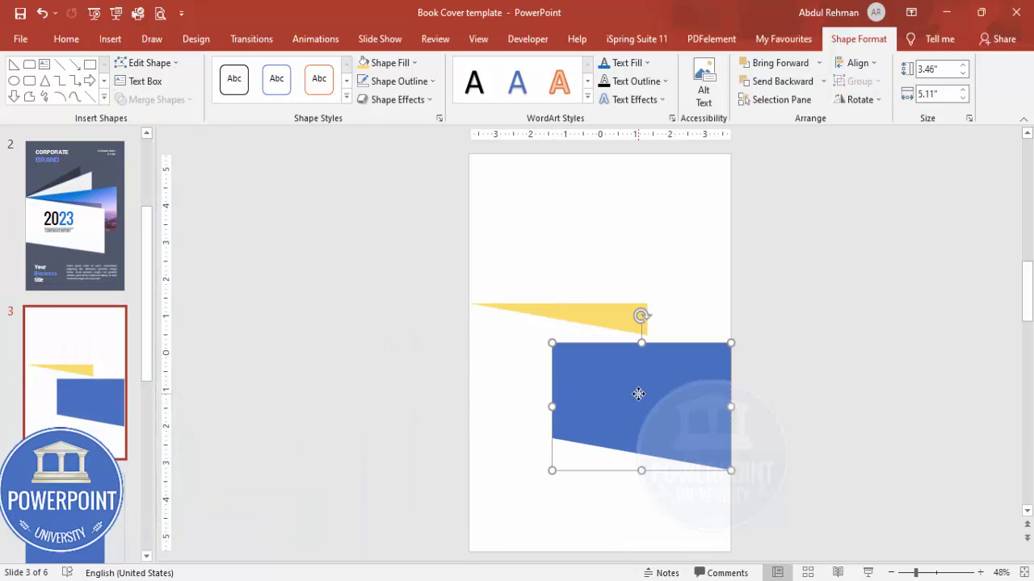
{"action": "key", "text": "ctrl+z"}
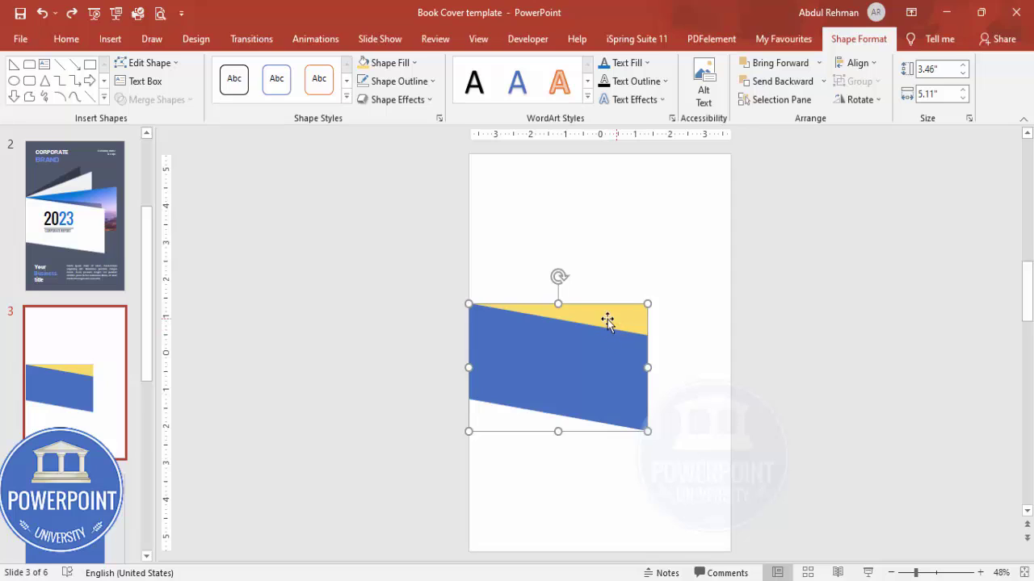
- Subtract the gold wedge from the blue shape, leaving a blue parallelogram band with a sloped top
{"action": "left_click", "coordinate": [607, 321], "text": "shift"}
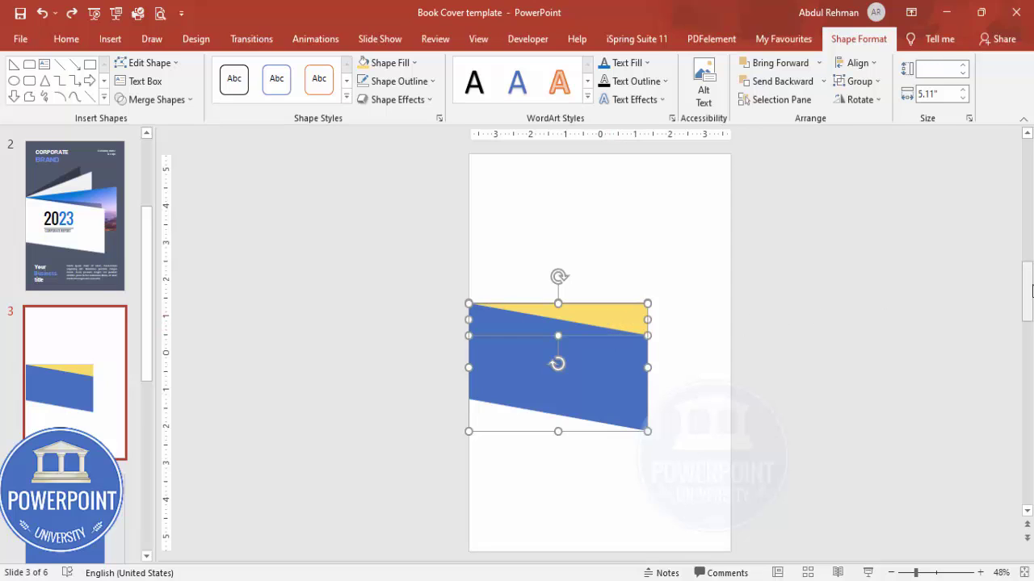
{"action": "left_click", "coordinate": [171, 101]}
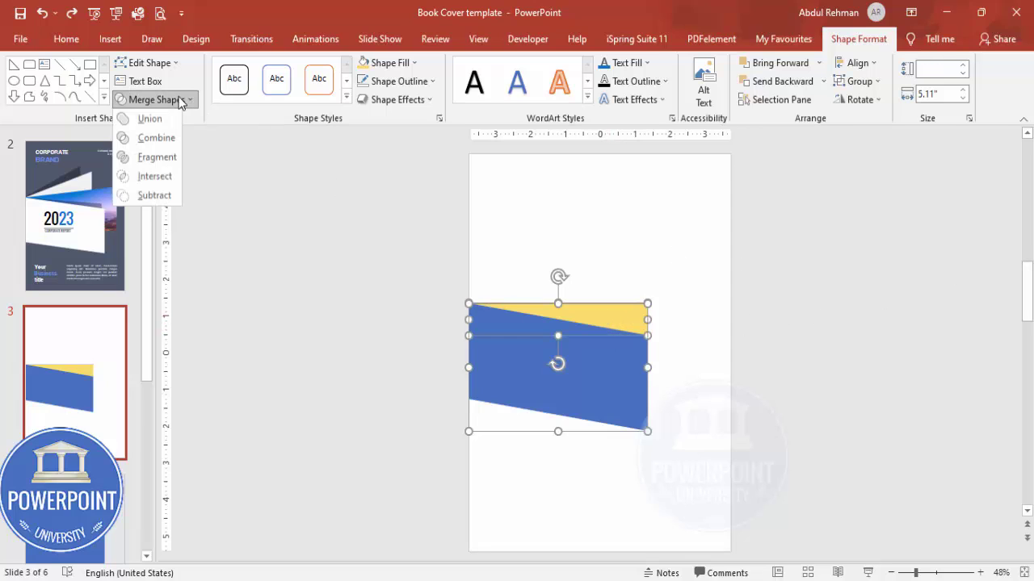
{"action": "left_click", "coordinate": [154, 197]}
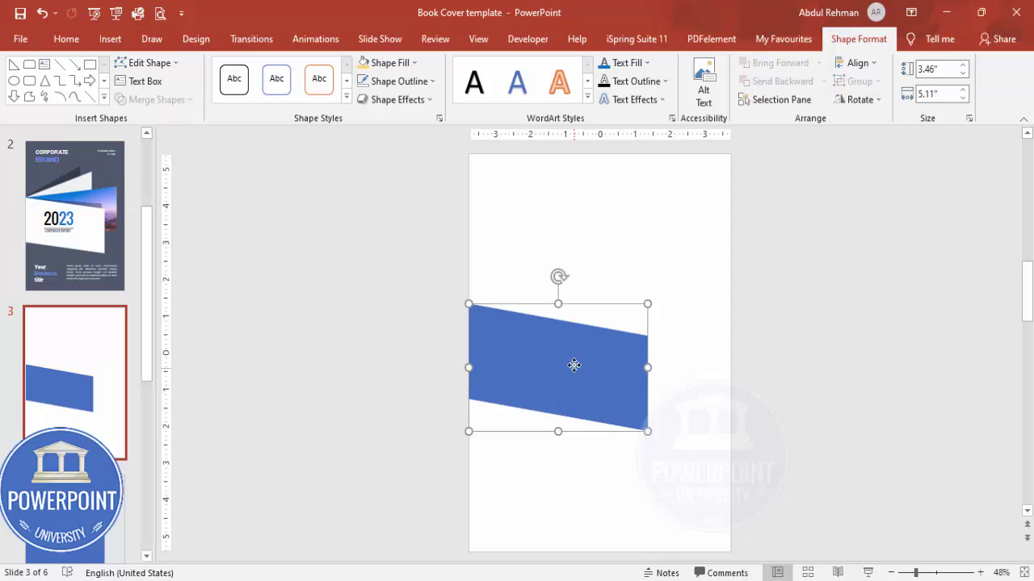
{"action": "left_click_drag", "start_coordinate": [572, 364], "coordinate": [573, 361]}
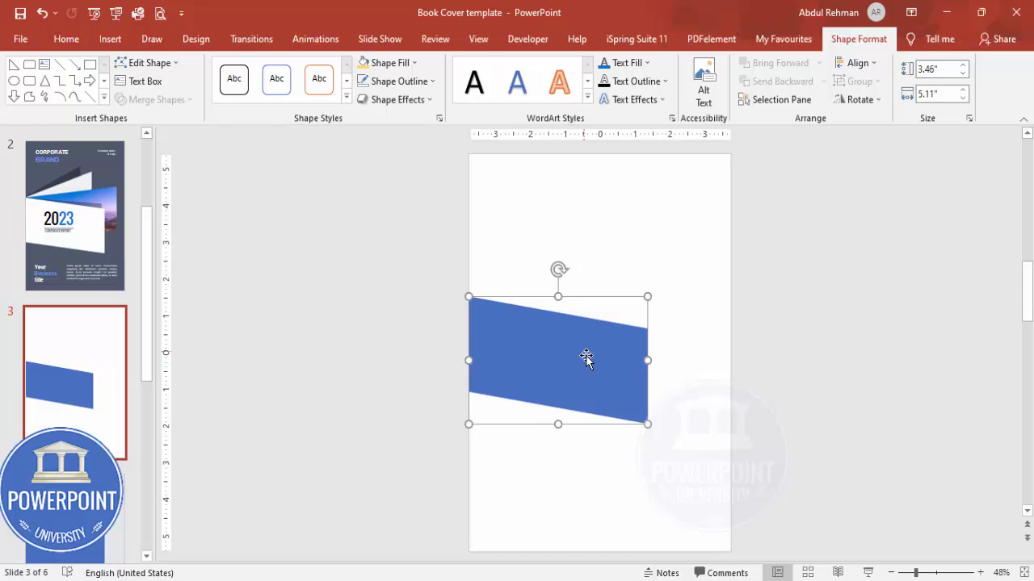
- Duplicate the blue panel, flip the copy vertically, and send it behind the original
{"action": "left_click_drag", "start_coordinate": [570, 365], "coordinate": [619, 270]}
{"action": "left_click", "coordinate": [855, 99]}
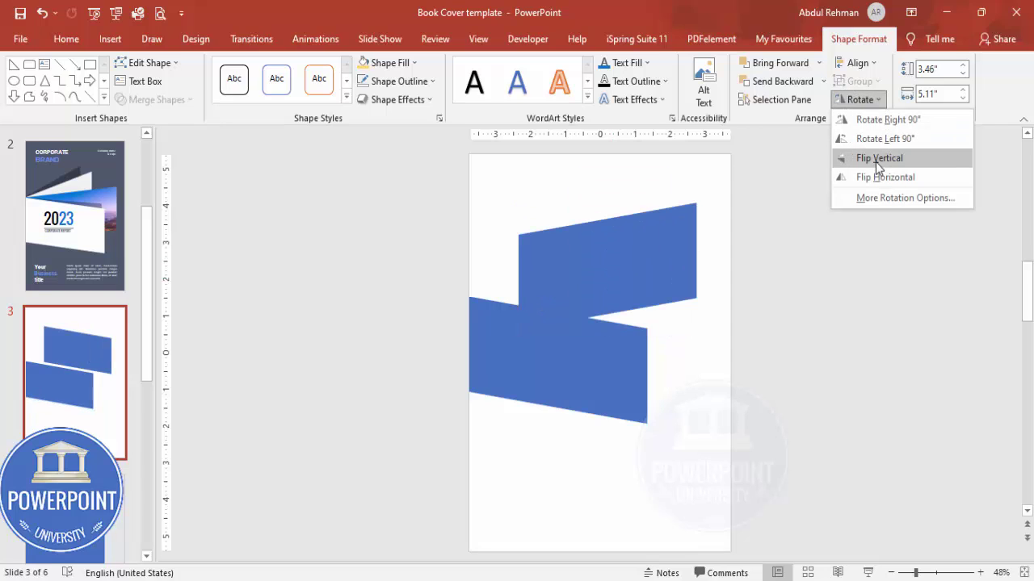
{"action": "left_click", "coordinate": [875, 159]}
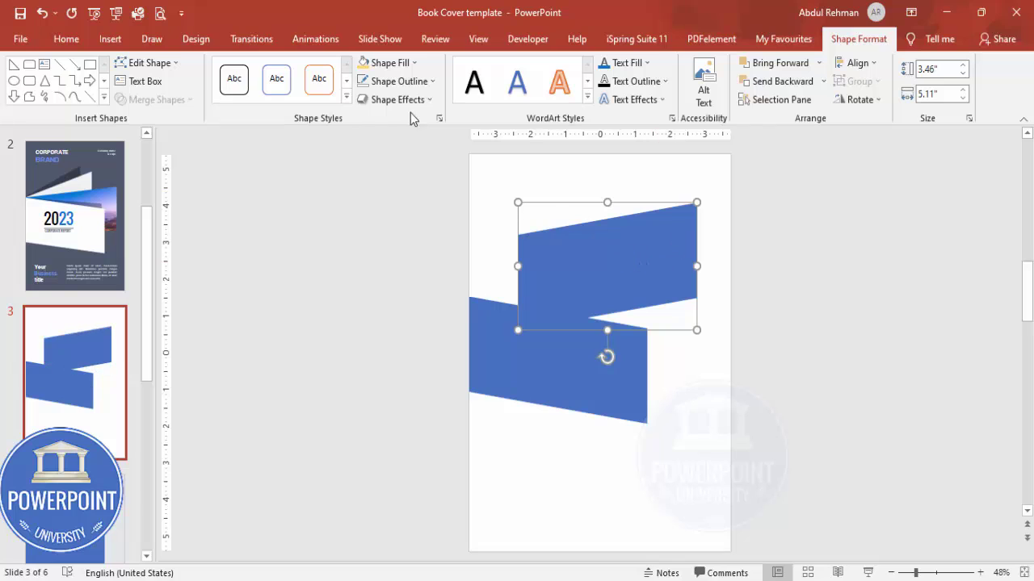
{"action": "left_click", "coordinate": [822, 81]}
{"action": "left_click", "coordinate": [788, 121]}
- Fill the copy light yellow, tuck it behind the blue band, and widen it to 6.04 in
{"action": "left_click", "coordinate": [386, 62]}
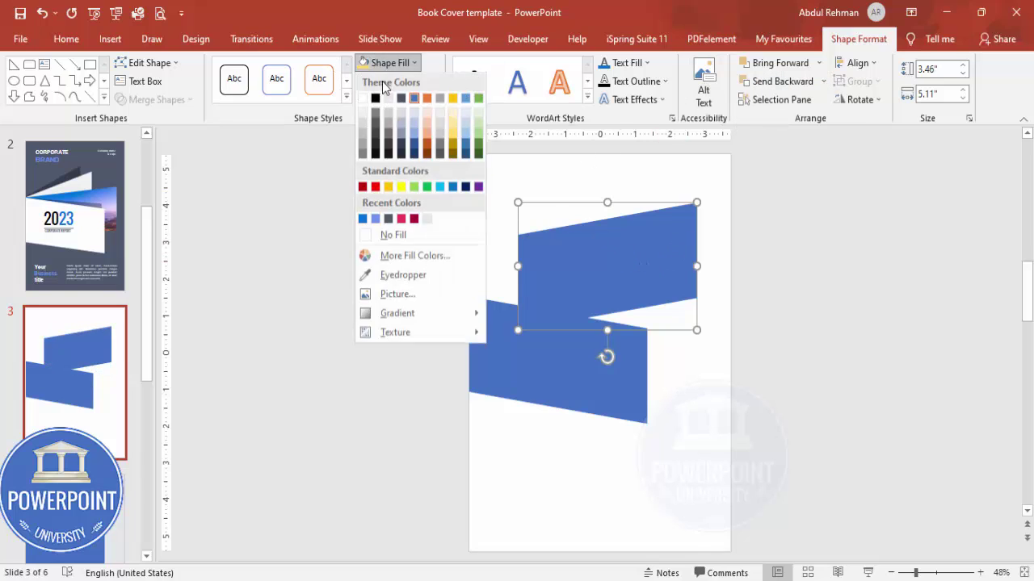
{"action": "left_click", "coordinate": [453, 128]}
{"action": "left_click_drag", "start_coordinate": [574, 251], "coordinate": [524, 314]}
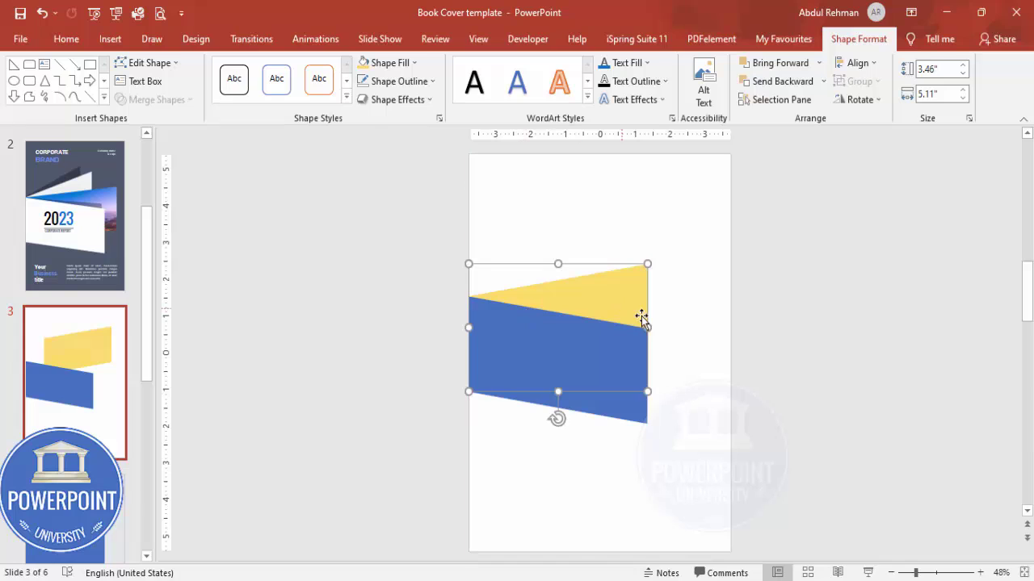
{"action": "left_click_drag", "start_coordinate": [647, 325], "coordinate": [680, 327]}
{"action": "left_click", "coordinate": [740, 330]}
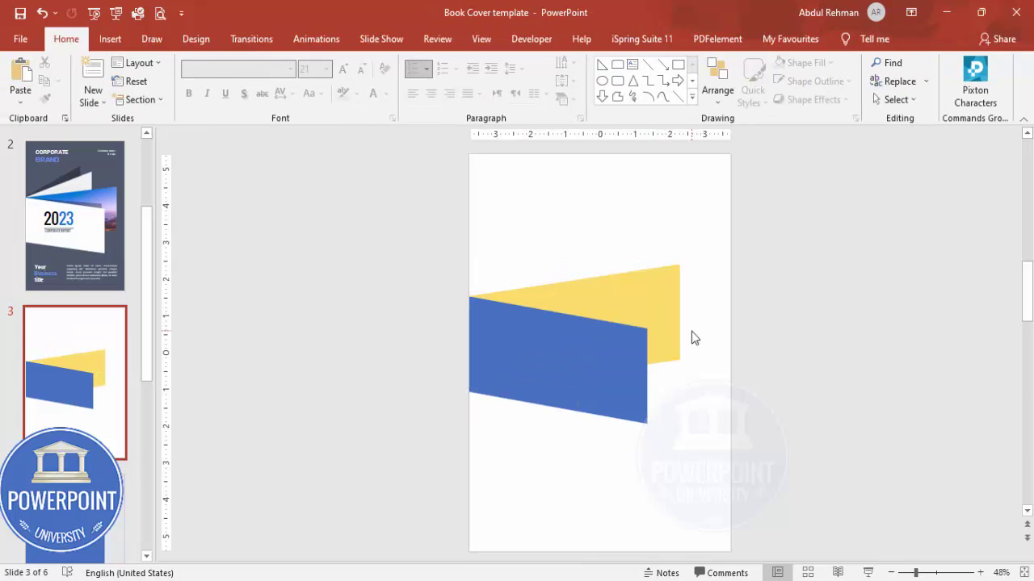
{"action": "left_click", "coordinate": [631, 301]}
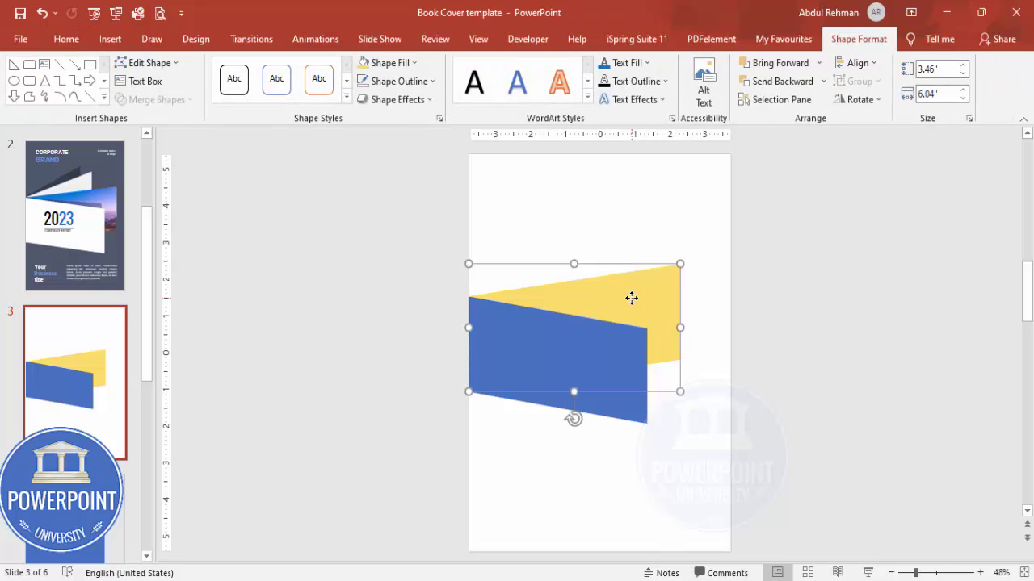
- Add a dark slate copy of the panel, narrowed to 4.94 in and sent behind all others
{"action": "left_click_drag", "start_coordinate": [631, 298], "coordinate": [632, 217]}
{"action": "left_click", "coordinate": [412, 68]}
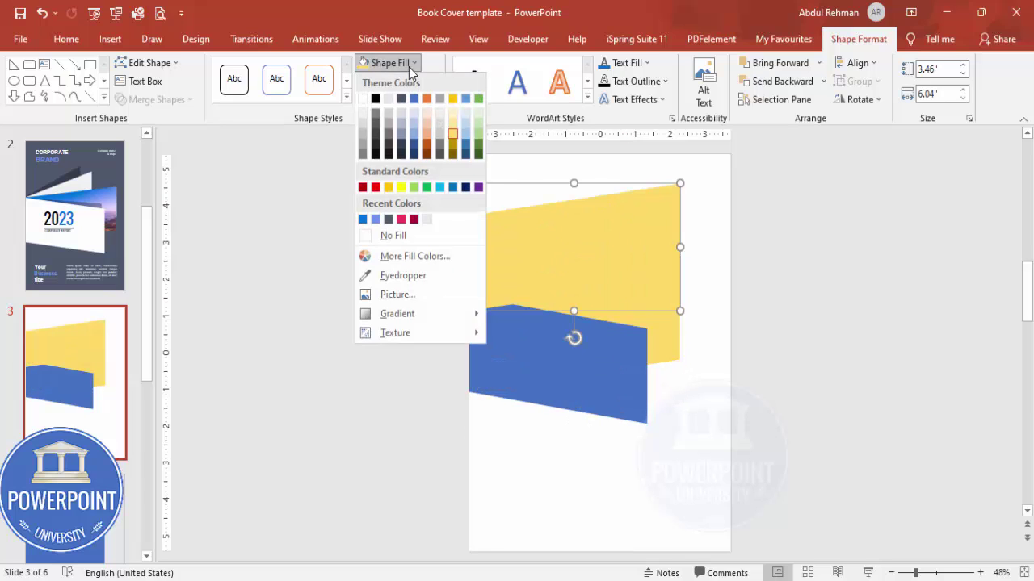
{"action": "left_click", "coordinate": [389, 220]}
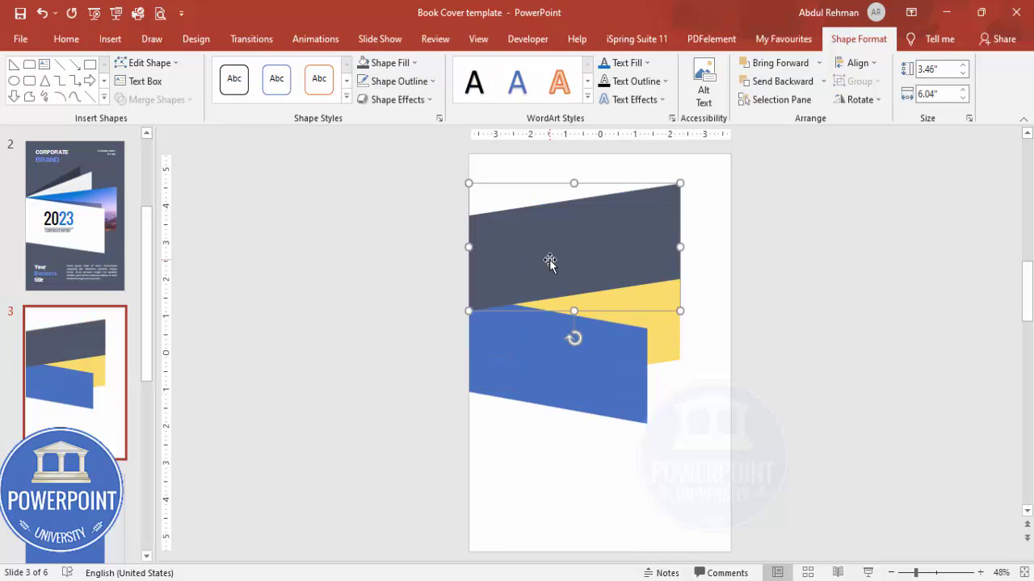
{"action": "left_click_drag", "start_coordinate": [549, 259], "coordinate": [551, 338]}
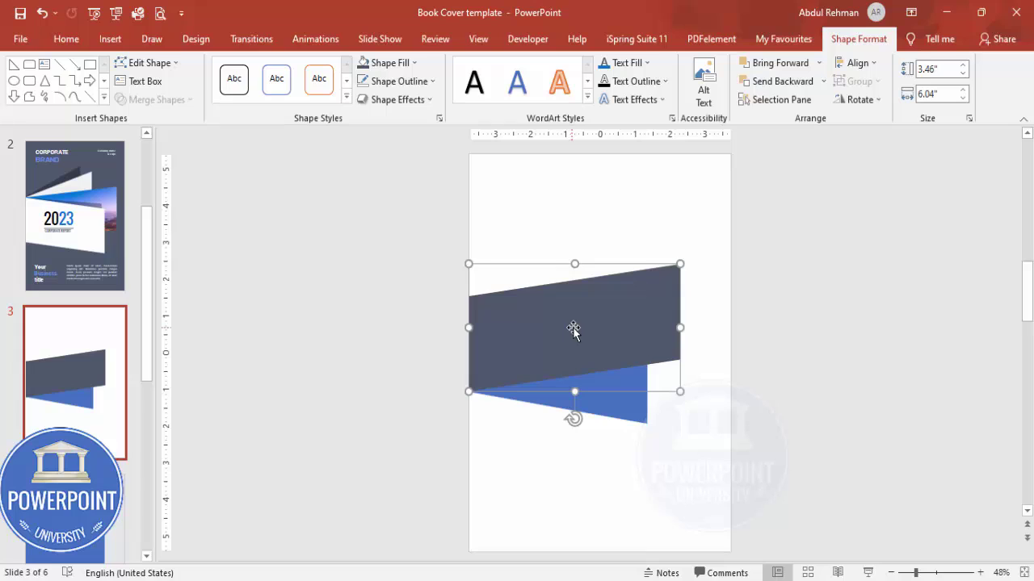
{"action": "left_click_drag", "start_coordinate": [680, 327], "coordinate": [641, 328]}
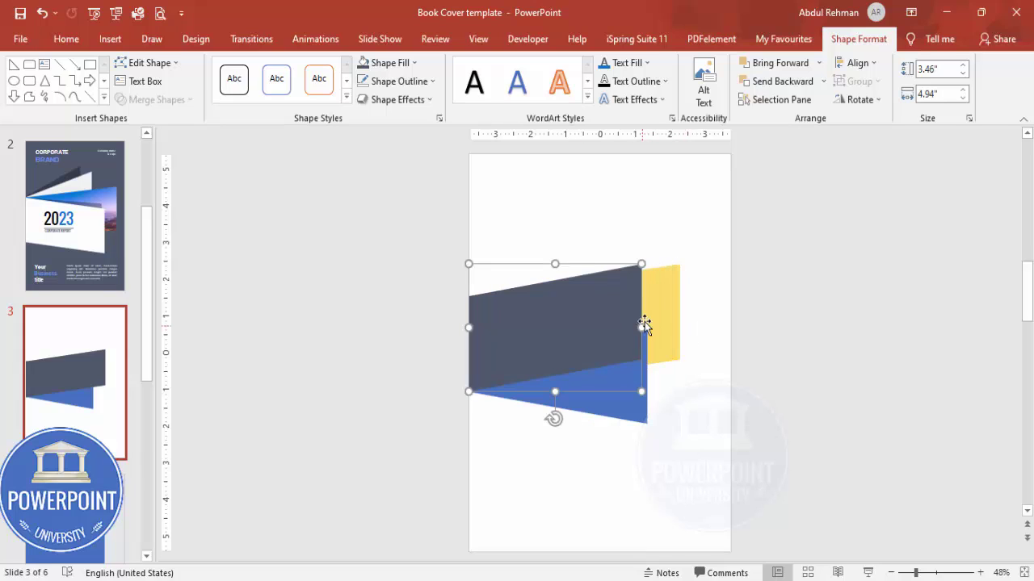
{"action": "left_click", "coordinate": [824, 81]}
{"action": "left_click", "coordinate": [779, 120]}
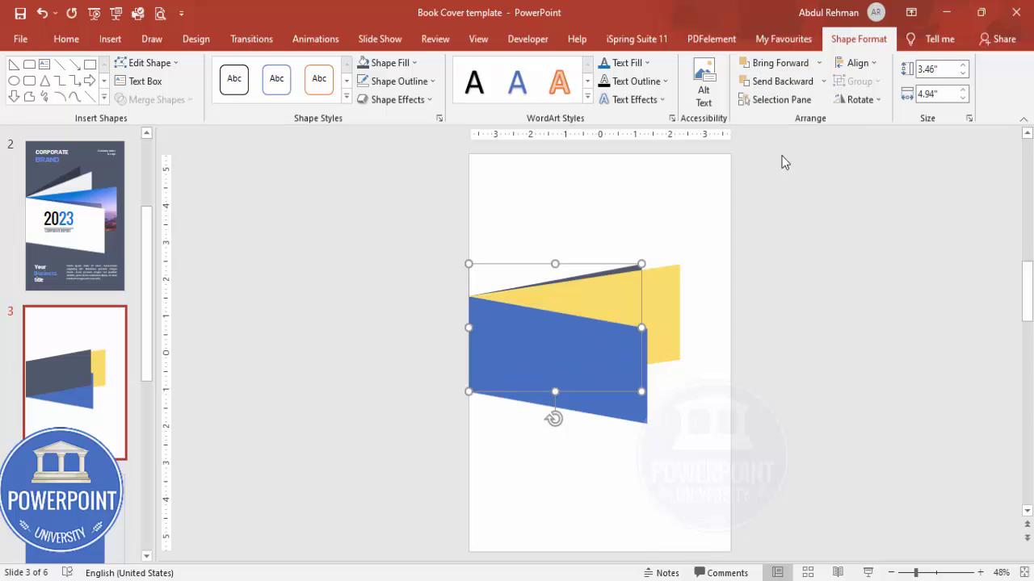
- Raise the dark slate panel's top-right vertex with Edit Points to form a pointed fold
{"action": "right_click", "coordinate": [627, 269]}
{"action": "left_click", "coordinate": [687, 368]}
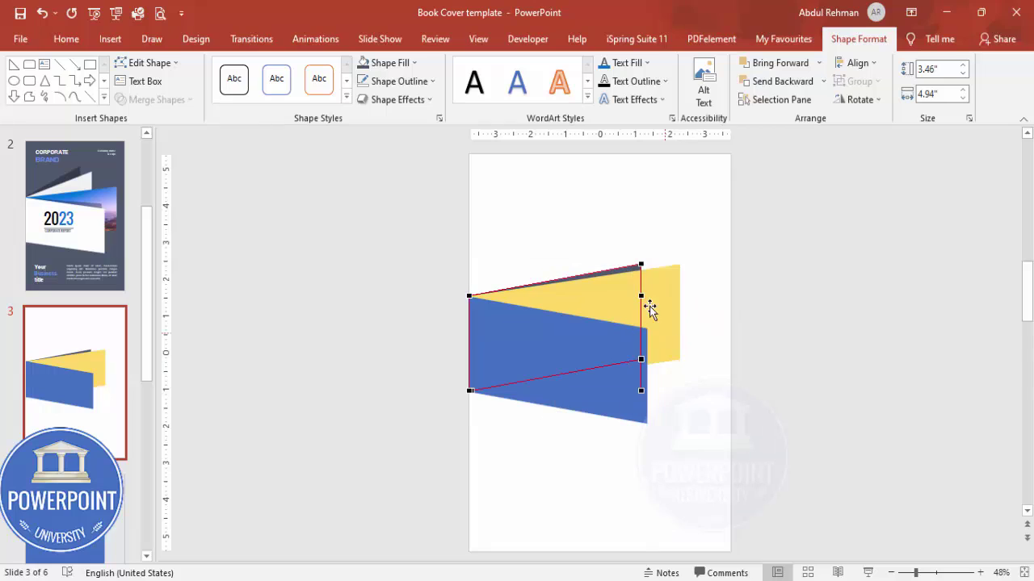
{"action": "left_click_drag", "start_coordinate": [640, 264], "coordinate": [639, 238]}
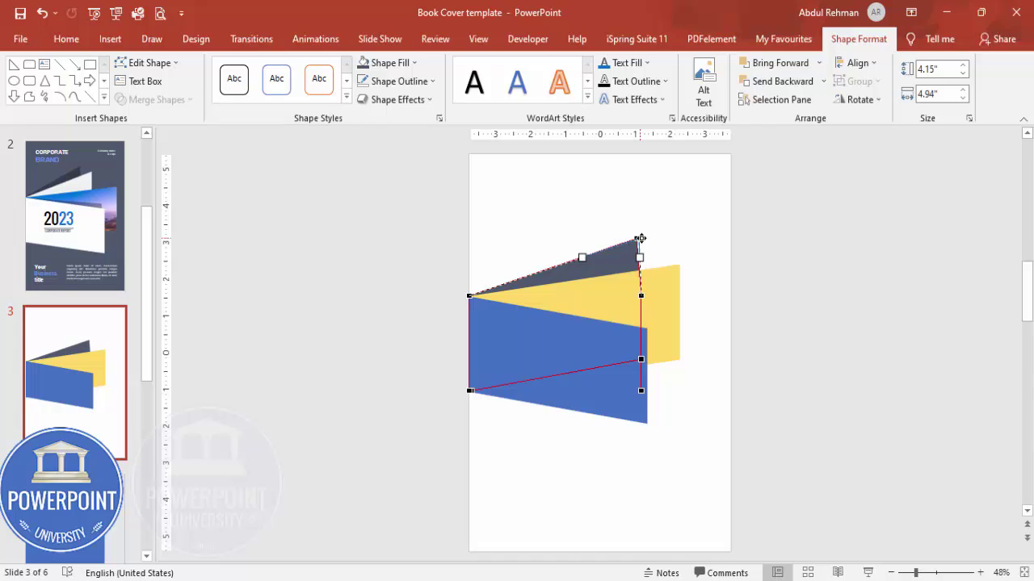
{"action": "left_click", "coordinate": [707, 267]}
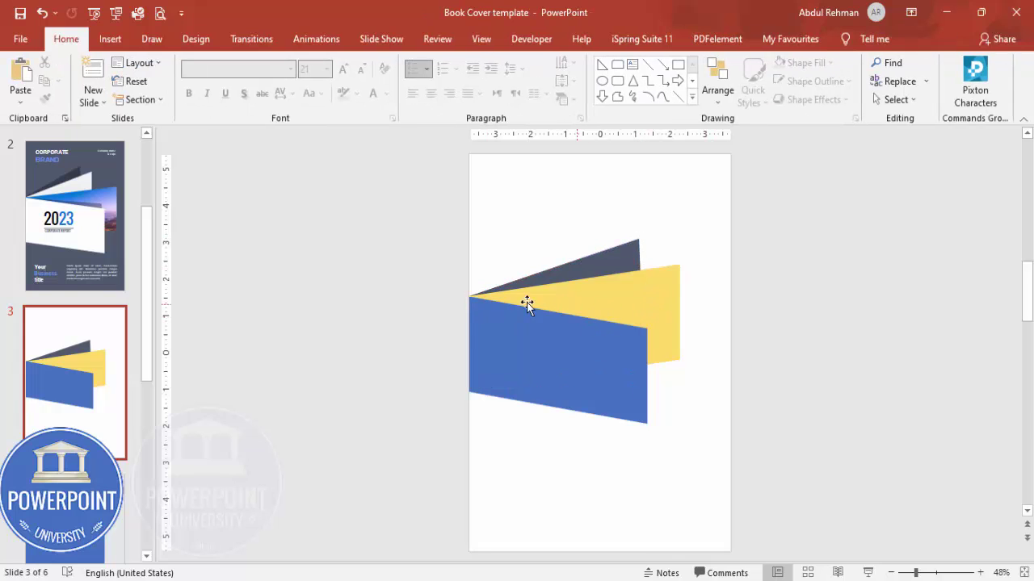
{"action": "left_click", "coordinate": [642, 295]}
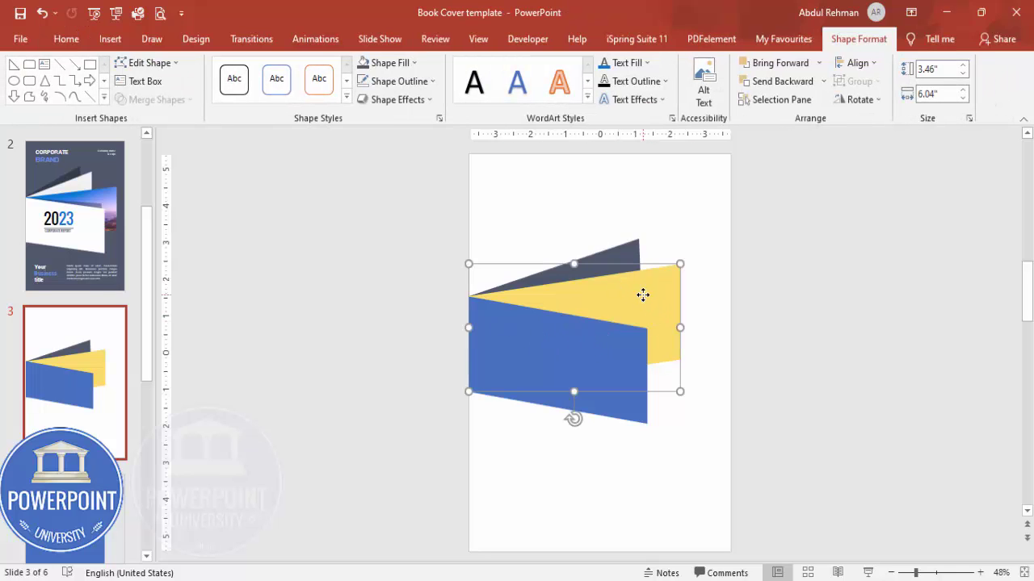
- Fill the yellow panel with a red city skyline photo found by searching 'skyline red'
{"action": "right_click", "coordinate": [643, 296]}
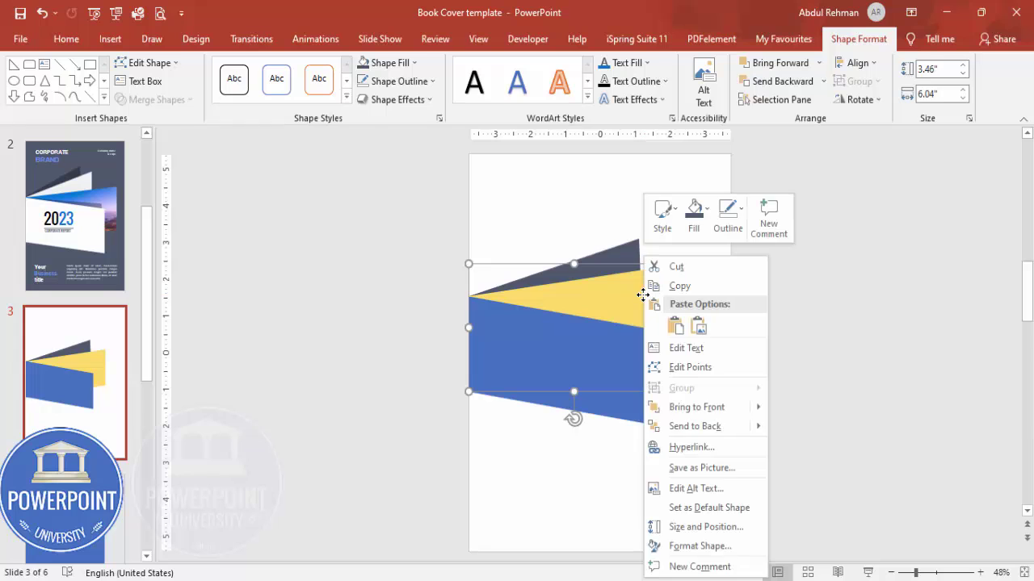
{"action": "left_click", "coordinate": [736, 553]}
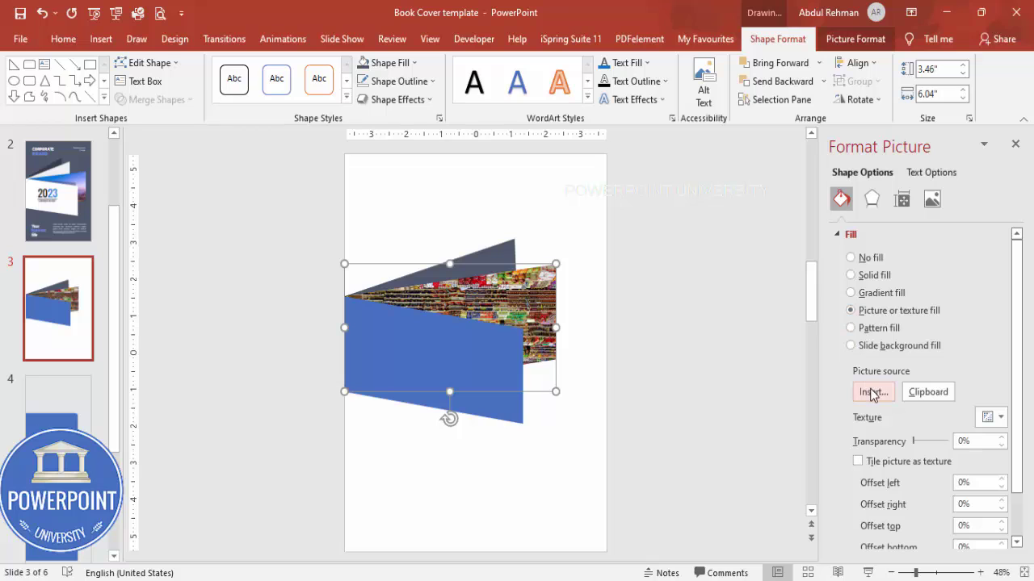
{"action": "left_click", "coordinate": [872, 393]}
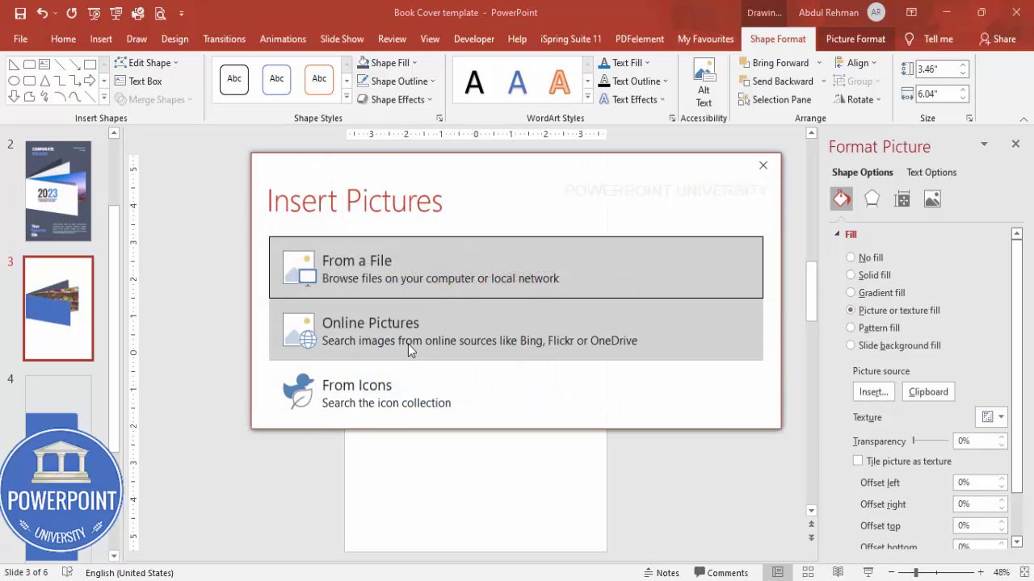
{"action": "left_click", "coordinate": [365, 328]}
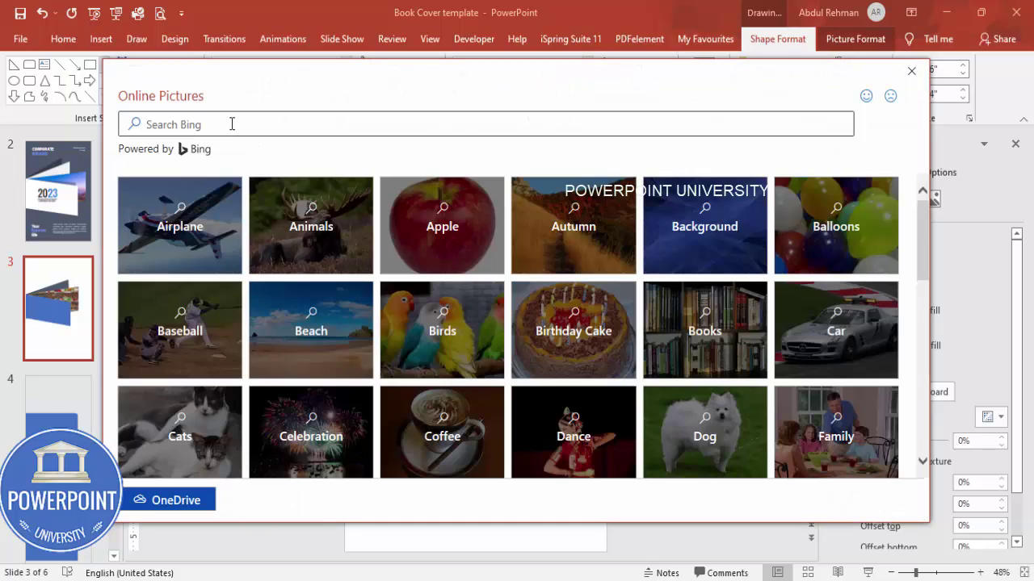
{"action": "left_click", "coordinate": [232, 128]}
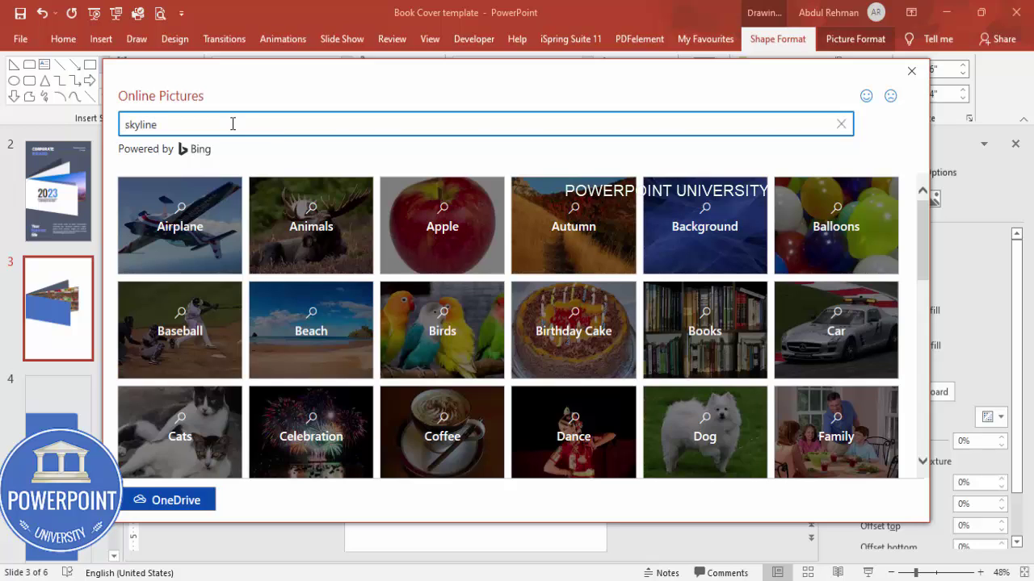
{"action": "key", "text": "Return"}
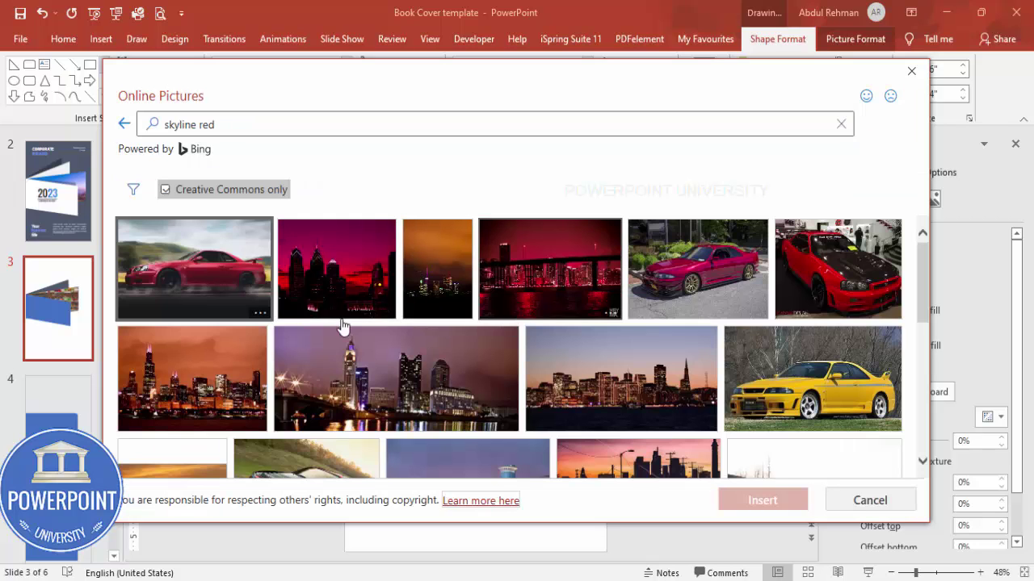
{"action": "left_click", "coordinate": [339, 265]}
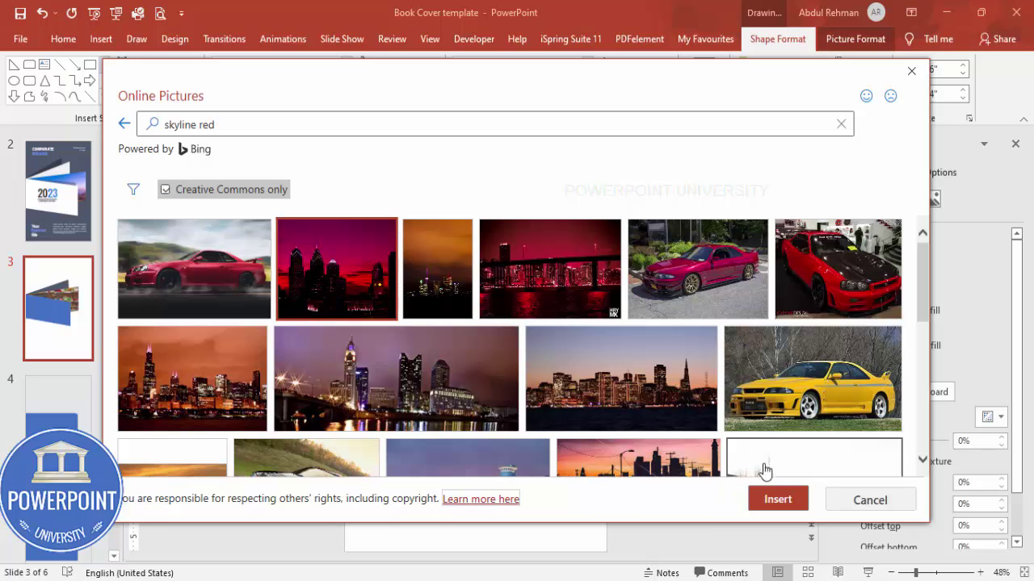
{"action": "left_click", "coordinate": [771, 498]}
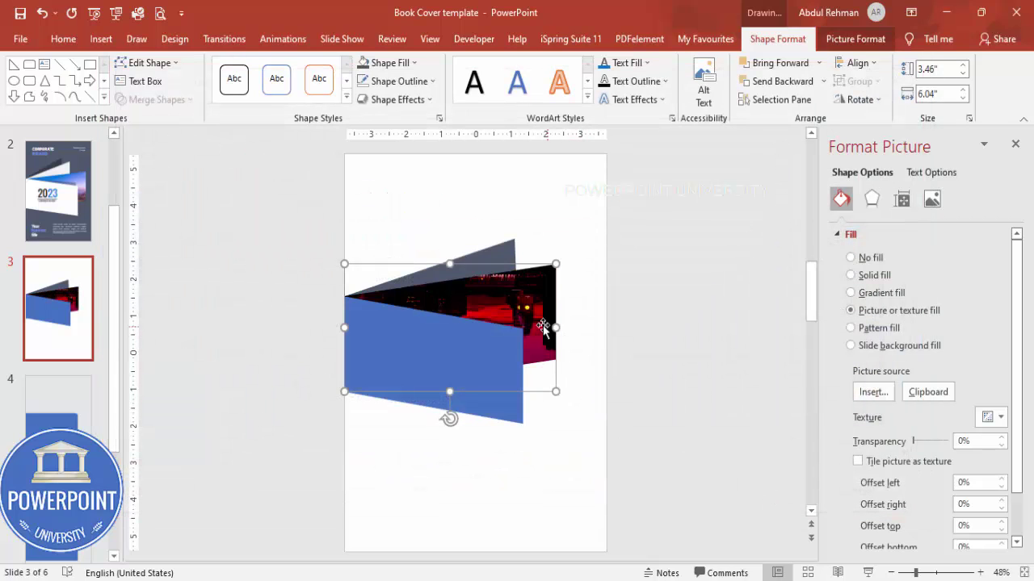
- Uncheck Rotate with shape so the skyline photo stays upright
{"action": "scroll", "coordinate": [893, 509], "scroll_direction": "down", "scroll_amount": 2}
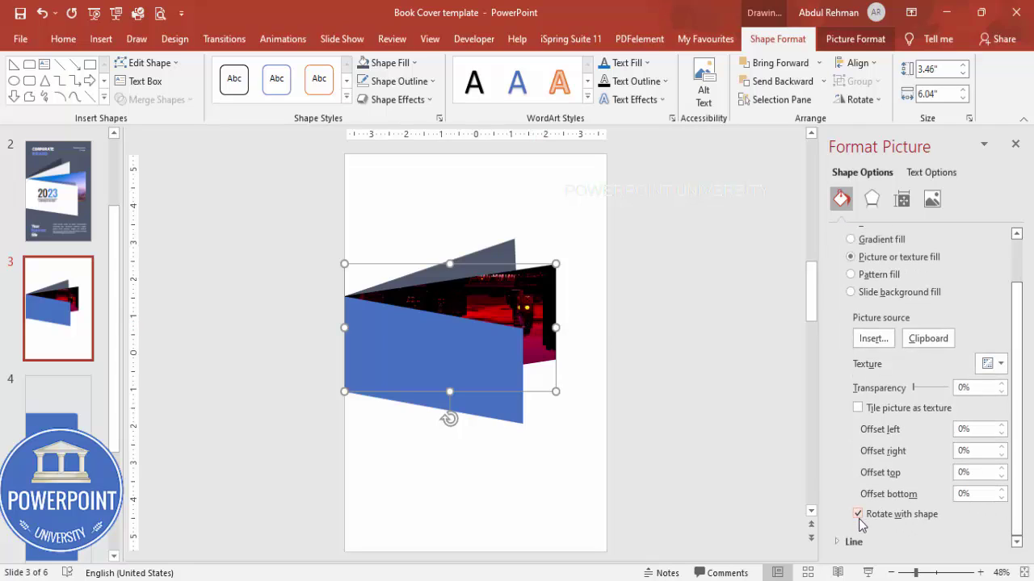
{"action": "left_click", "coordinate": [858, 517]}
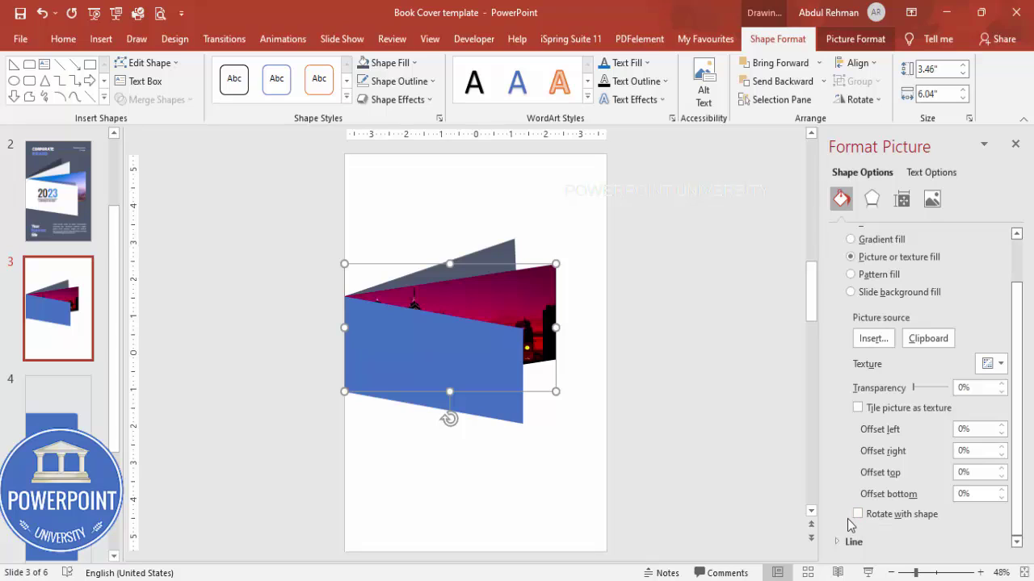
{"action": "left_click", "coordinate": [474, 355]}
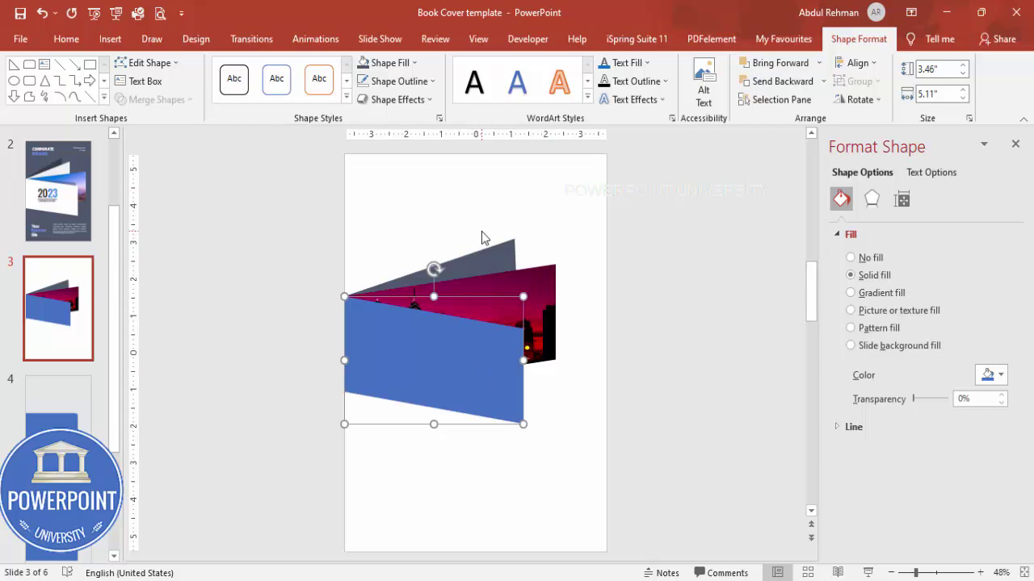
- Cover the whole page with an outline-free pale grey rectangle sent behind the book shapes
{"action": "left_click", "coordinate": [419, 203]}
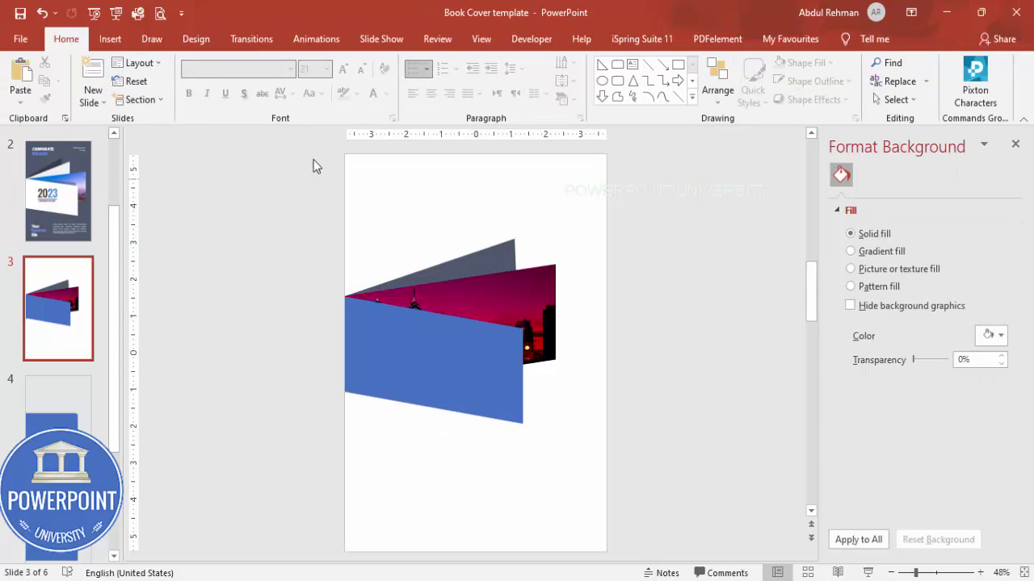
{"action": "left_click", "coordinate": [109, 40]}
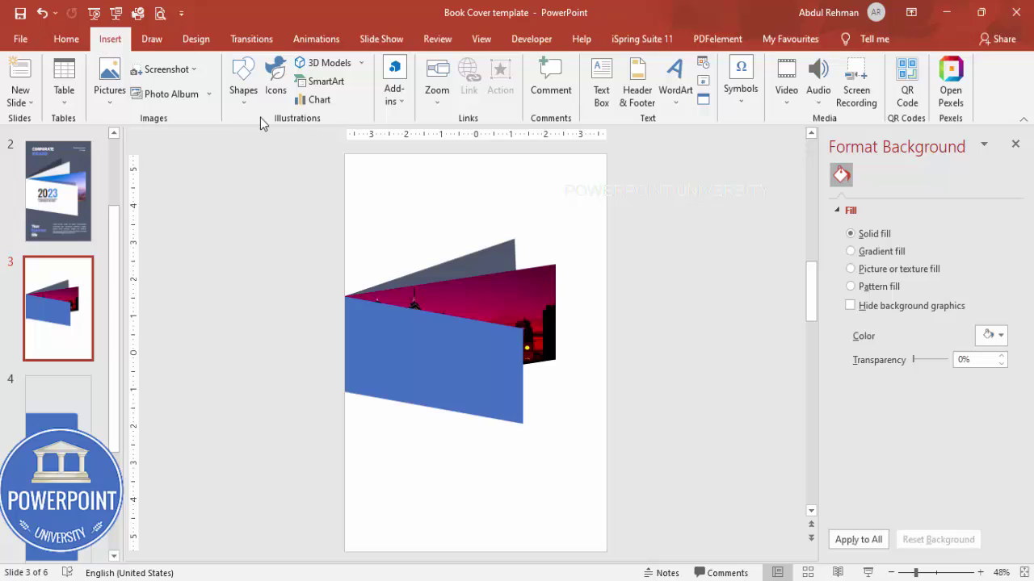
{"action": "left_click", "coordinate": [244, 102]}
{"action": "left_click", "coordinate": [239, 221]}
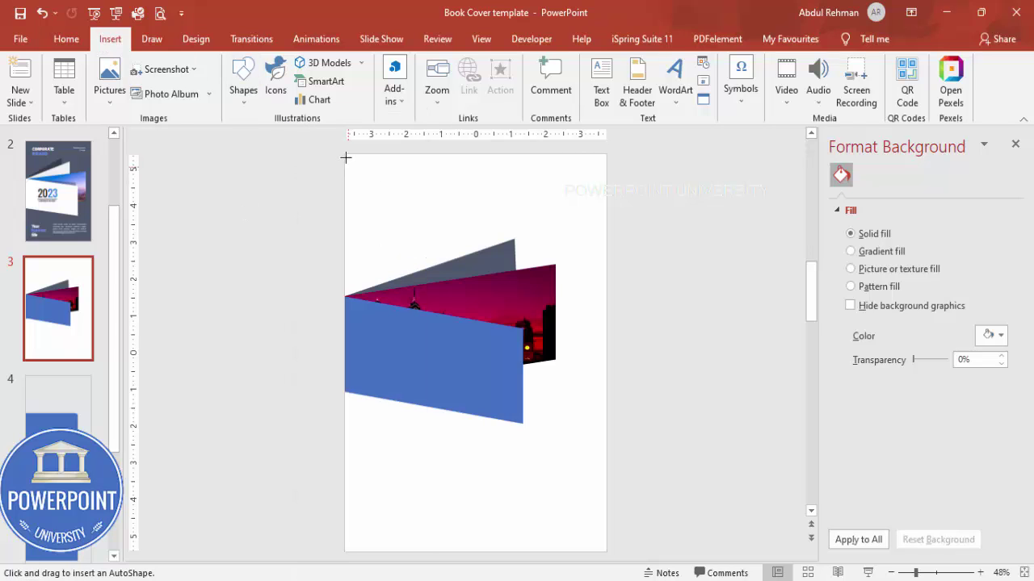
{"action": "mouse_move", "coordinate": [345, 154]}
{"action": "left_mouse_down"}
{"action": "mouse_move", "coordinate": [581, 542]}
{"action": "mouse_move", "coordinate": [607, 553]}
{"action": "left_mouse_up"}
{"action": "left_click", "coordinate": [399, 80]}
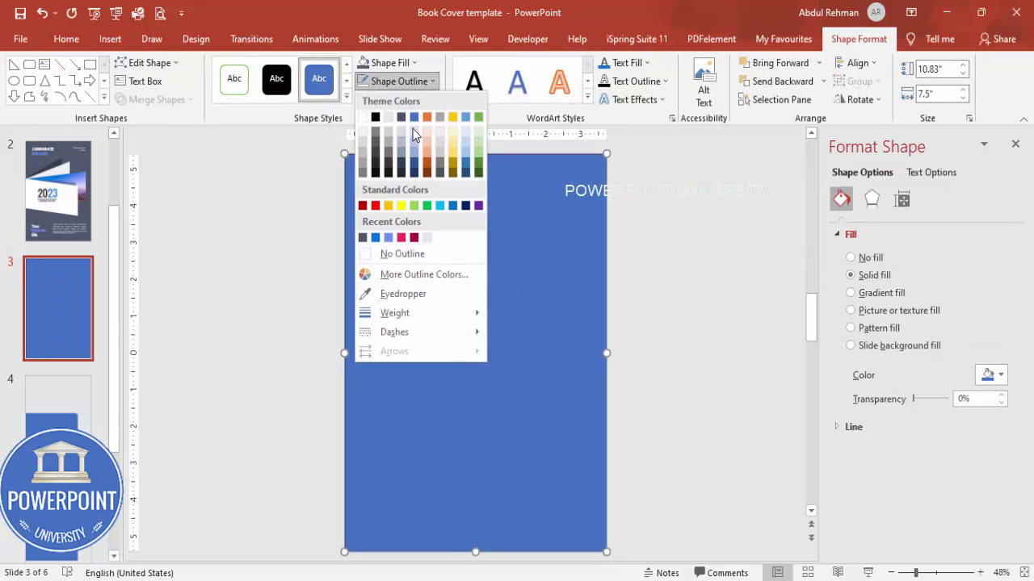
{"action": "left_click", "coordinate": [414, 253]}
{"action": "left_click", "coordinate": [385, 62]}
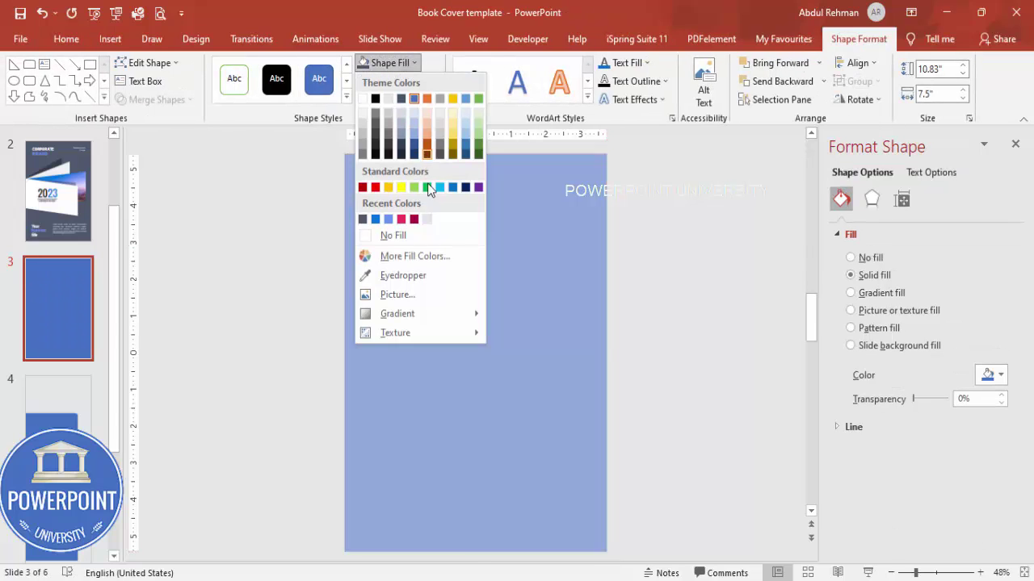
{"action": "left_click", "coordinate": [427, 219]}
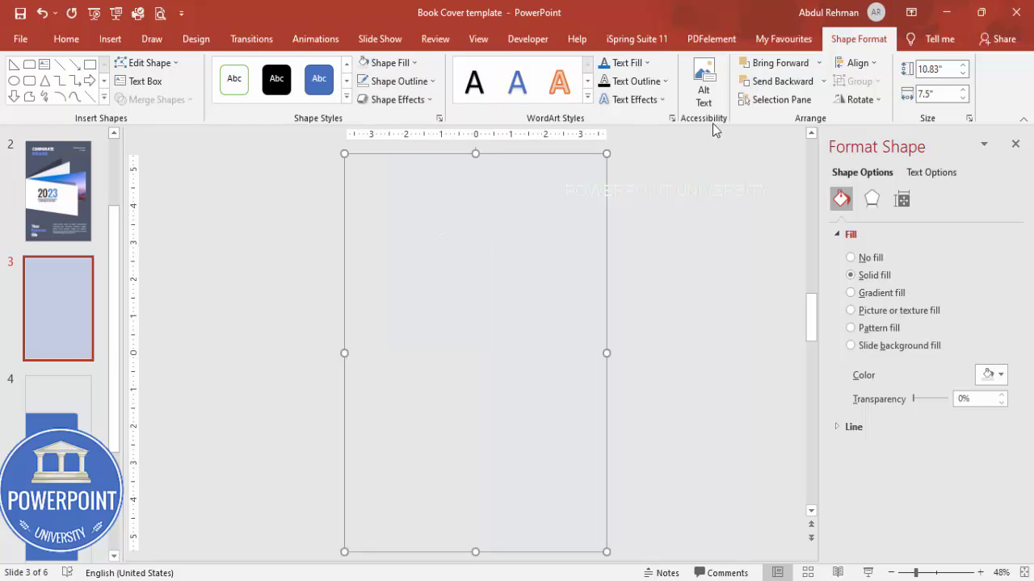
{"action": "left_click", "coordinate": [823, 81]}
{"action": "left_click", "coordinate": [782, 119]}
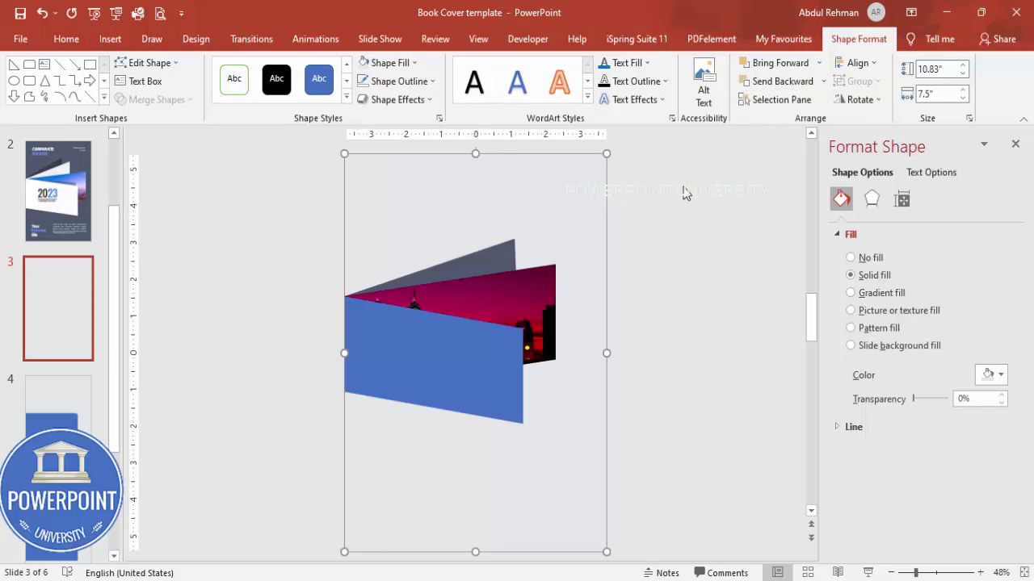
- Fill the blue front panel white
{"action": "left_click", "coordinate": [450, 347]}
{"action": "left_click", "coordinate": [386, 63]}
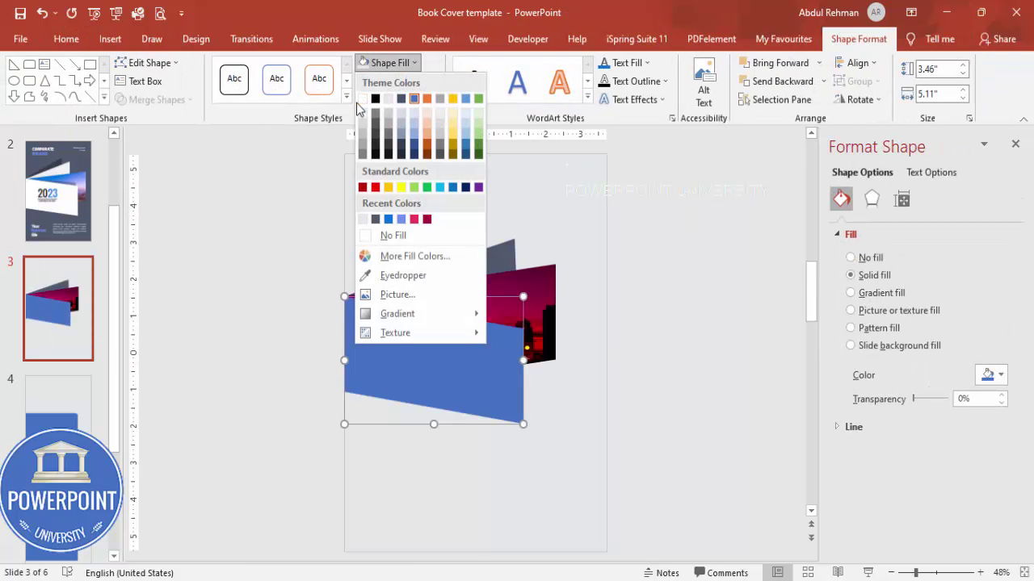
{"action": "left_click", "coordinate": [362, 99]}
{"action": "left_click", "coordinate": [626, 300]}
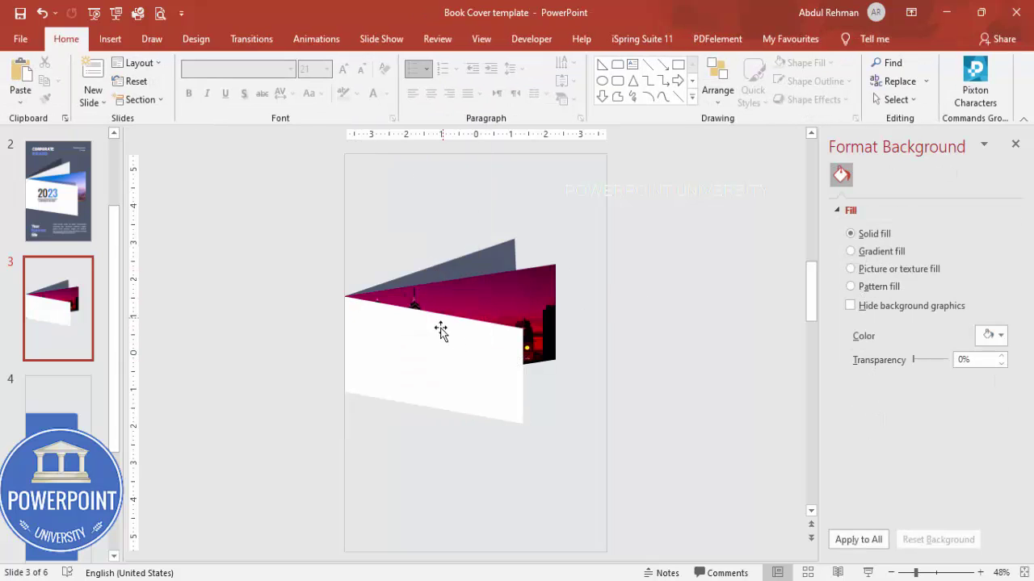
- Duplicate the top flap, fill the copy black at 80% transparency, and place it over the original
{"action": "left_click", "coordinate": [503, 255]}
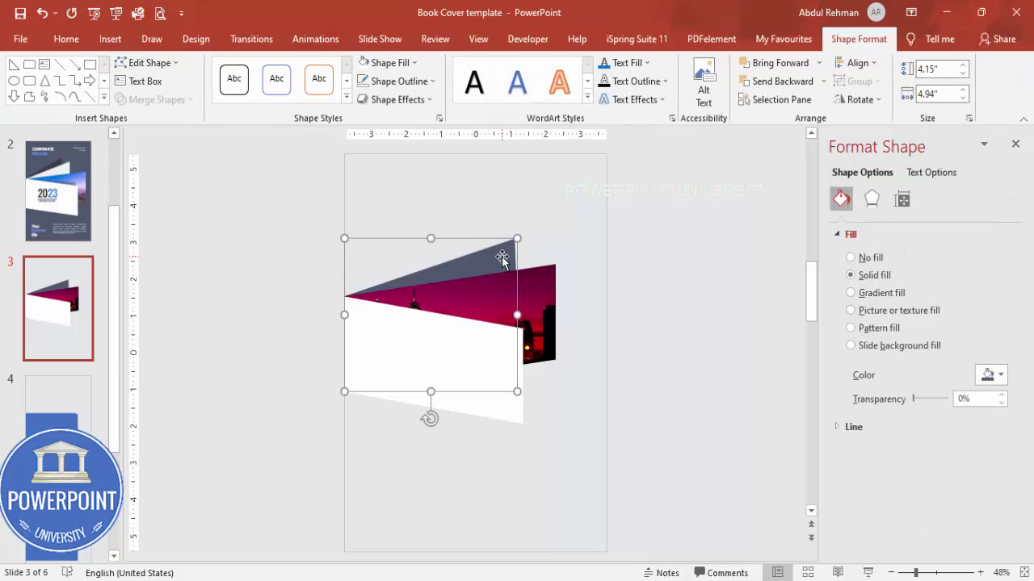
{"action": "left_click_drag", "start_coordinate": [502, 256], "coordinate": [549, 204]}
{"action": "left_click", "coordinate": [402, 68]}
{"action": "left_click", "coordinate": [377, 99]}
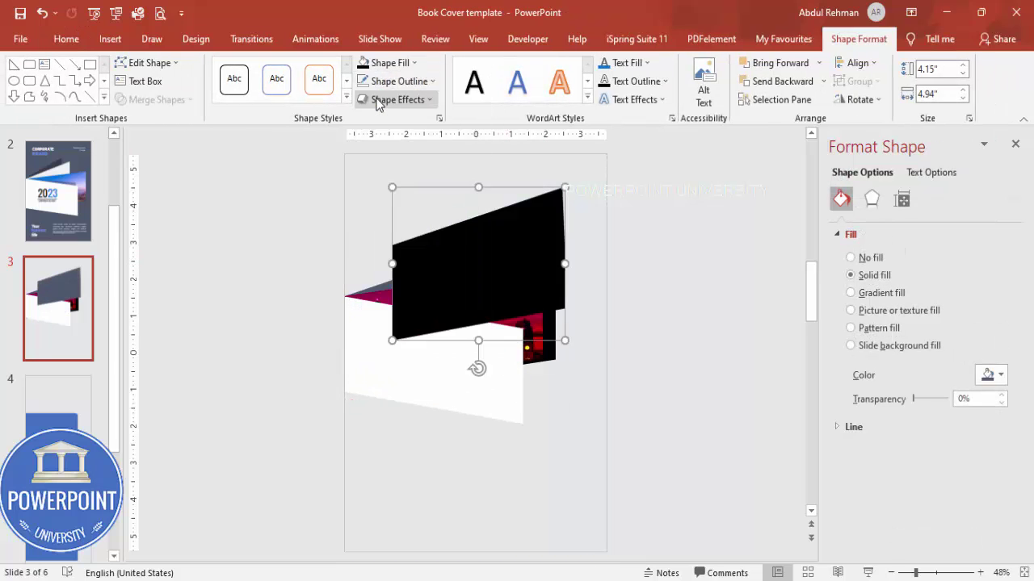
{"action": "left_click_drag", "start_coordinate": [914, 400], "coordinate": [939, 398]}
{"action": "left_click_drag", "start_coordinate": [515, 263], "coordinate": [472, 284]}
- Raise the translucent flap's tip with Edit Points and narrow it from the right
{"action": "right_click", "coordinate": [473, 284]}
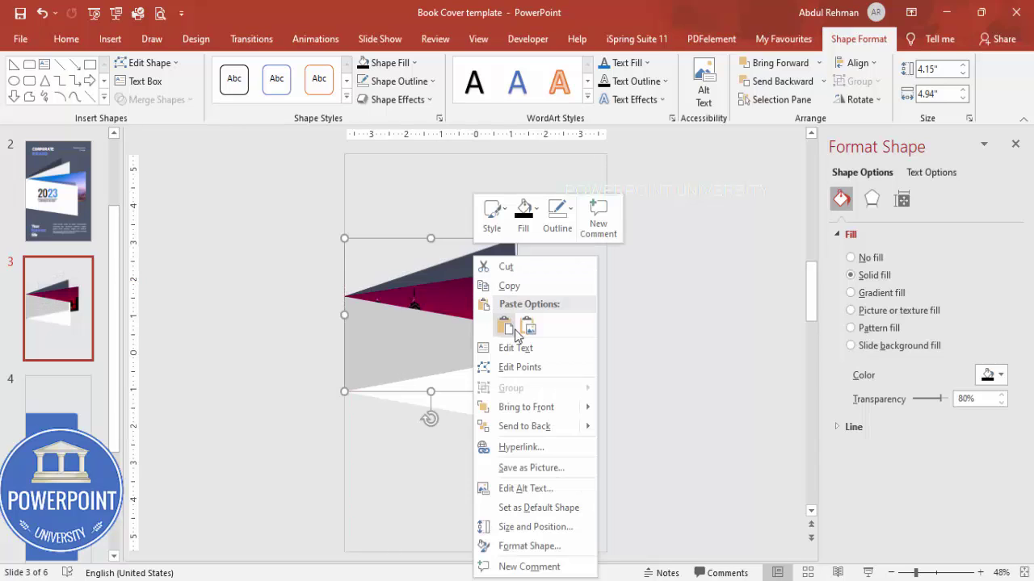
{"action": "left_click", "coordinate": [521, 367]}
{"action": "left_click_drag", "start_coordinate": [515, 240], "coordinate": [514, 212]}
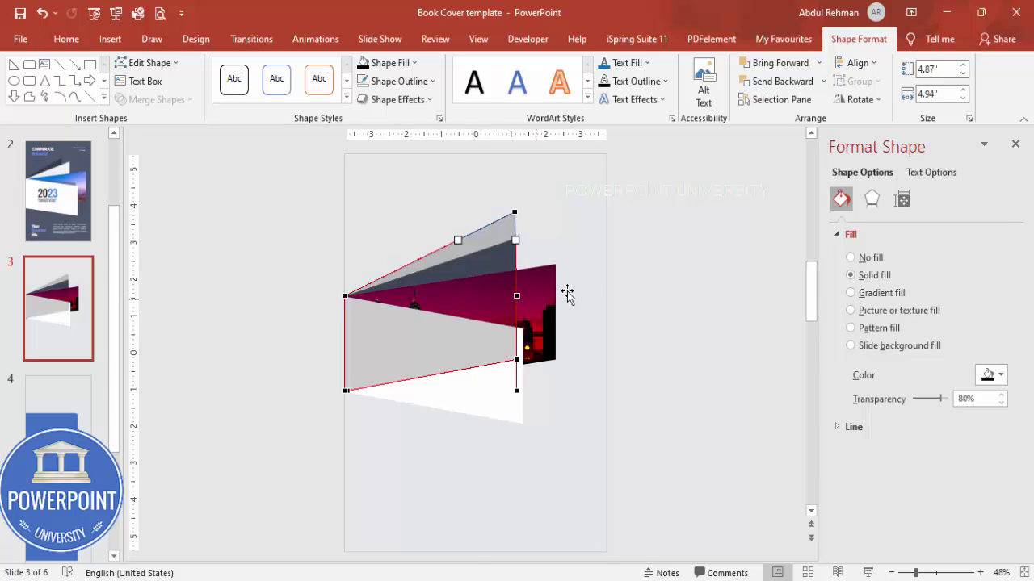
{"action": "left_click", "coordinate": [594, 288]}
{"action": "left_click", "coordinate": [490, 238]}
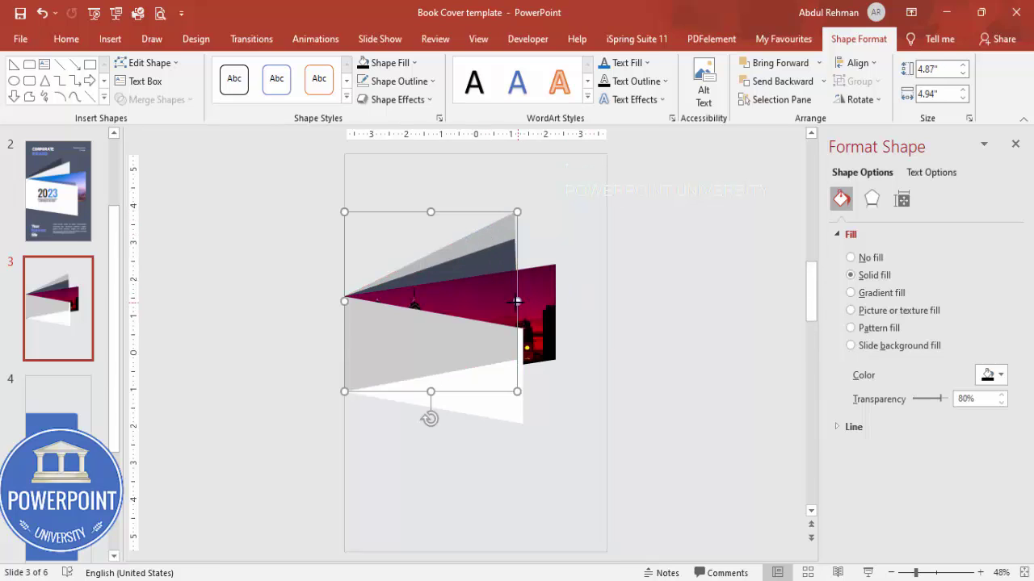
{"action": "left_click_drag", "start_coordinate": [517, 301], "coordinate": [493, 301]}
- Send the translucent flap back two layers, behind the dark top flap
{"action": "left_click", "coordinate": [823, 81]}
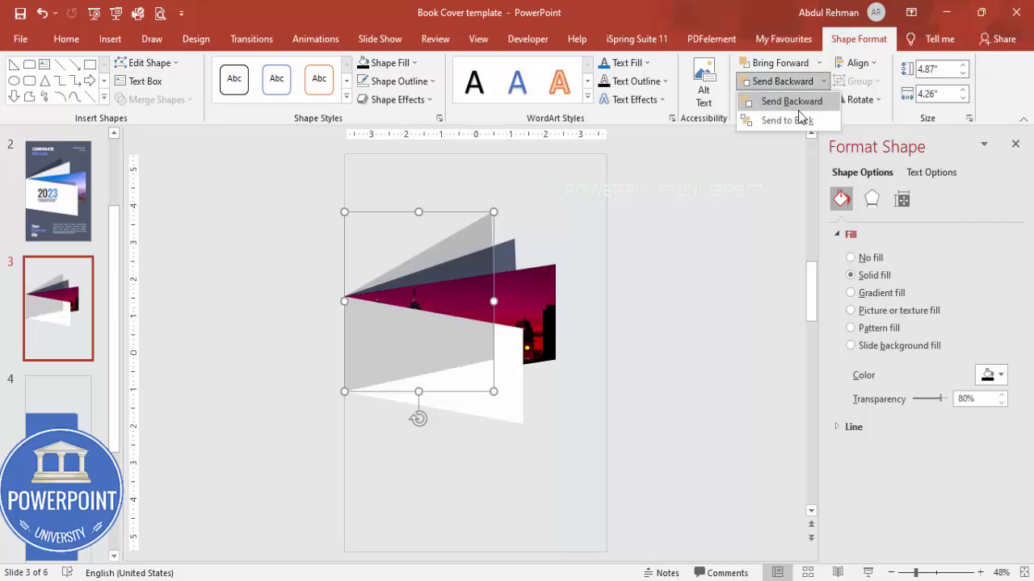
{"action": "left_click", "coordinate": [799, 122]}
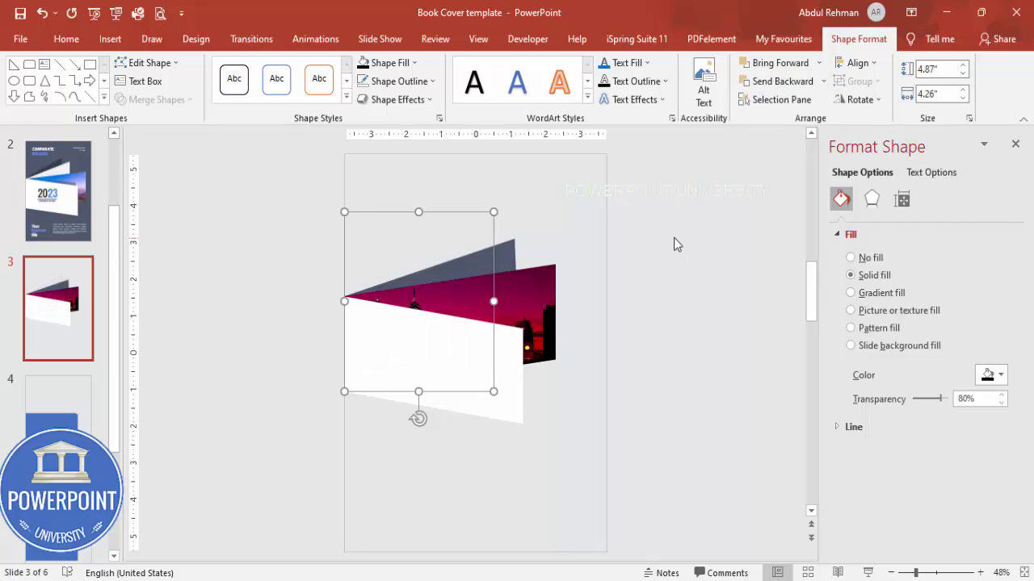
{"action": "key", "text": "ctrl+z"}
{"action": "left_click", "coordinate": [780, 80]}
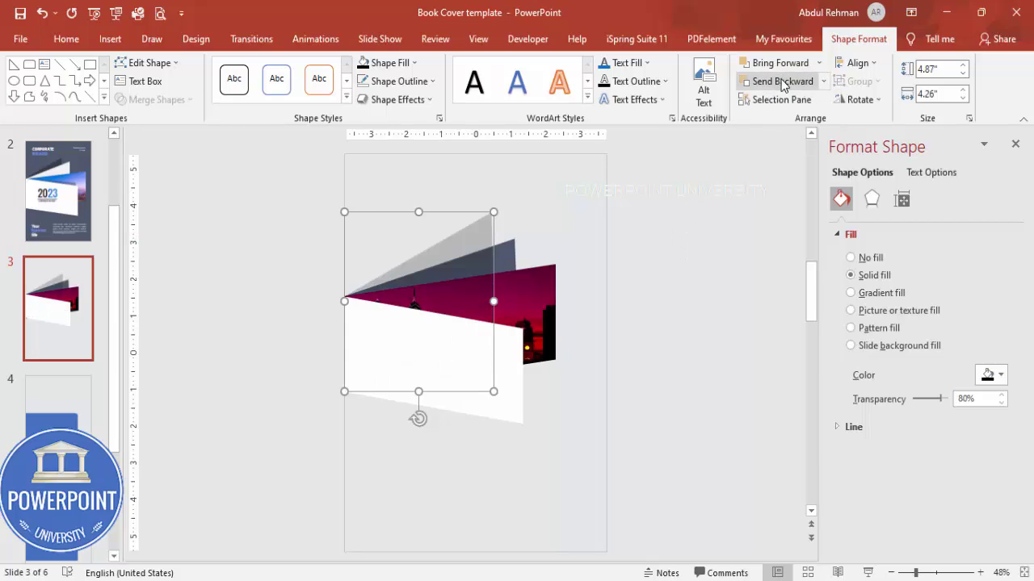
{"action": "left_click", "coordinate": [780, 81]}
- Fine-tune the translucent flap's top edge and vertical position
{"action": "left_click", "coordinate": [705, 268]}
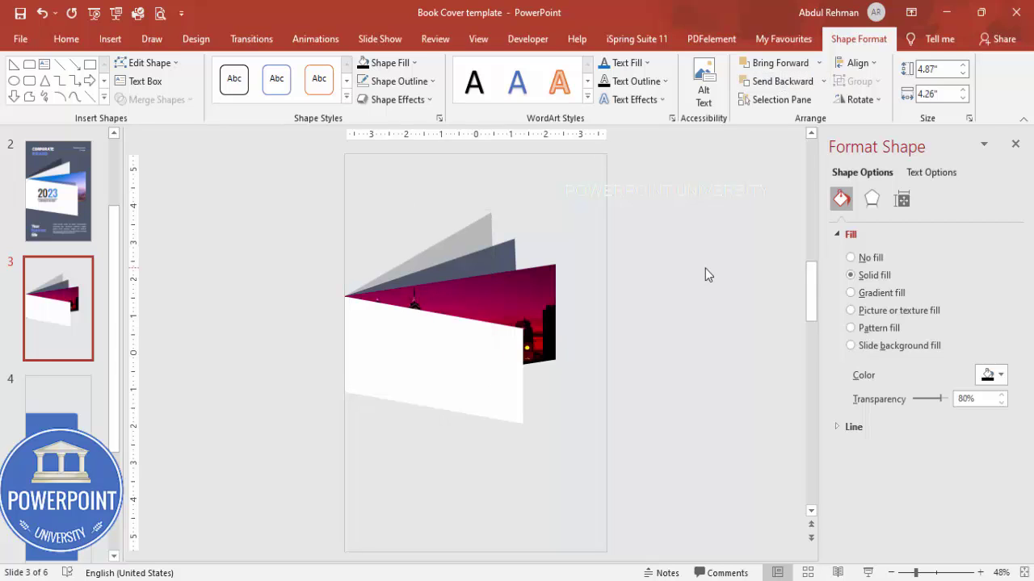
{"action": "left_click", "coordinate": [547, 218]}
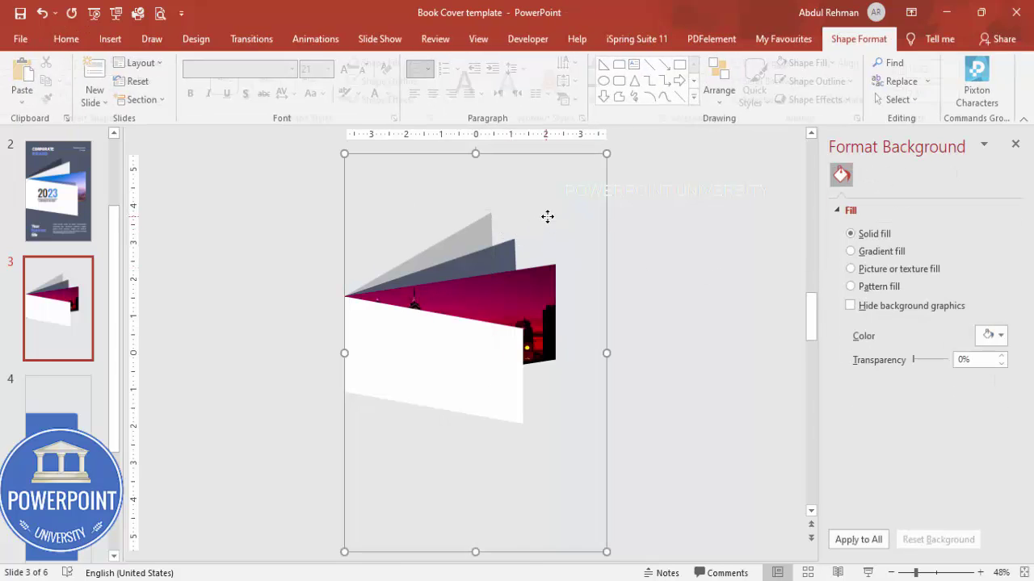
{"action": "left_click", "coordinate": [478, 234]}
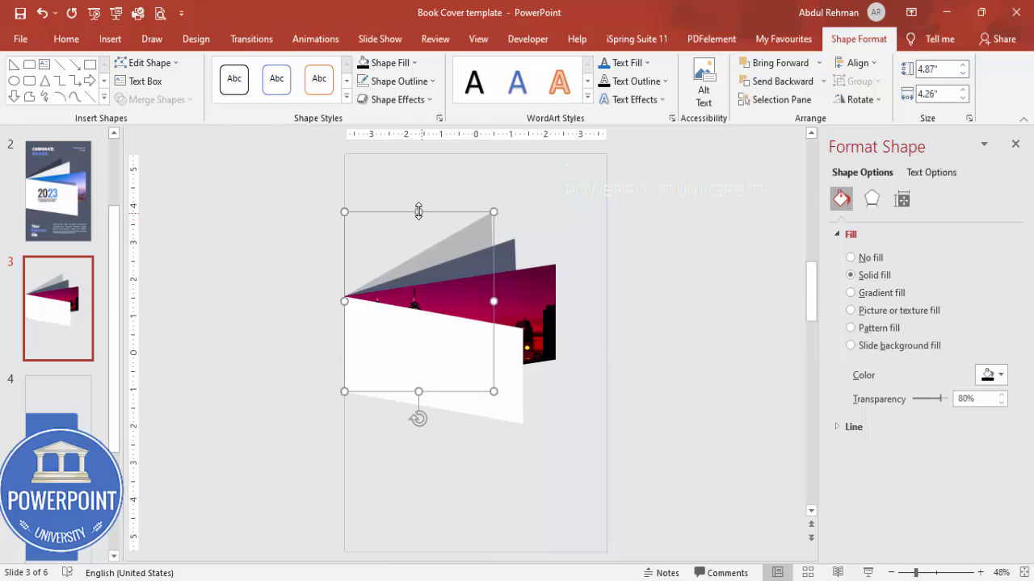
{"action": "left_click_drag", "start_coordinate": [418, 212], "coordinate": [417, 220]}
{"action": "left_click_drag", "start_coordinate": [467, 242], "coordinate": [468, 237]}
{"action": "left_click", "coordinate": [655, 249]}
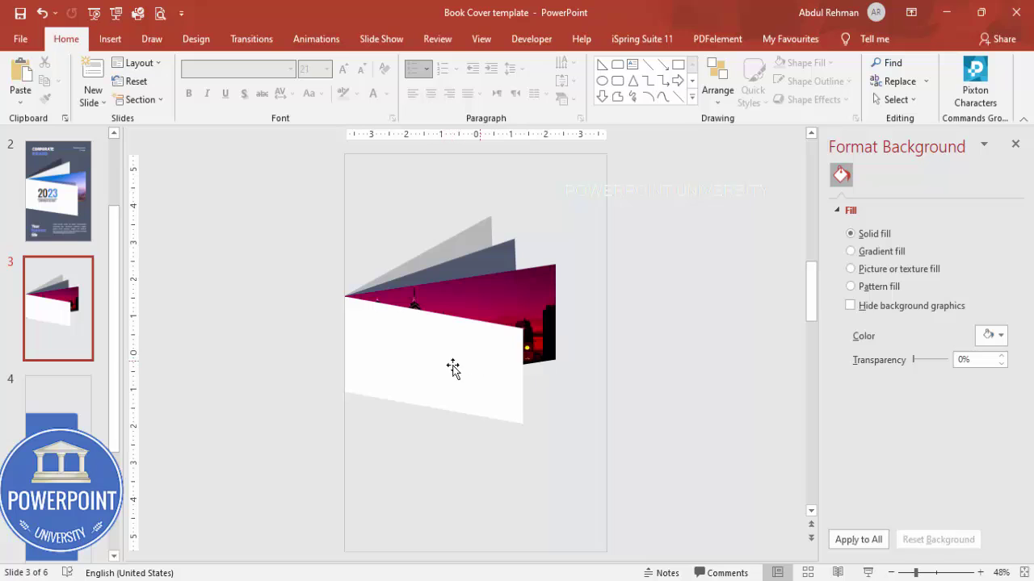
- Add a text box reading 2023 on the white front panel
{"action": "left_click", "coordinate": [110, 39]}
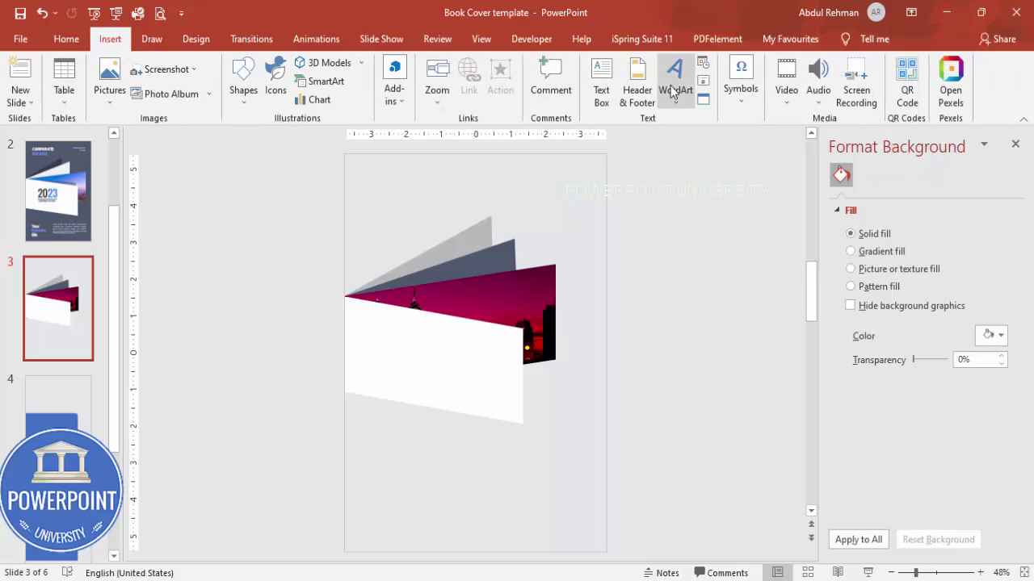
{"action": "left_click", "coordinate": [601, 84]}
{"action": "left_click_drag", "start_coordinate": [364, 333], "coordinate": [464, 368]}
{"action": "type", "text": "202"}
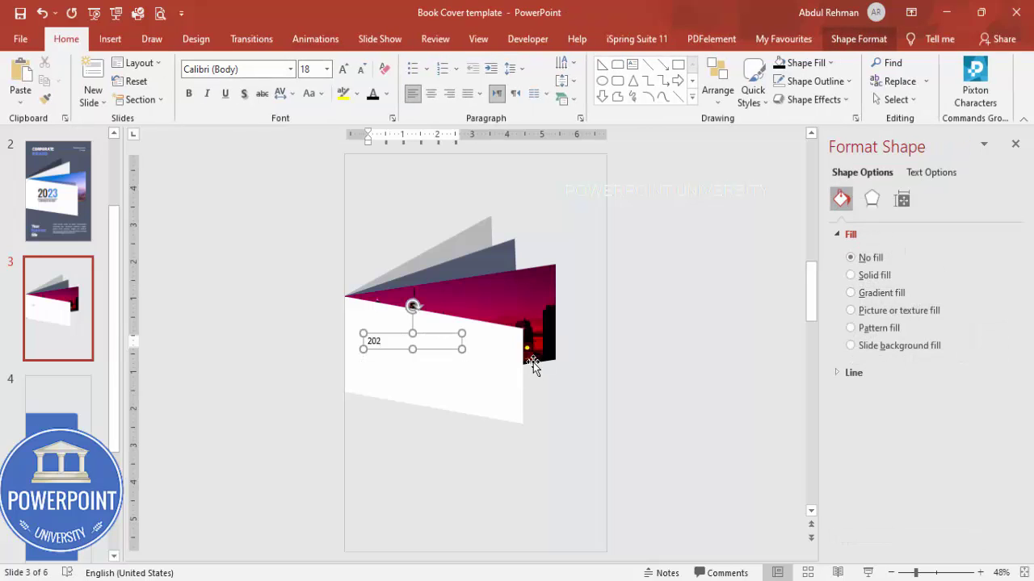
{"action": "type", "text": "3"}
{"action": "left_click", "coordinate": [406, 334]}
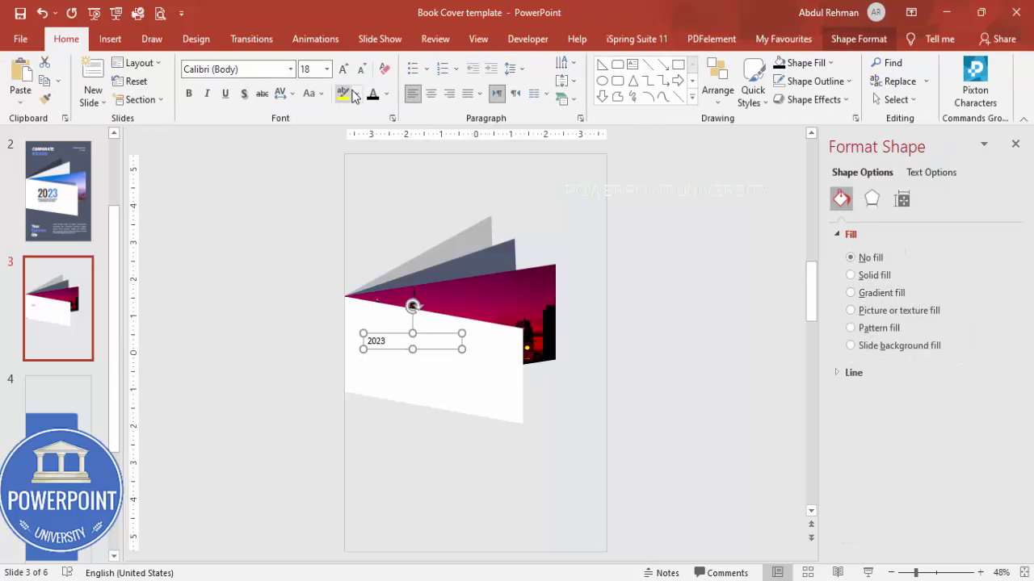
- Set the 2023 text to Oswald and enlarge it to 60 pt
{"action": "left_click", "coordinate": [252, 73]}
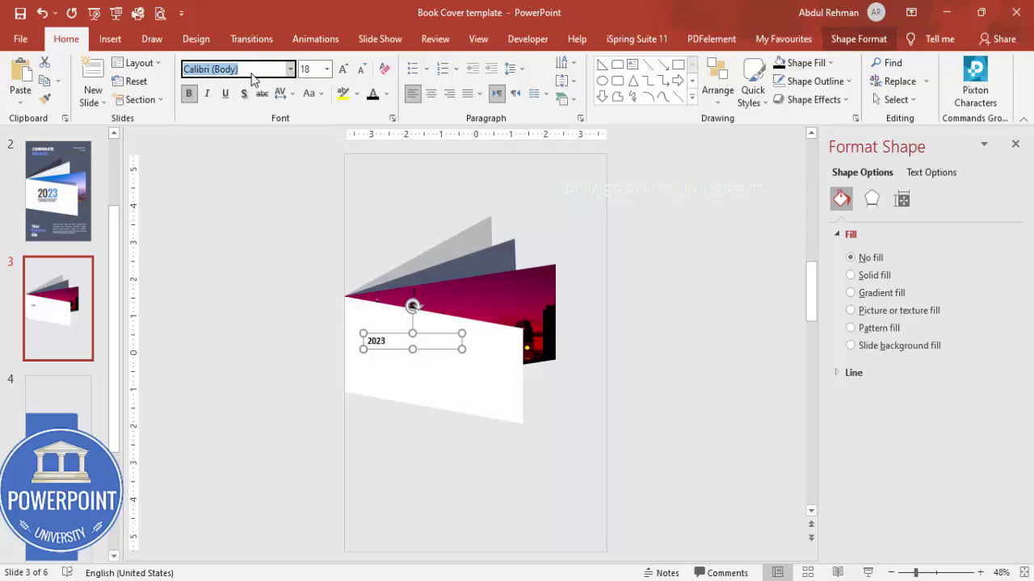
{"action": "type", "text": "Oswald"}
{"action": "key", "text": "Return"}
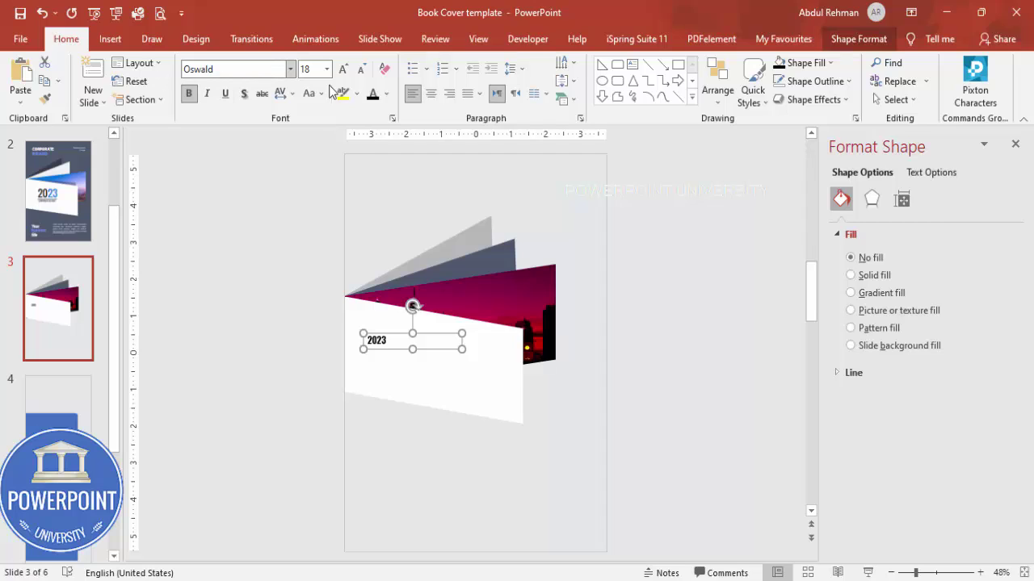
{"action": "left_click", "coordinate": [343, 70]}
{"action": "left_click", "coordinate": [343, 69]}
{"action": "left_click", "coordinate": [344, 69]}
{"action": "left_click", "coordinate": [343, 70]}
{"action": "left_click", "coordinate": [343, 70]}
{"action": "left_click", "coordinate": [343, 69]}
{"action": "left_click", "coordinate": [344, 69]}
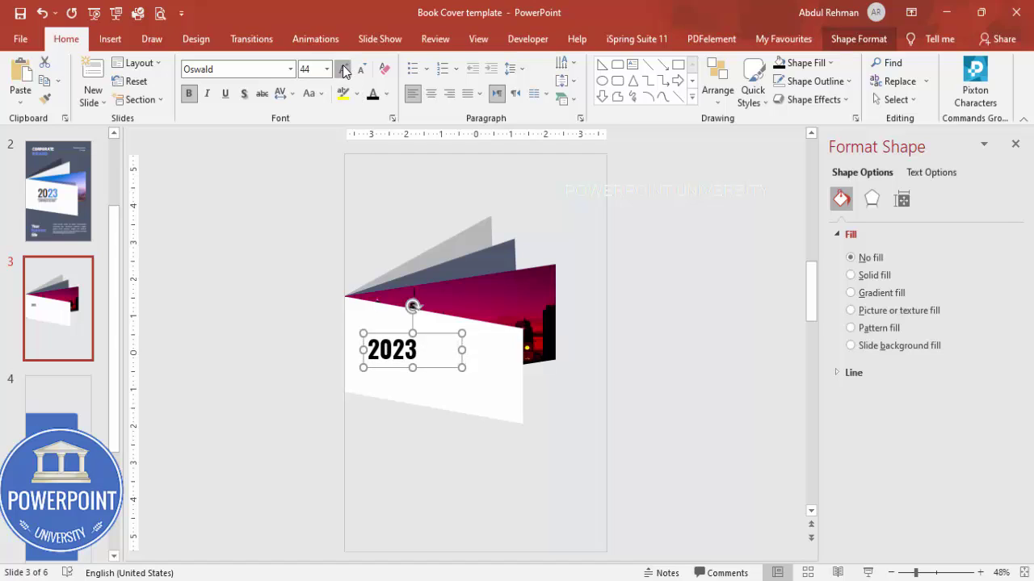
{"action": "left_click", "coordinate": [343, 70]}
{"action": "left_click", "coordinate": [343, 70]}
{"action": "left_click", "coordinate": [343, 70]}
- Colour the last two digits 23 magenta and nudge the title slightly up and left
{"action": "left_click", "coordinate": [398, 356]}
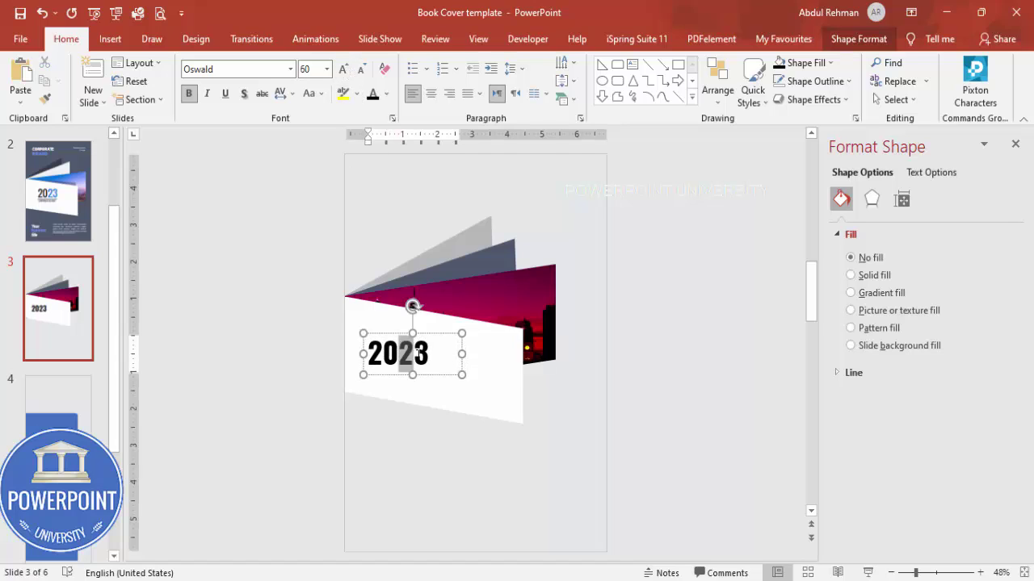
{"action": "double_click", "coordinate": [398, 355]}
{"action": "left_click", "coordinate": [431, 354]}
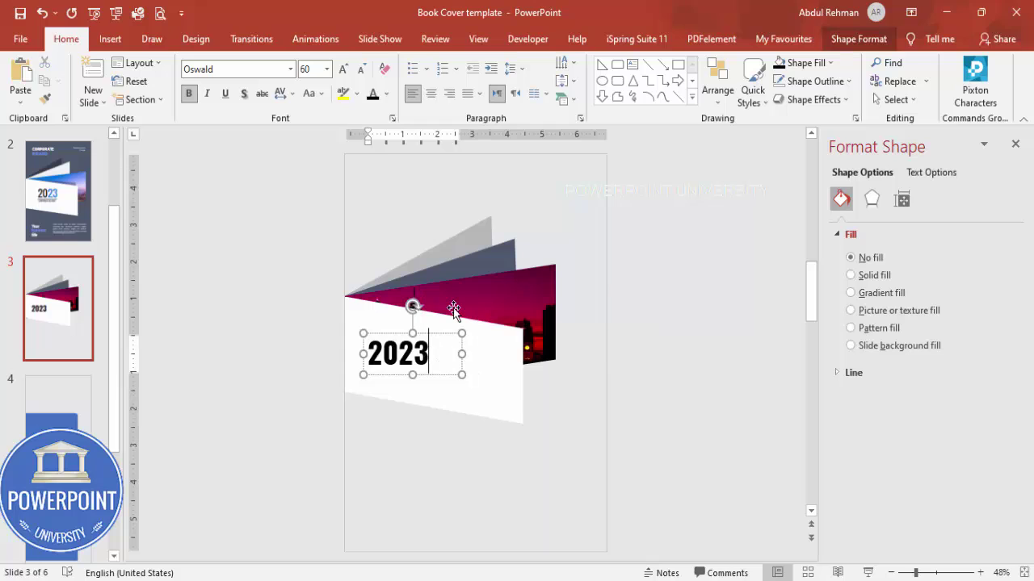
{"action": "key", "text": "shift+Left"}
{"action": "key", "text": "shift+Left"}
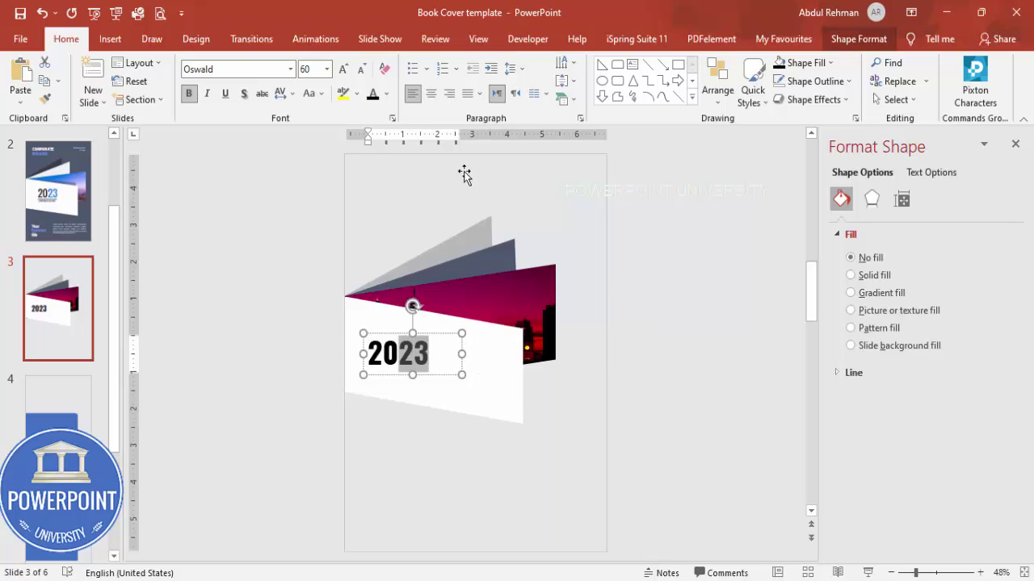
{"action": "left_click", "coordinate": [386, 93]}
{"action": "left_click", "coordinate": [436, 250]}
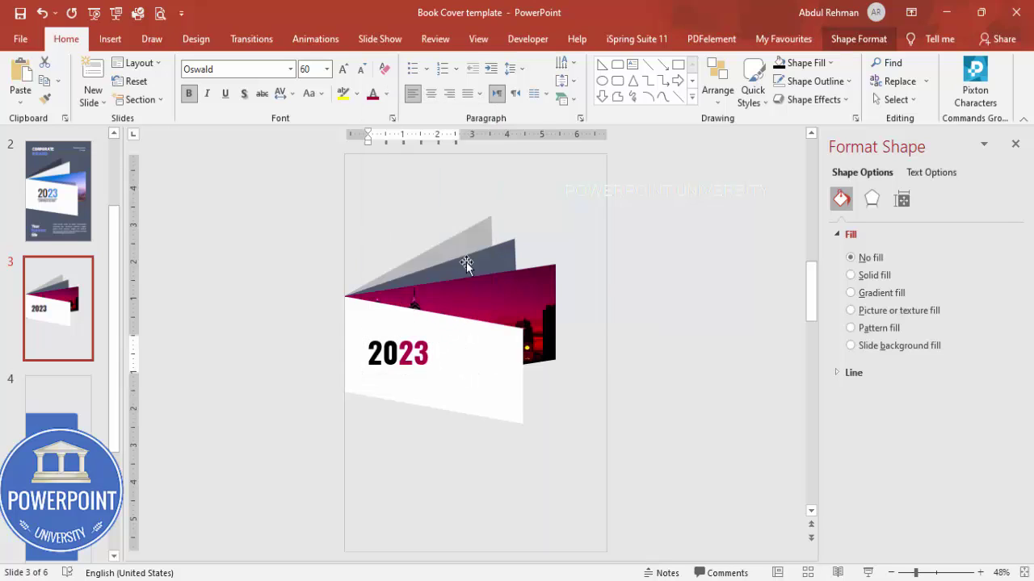
{"action": "left_click", "coordinate": [641, 359]}
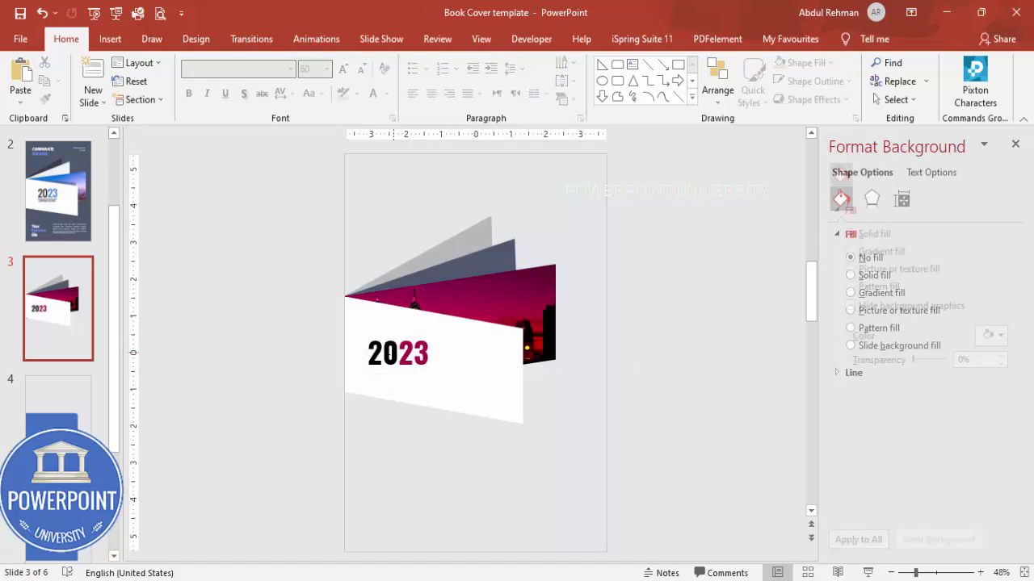
{"action": "left_click", "coordinate": [382, 353]}
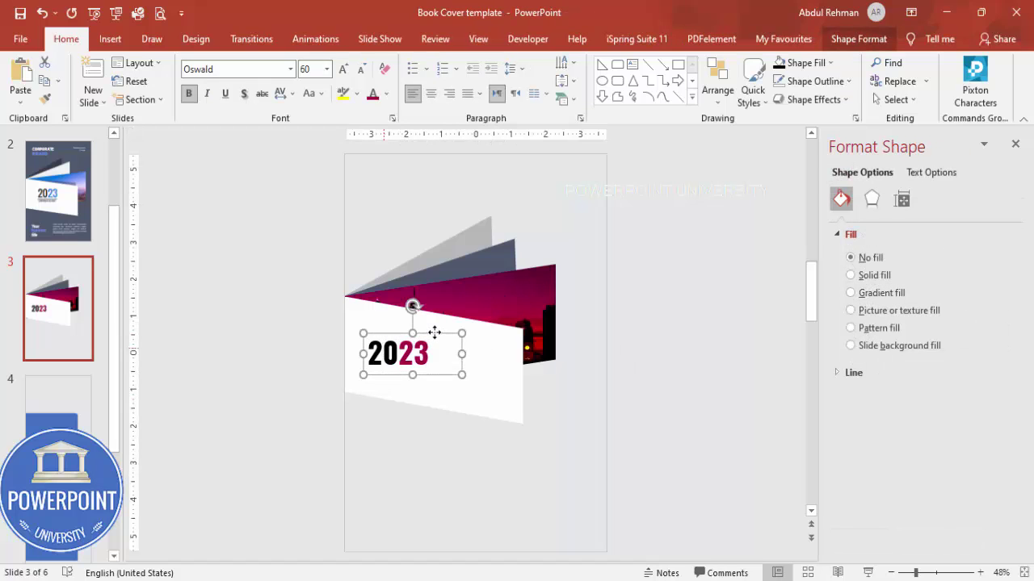
{"action": "left_click_drag", "start_coordinate": [433, 334], "coordinate": [429, 332]}
- Draw a thin rectangle bar just under the 2023 title
{"action": "left_click", "coordinate": [445, 213]}
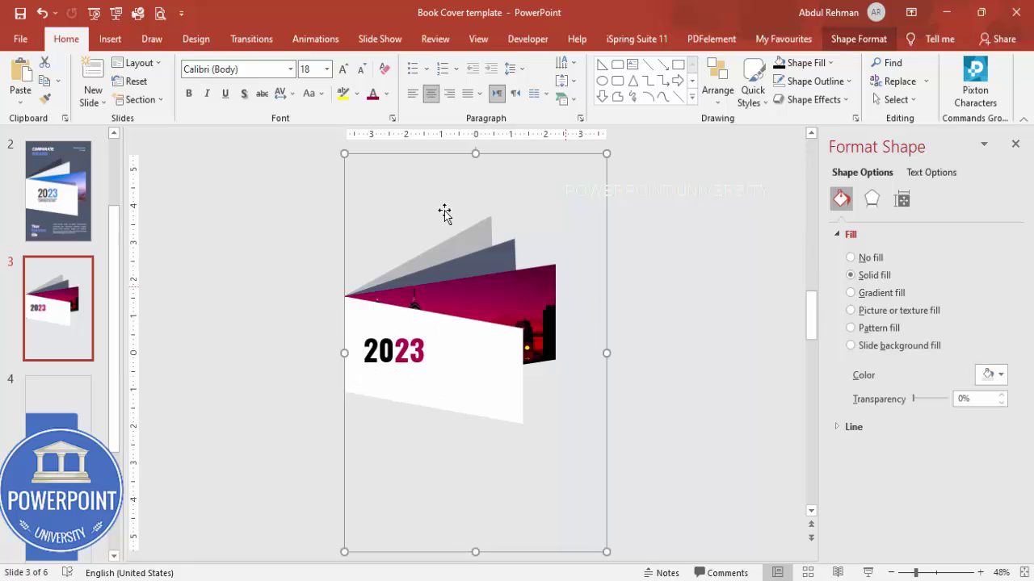
{"action": "left_click", "coordinate": [198, 186]}
{"action": "left_click", "coordinate": [110, 39]}
{"action": "left_click", "coordinate": [243, 87]}
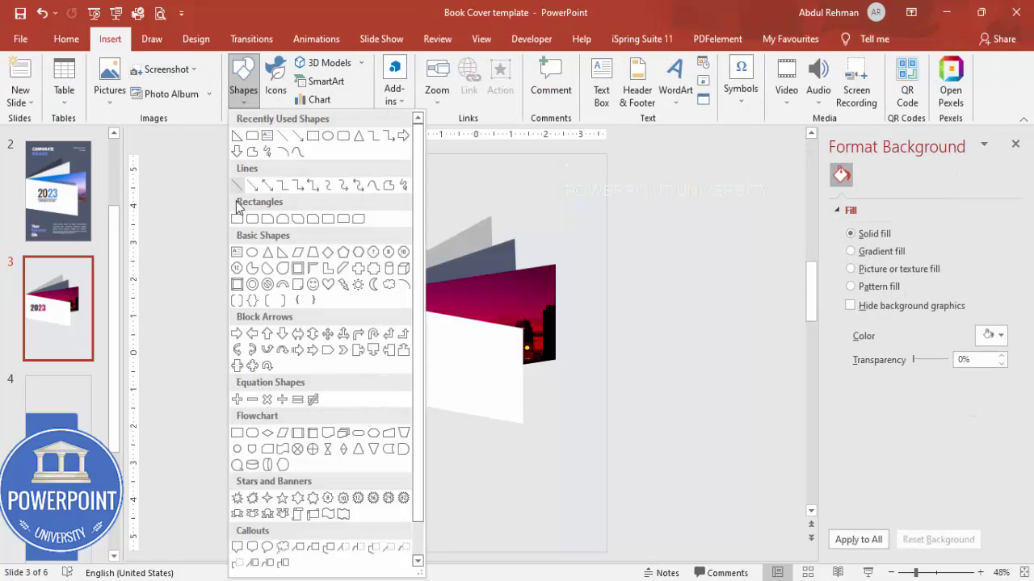
{"action": "left_click", "coordinate": [239, 215]}
{"action": "left_click_drag", "start_coordinate": [361, 373], "coordinate": [429, 373]}
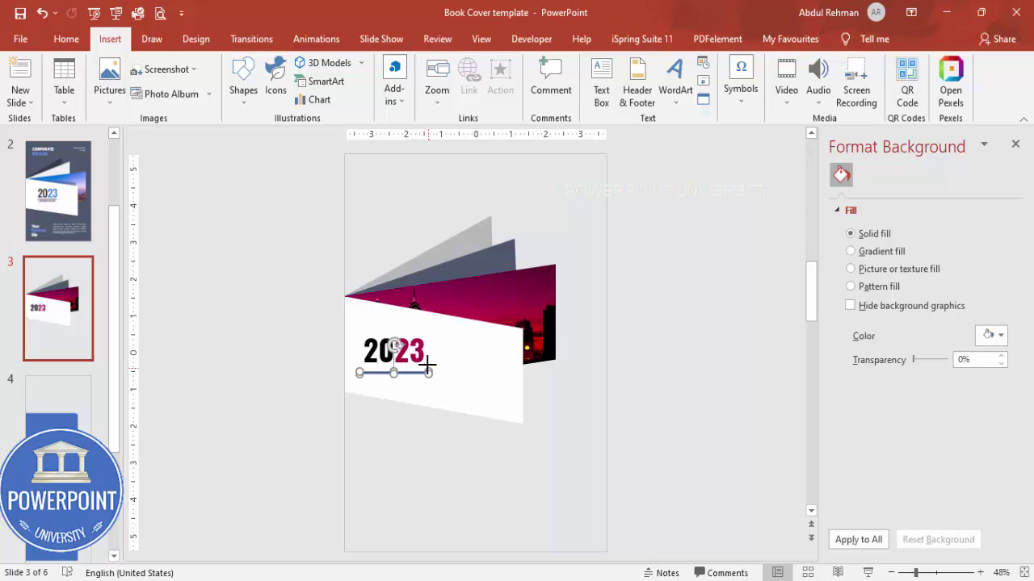
- Give the bar no outline and a dark fill, nudging it up slightly
{"action": "left_click", "coordinate": [400, 81]}
{"action": "left_click", "coordinate": [395, 256]}
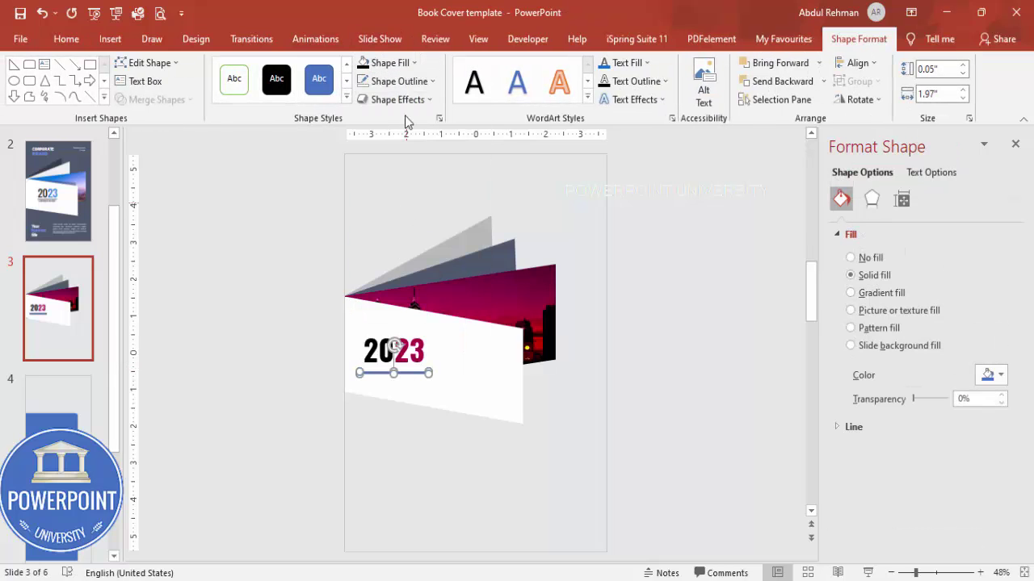
{"action": "left_click", "coordinate": [389, 63]}
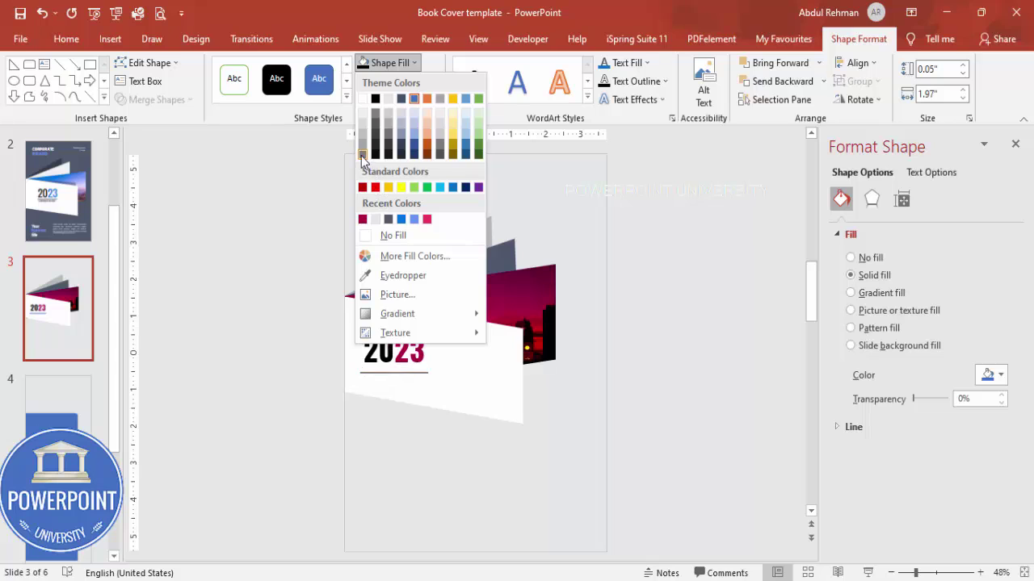
{"action": "left_click", "coordinate": [361, 156]}
{"action": "key", "text": "Up"}
{"action": "key", "text": "Up"}
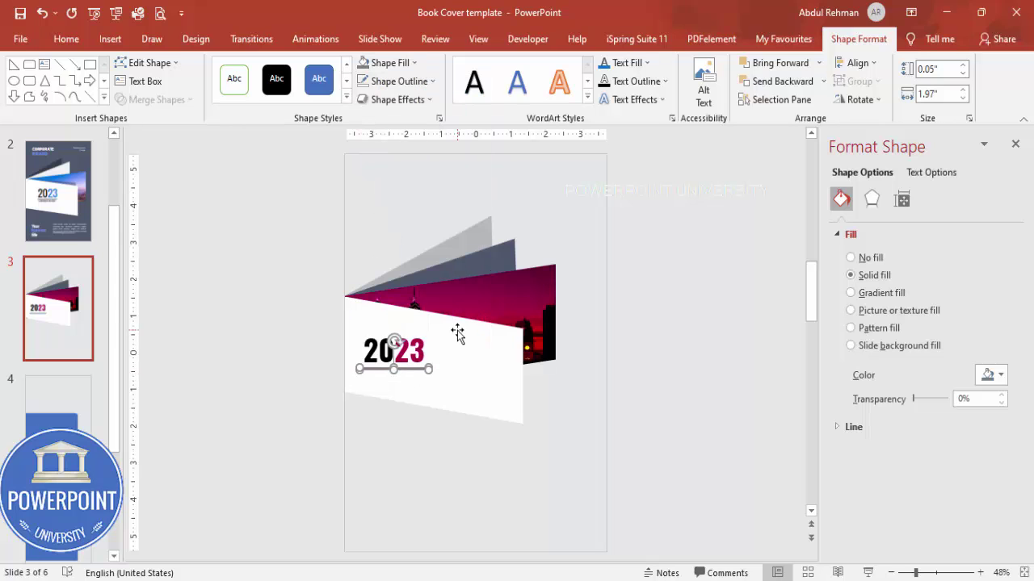
- Select the bar and the 2023 title together and move them up
{"action": "left_click_drag", "start_coordinate": [267, 317], "coordinate": [454, 396]}
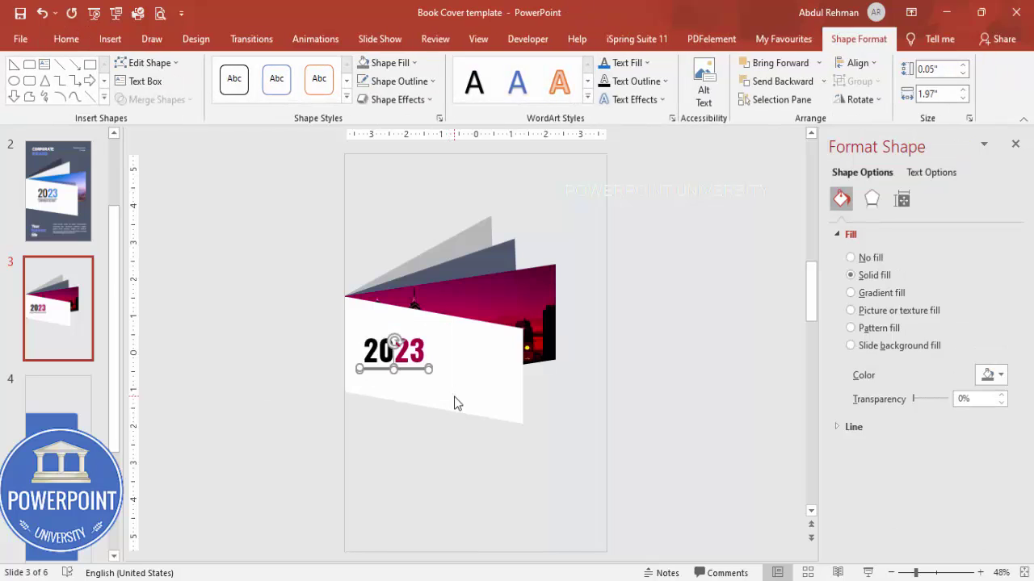
{"action": "left_click", "coordinate": [409, 353], "text": "shift"}
{"action": "key", "text": "Up"}
{"action": "key", "text": "Up"}
{"action": "key", "text": "Up"}
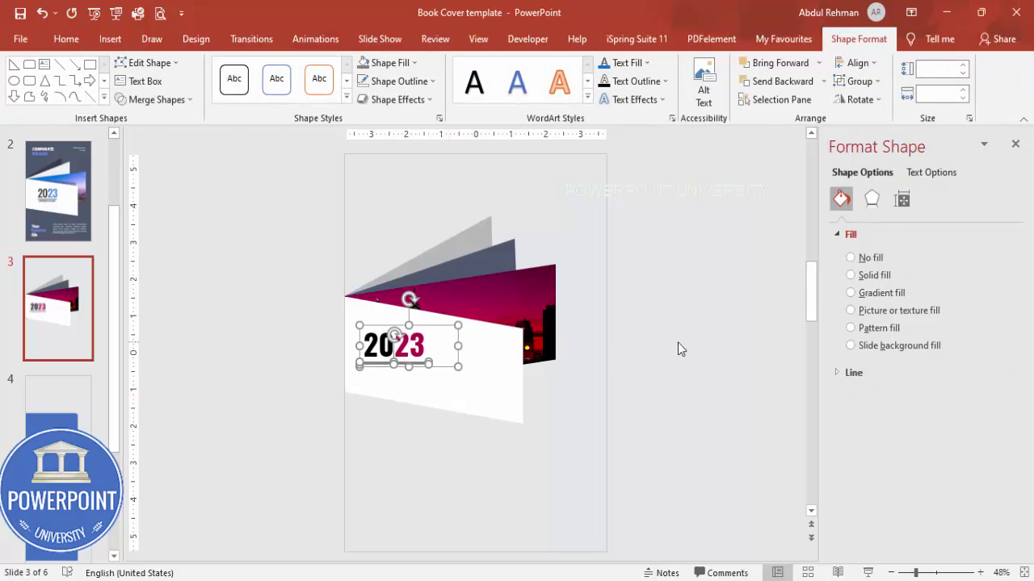
{"action": "left_click", "coordinate": [321, 260]}
{"action": "left_click", "coordinate": [110, 39]}
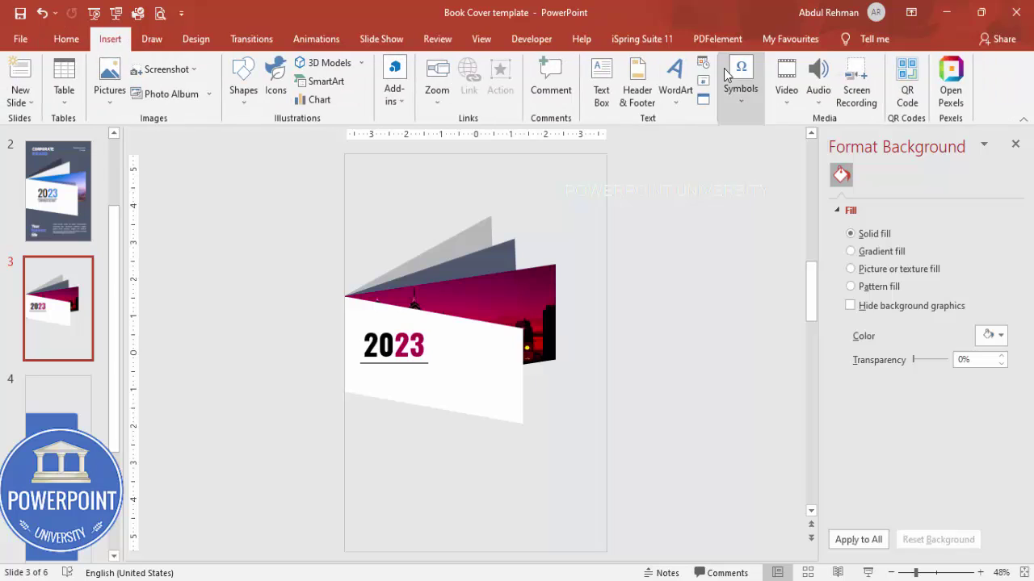
- Add a text box below the underline reading YOUR TITLE
{"action": "left_click", "coordinate": [602, 81]}
{"action": "left_click_drag", "start_coordinate": [365, 370], "coordinate": [437, 390]}
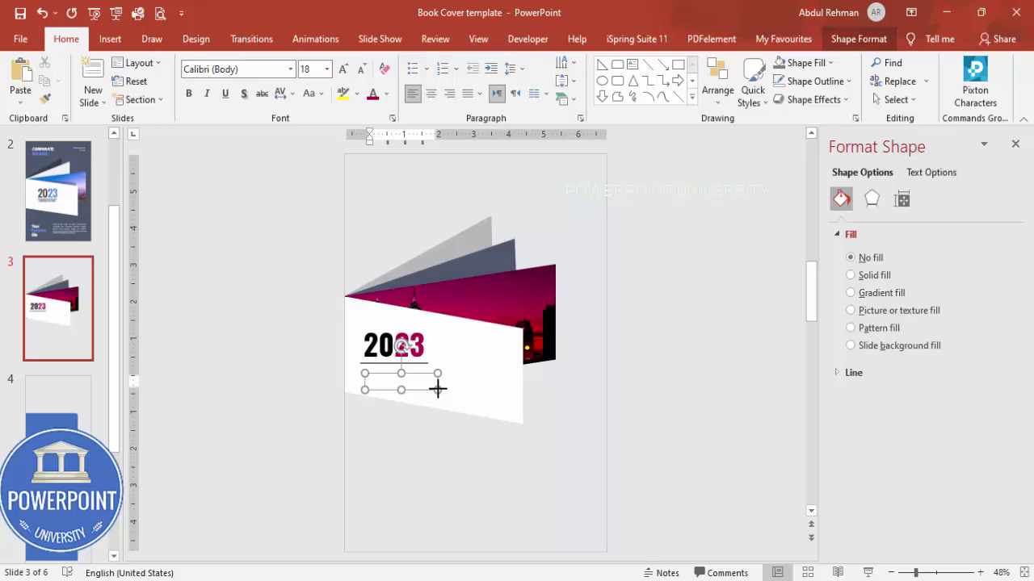
{"action": "type", "text": "Y"}
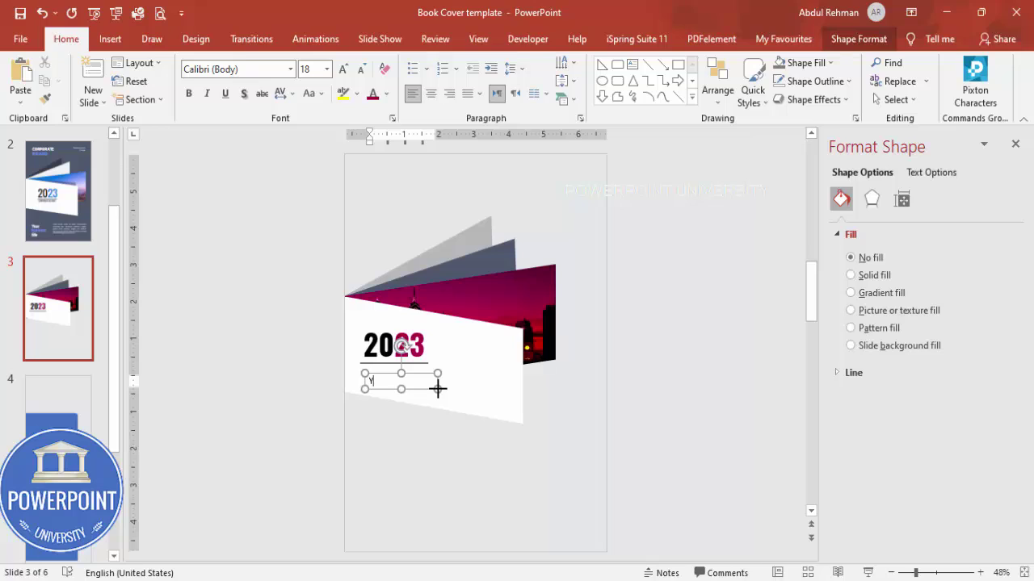
{"action": "key", "text": "BackSpace"}
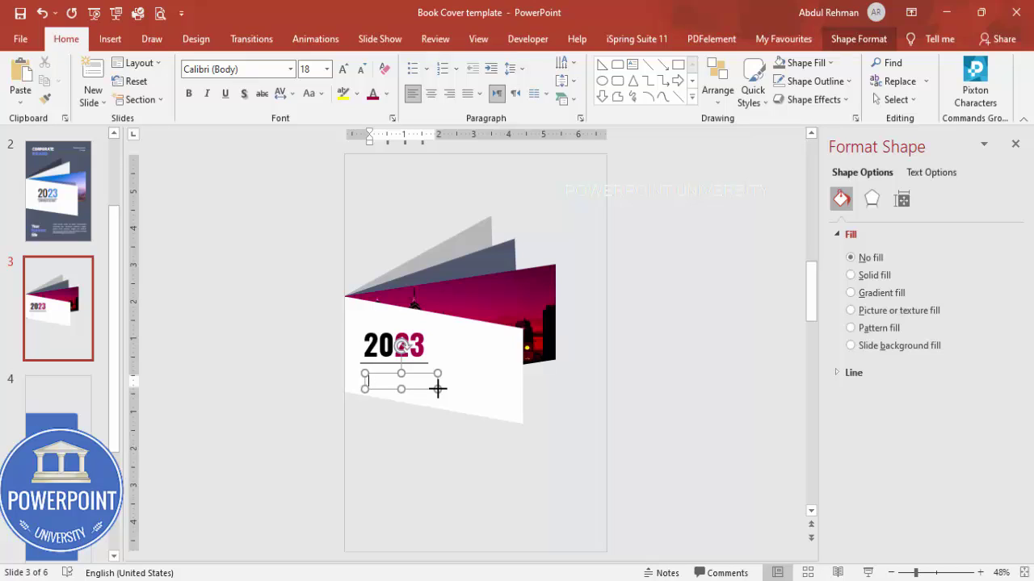
{"action": "type", "text": "YOUR TIT"}
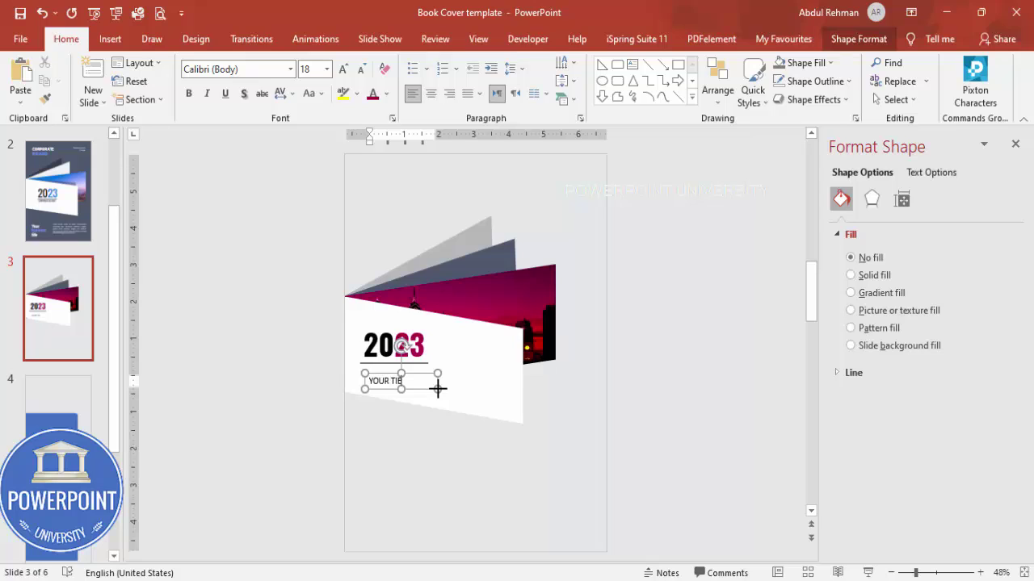
{"action": "type", "text": "LE"}
- Make YOUR TITLE bold, centred and 24 pt, and move it up under the underline
{"action": "left_click", "coordinate": [413, 369]}
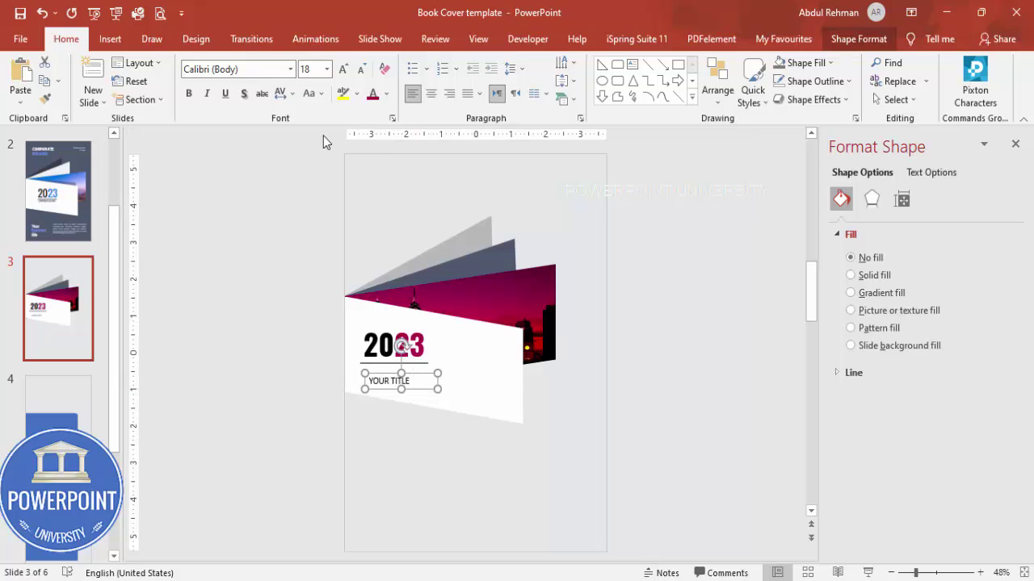
{"action": "left_click", "coordinate": [190, 95]}
{"action": "left_click", "coordinate": [429, 94]}
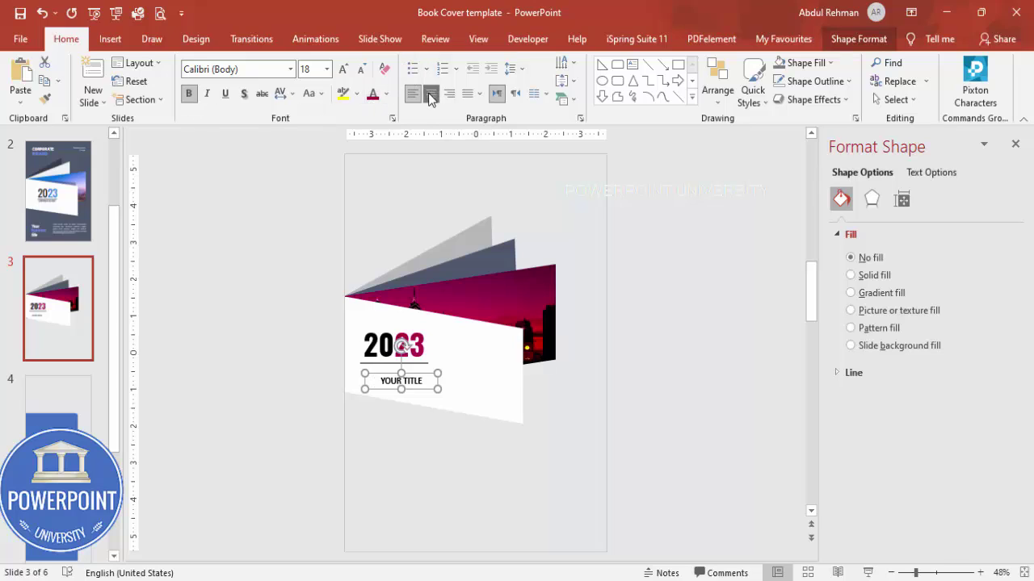
{"action": "left_click", "coordinate": [342, 69]}
{"action": "left_click", "coordinate": [342, 69]}
{"action": "left_click_drag", "start_coordinate": [425, 378], "coordinate": [420, 364]}
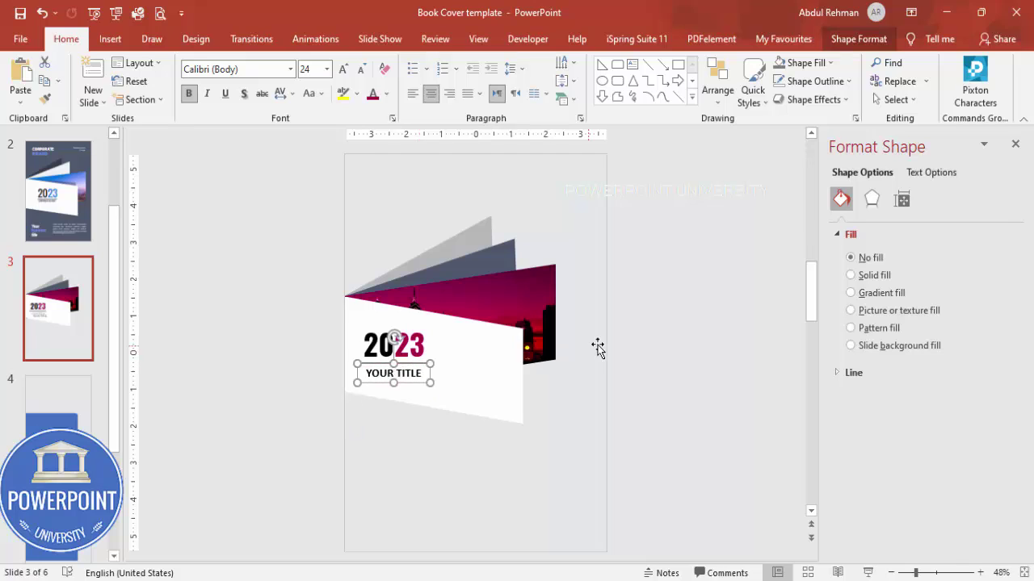
{"action": "left_click", "coordinate": [636, 361]}
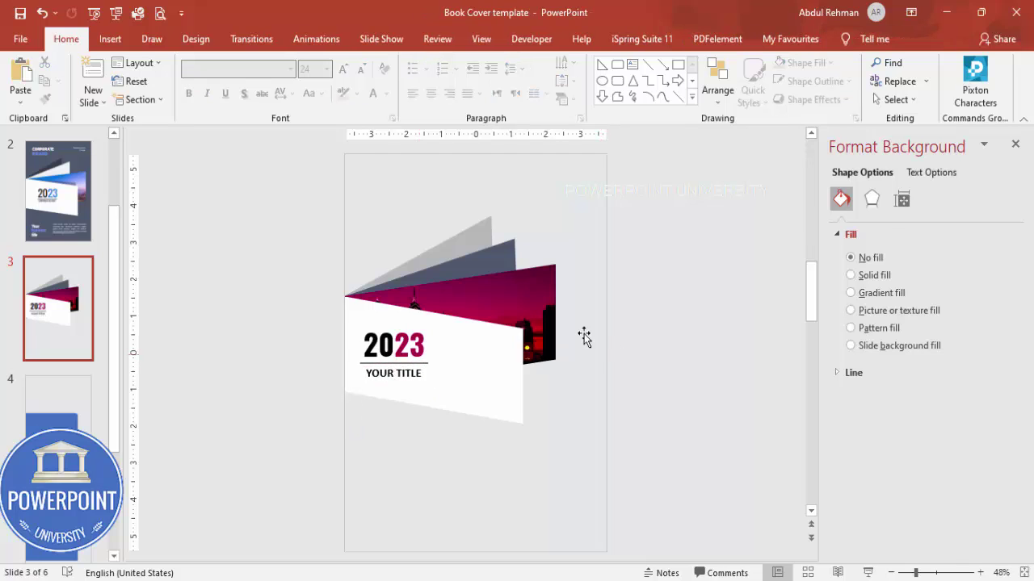
{"action": "left_click", "coordinate": [110, 39]}
- Add a right-aligned 'Your Company Name & Logo' text box at the page's top right
{"action": "left_click", "coordinate": [604, 85]}
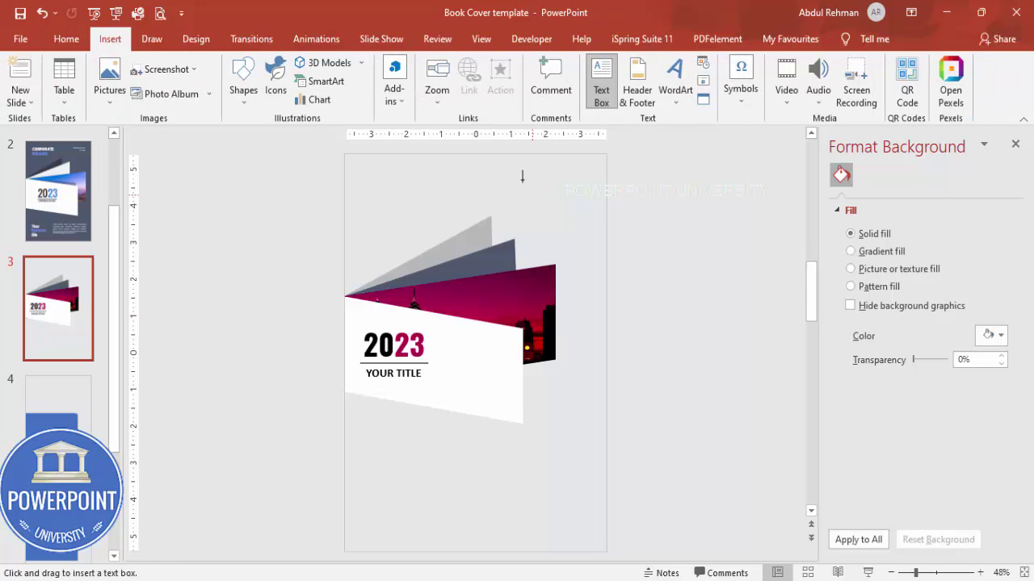
{"action": "left_click_drag", "start_coordinate": [520, 177], "coordinate": [599, 189]}
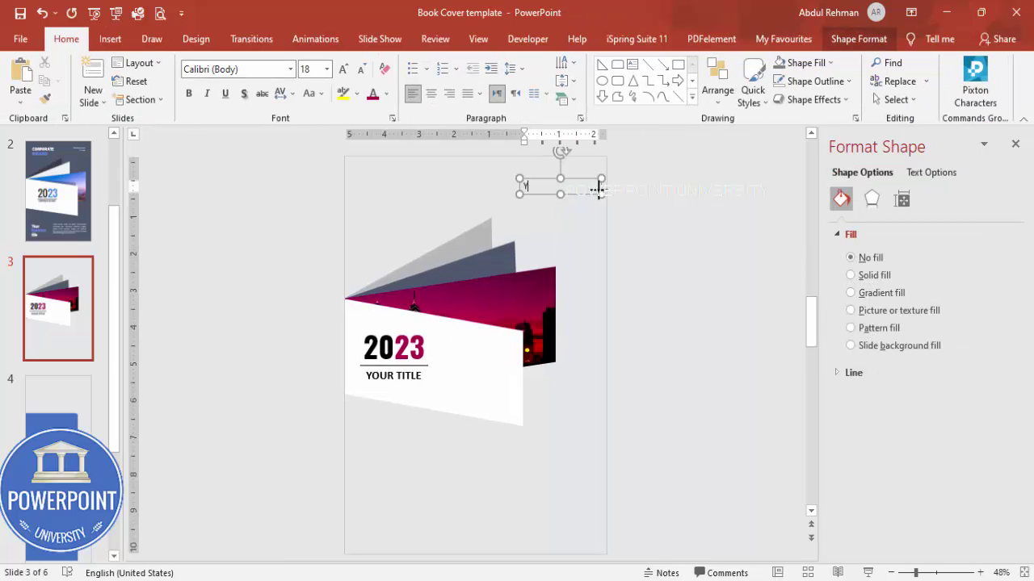
{"action": "type", "text": "Your Compa"}
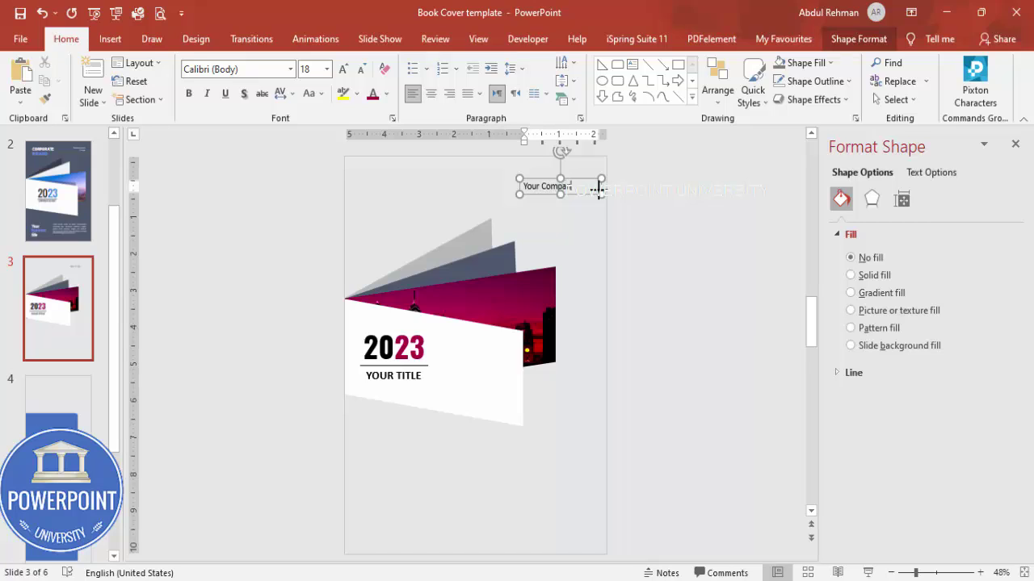
{"action": "type", "text": "ny Name & Logo"}
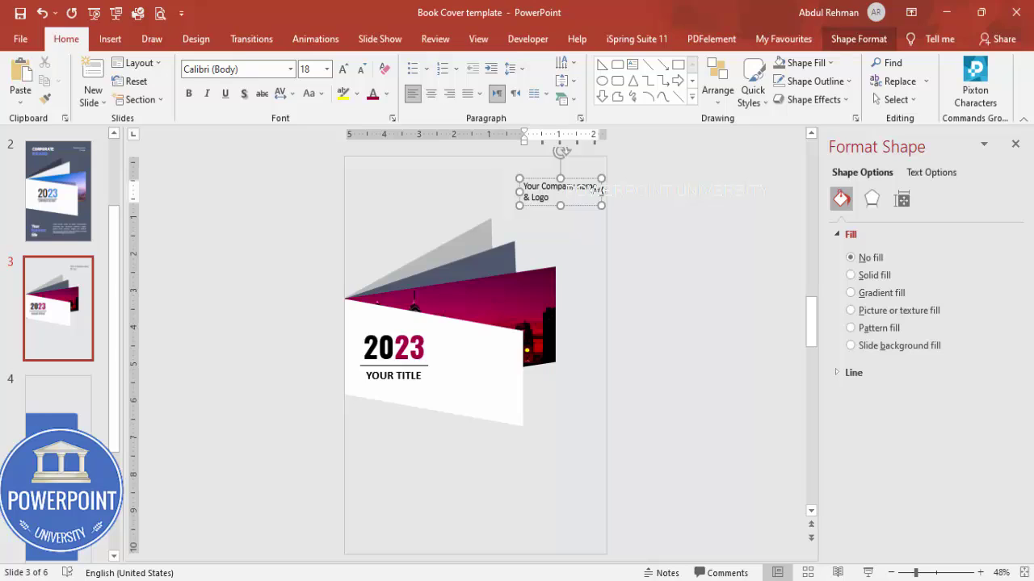
{"action": "left_click", "coordinate": [567, 179]}
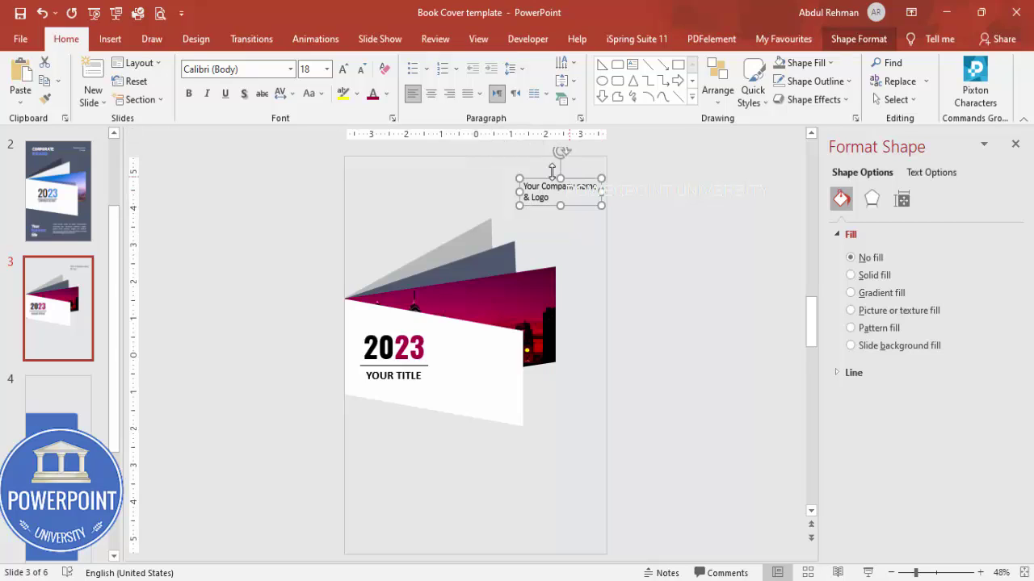
{"action": "left_click", "coordinate": [431, 95]}
{"action": "left_click", "coordinate": [449, 94]}
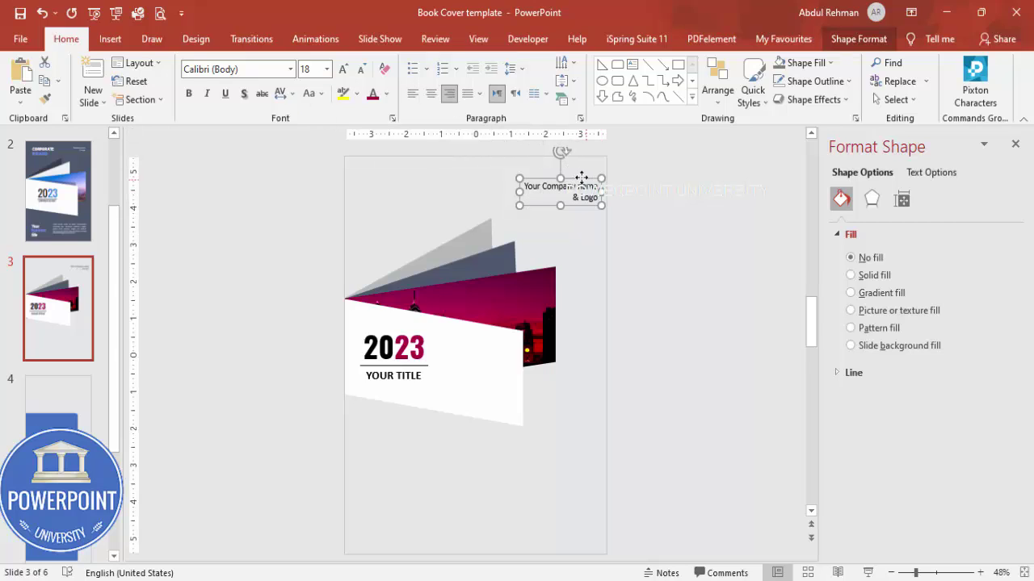
{"action": "left_click_drag", "start_coordinate": [582, 178], "coordinate": [574, 171]}
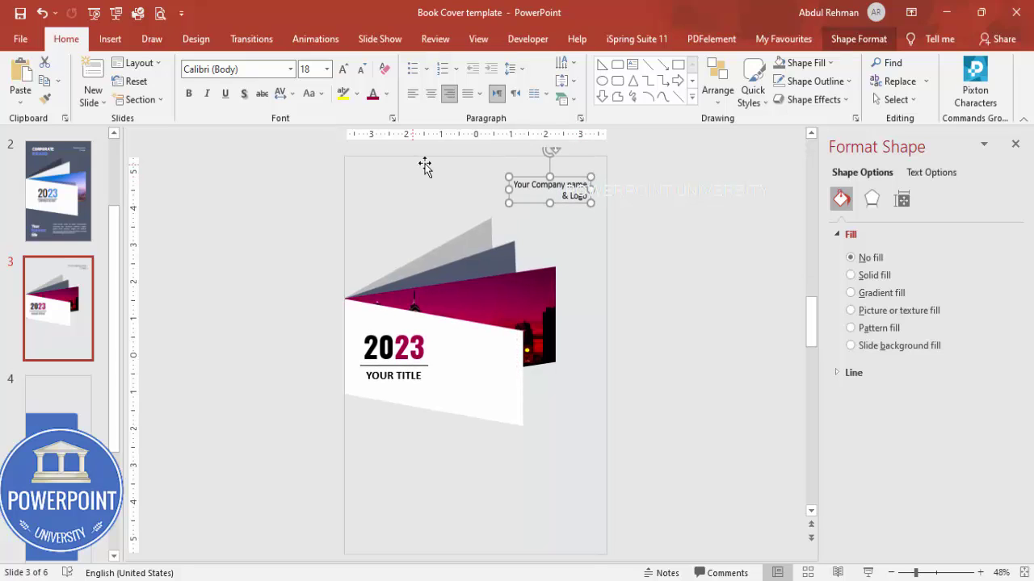
- Add a bottom-left text box reading CORPORATE on one line and REPORT below
{"action": "left_click", "coordinate": [646, 194]}
{"action": "left_click", "coordinate": [110, 39]}
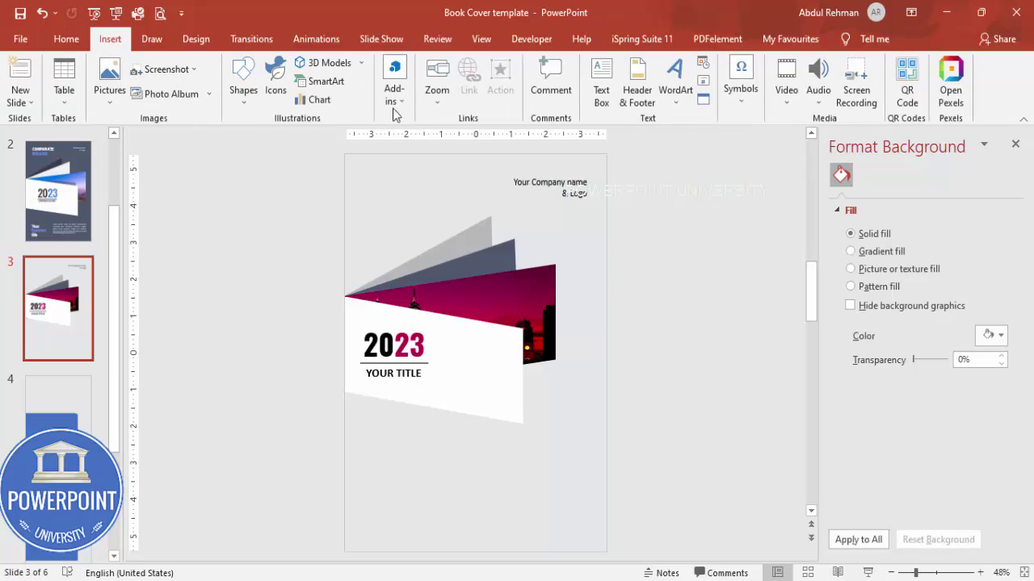
{"action": "left_click", "coordinate": [601, 84]}
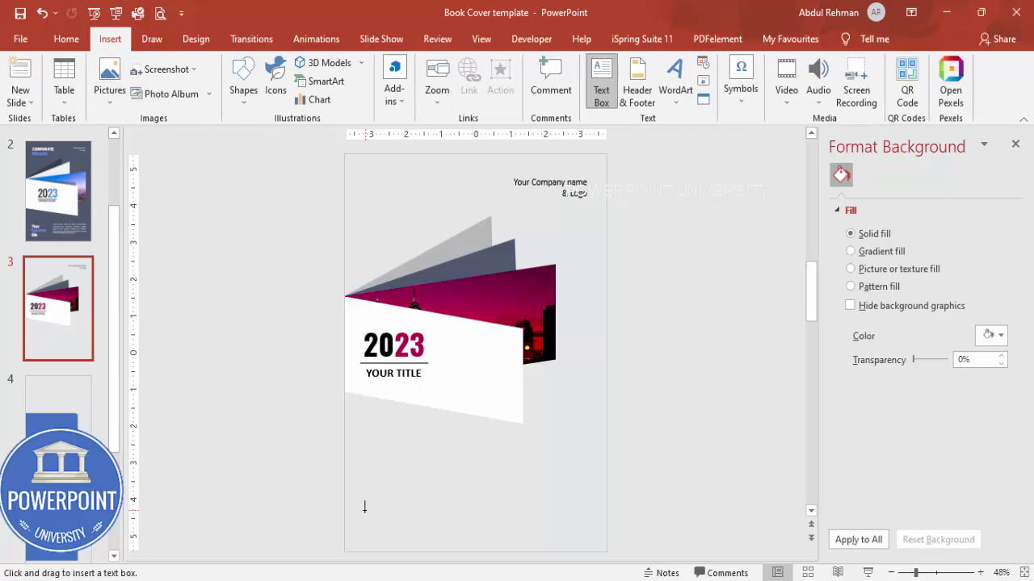
{"action": "left_click_drag", "start_coordinate": [360, 490], "coordinate": [489, 529]}
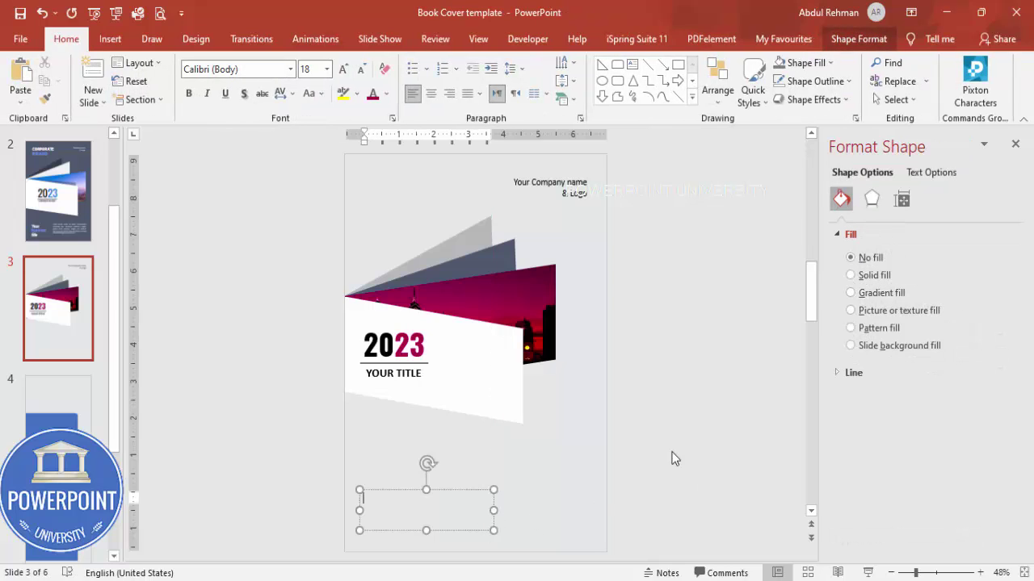
{"action": "type", "text": "q"}
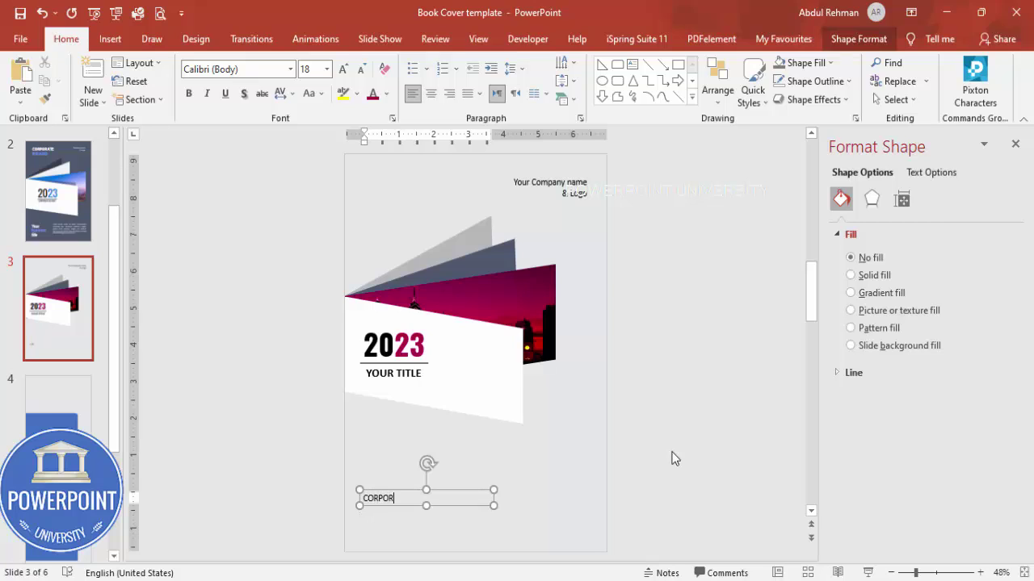
{"action": "type", "text": "ORPORATE"}
{"action": "key", "text": "Return"}
{"action": "type", "text": "REPOR"}
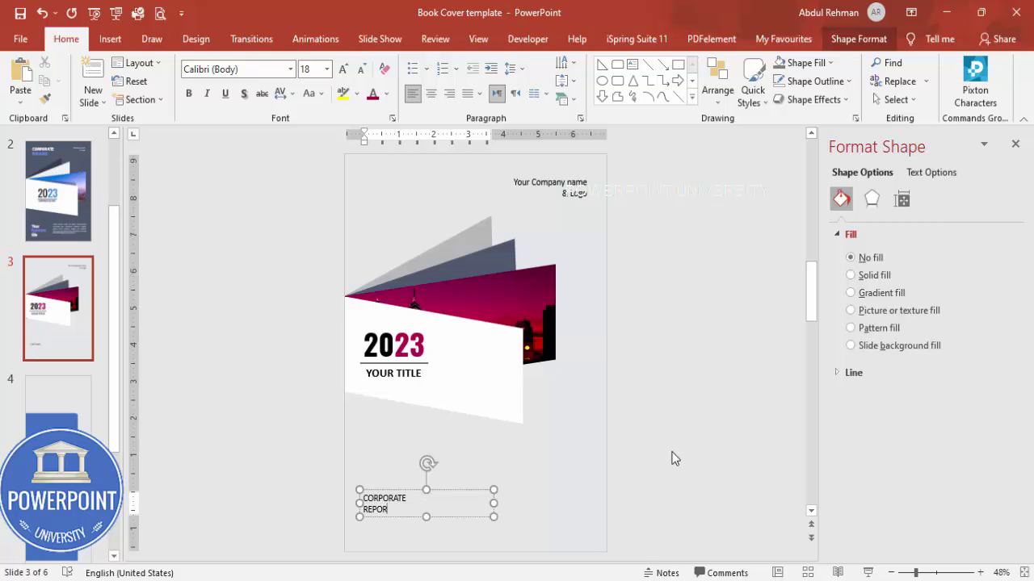
{"action": "type", "text": "T"}
- Enlarge the CORPORATE REPORT text to 36 pt and nudge the box into place
{"action": "left_click", "coordinate": [406, 490]}
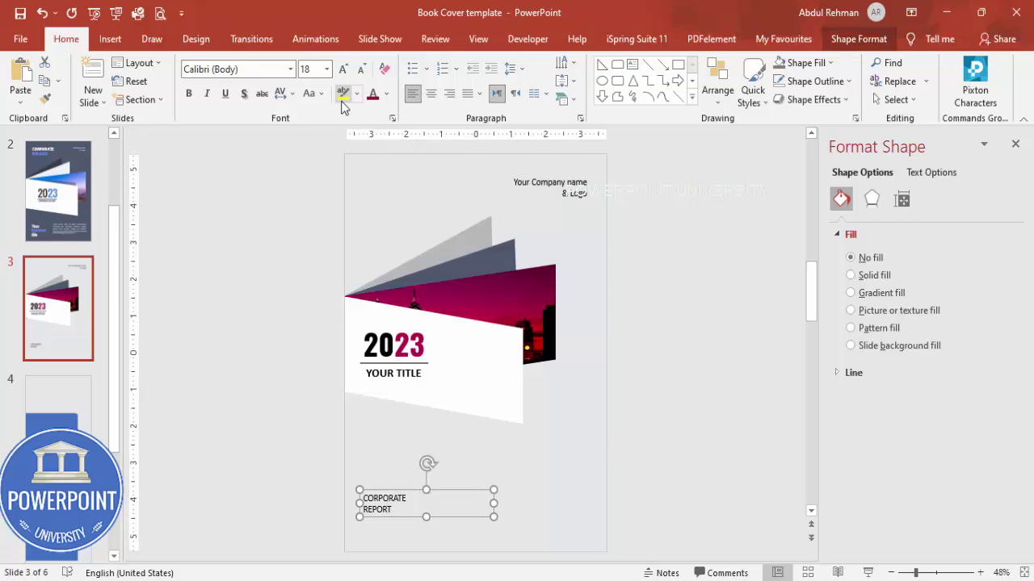
{"action": "left_click", "coordinate": [343, 69]}
{"action": "left_click", "coordinate": [344, 69]}
{"action": "left_click", "coordinate": [343, 69]}
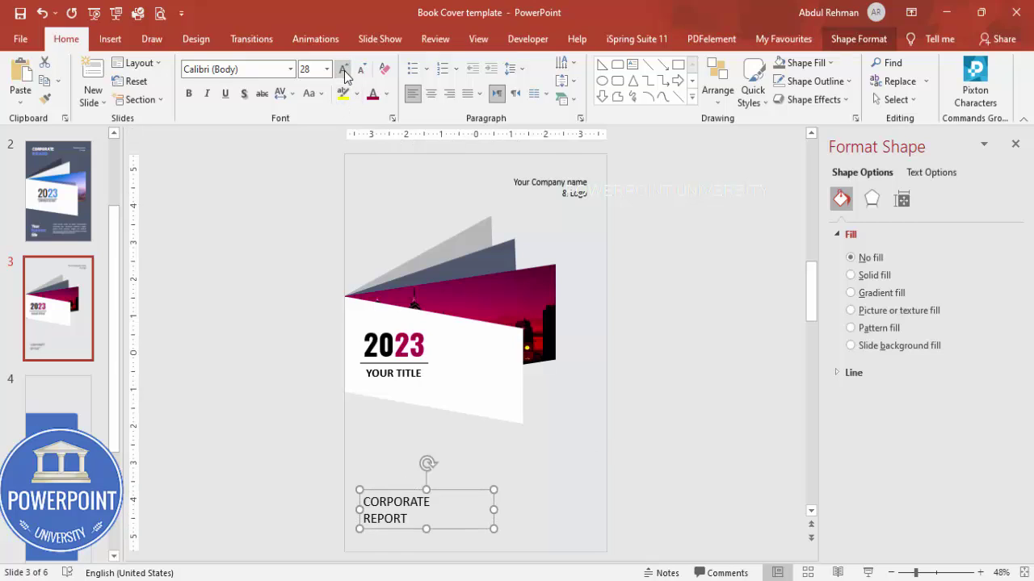
{"action": "left_click", "coordinate": [343, 70]}
{"action": "left_click", "coordinate": [343, 69]}
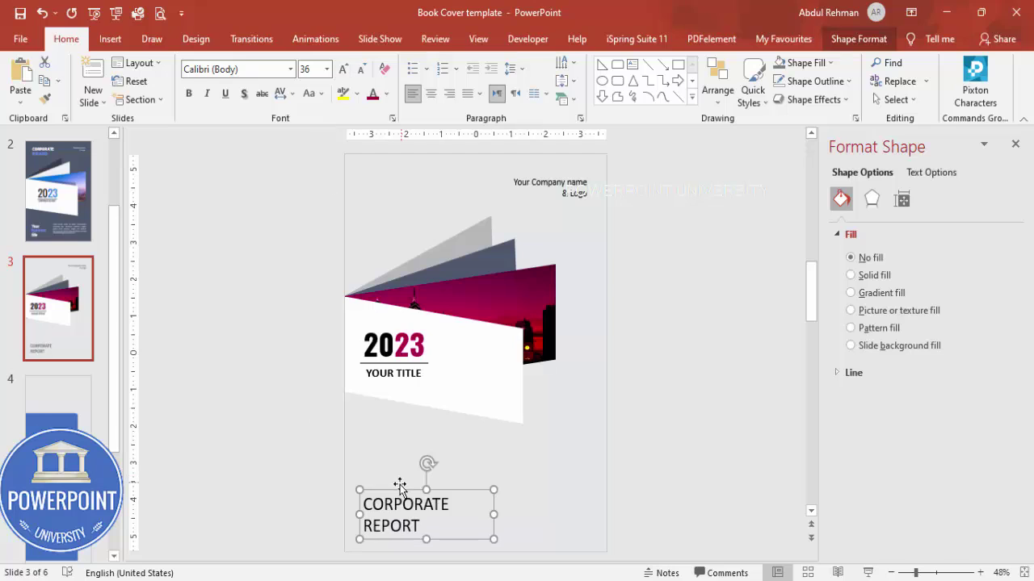
{"action": "mouse_move", "coordinate": [399, 492]}
{"action": "left_mouse_down"}
{"action": "mouse_move", "coordinate": [399, 474]}
{"action": "mouse_move", "coordinate": [392, 488]}
{"action": "left_mouse_up"}
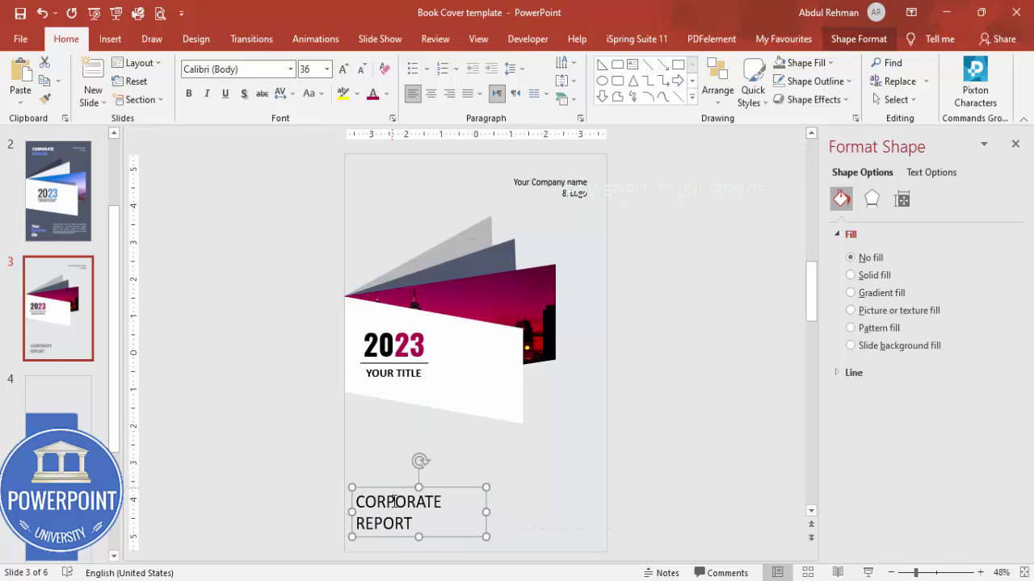
- Make the word REPORT bold and magenta
{"action": "left_click_drag", "start_coordinate": [415, 523], "coordinate": [331, 525]}
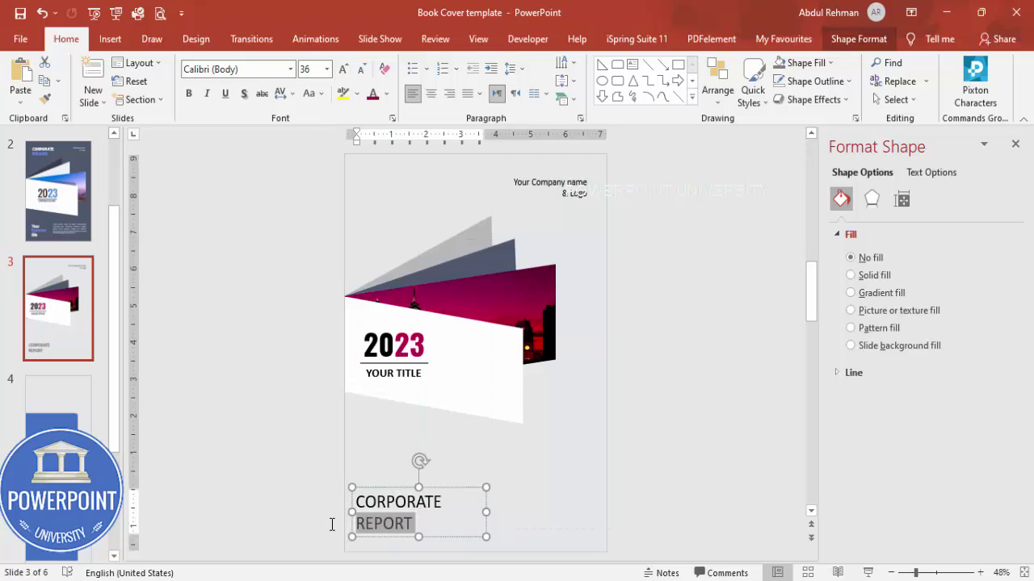
{"action": "left_click", "coordinate": [189, 96]}
{"action": "left_click", "coordinate": [373, 93]}
{"action": "left_click", "coordinate": [293, 395]}
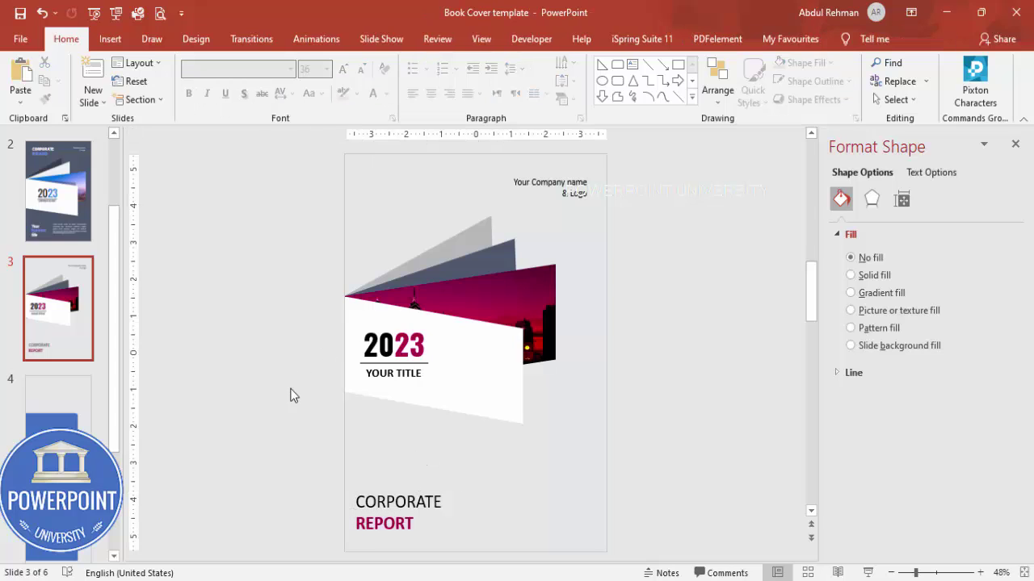
- Add a top-left text box reading BUSINESS on one line and PAGE below
{"action": "left_click", "coordinate": [111, 38]}
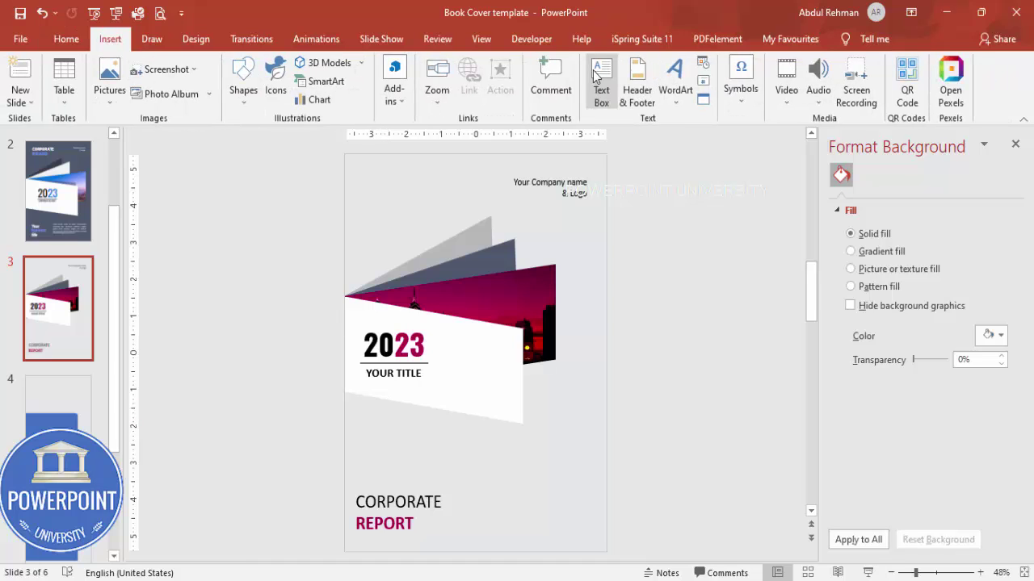
{"action": "left_click", "coordinate": [601, 83]}
{"action": "left_click_drag", "start_coordinate": [361, 187], "coordinate": [461, 203]}
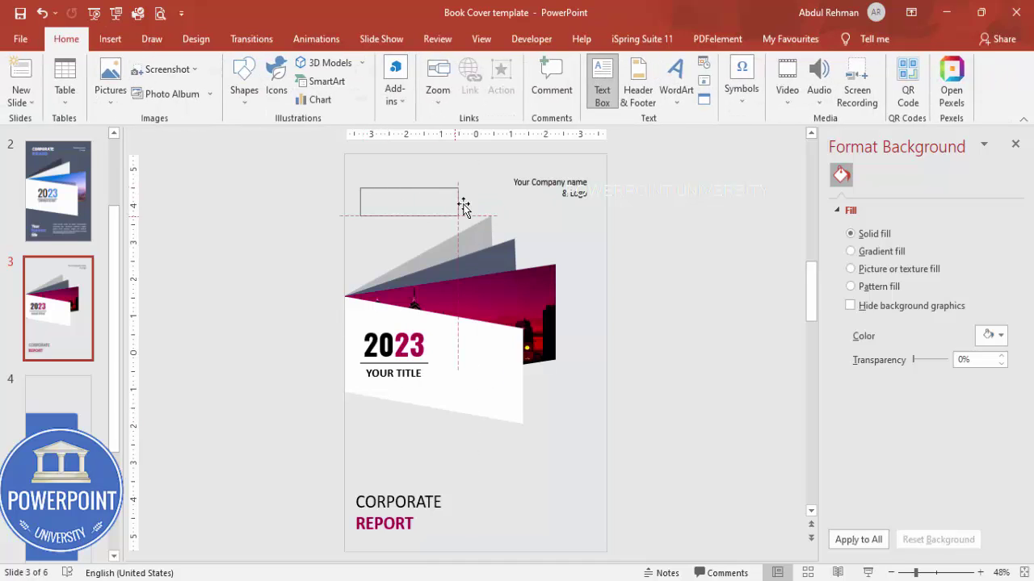
{"action": "type", "text": "BUSINES"}
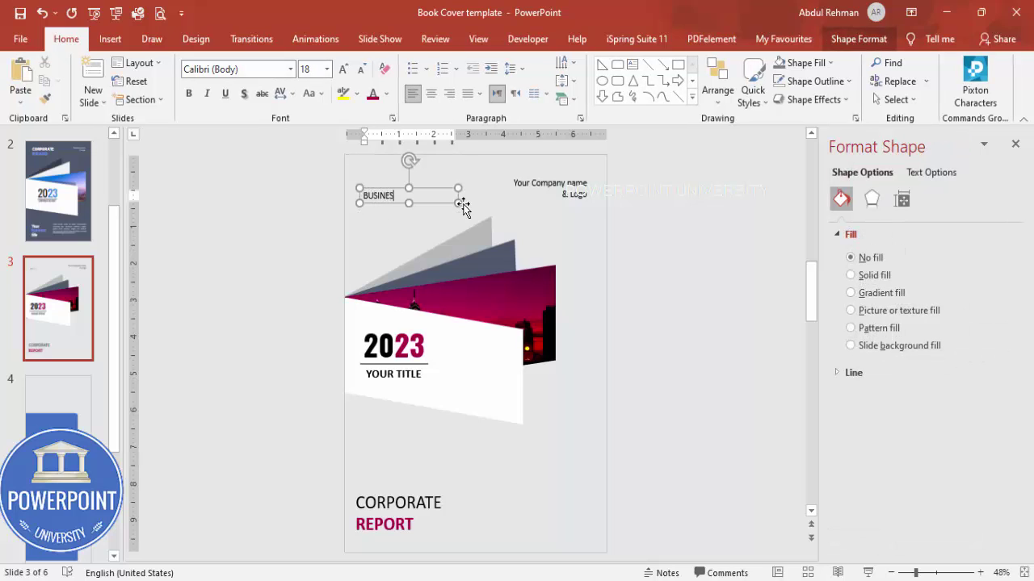
{"action": "type", "text": "S"}
{"action": "key", "text": "Return"}
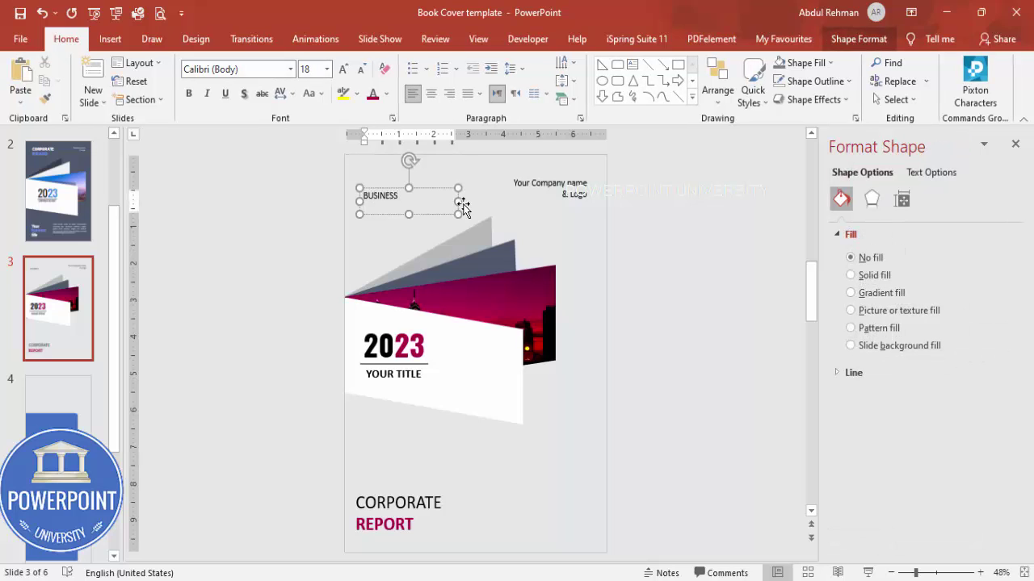
{"action": "type", "text": "PAGE"}
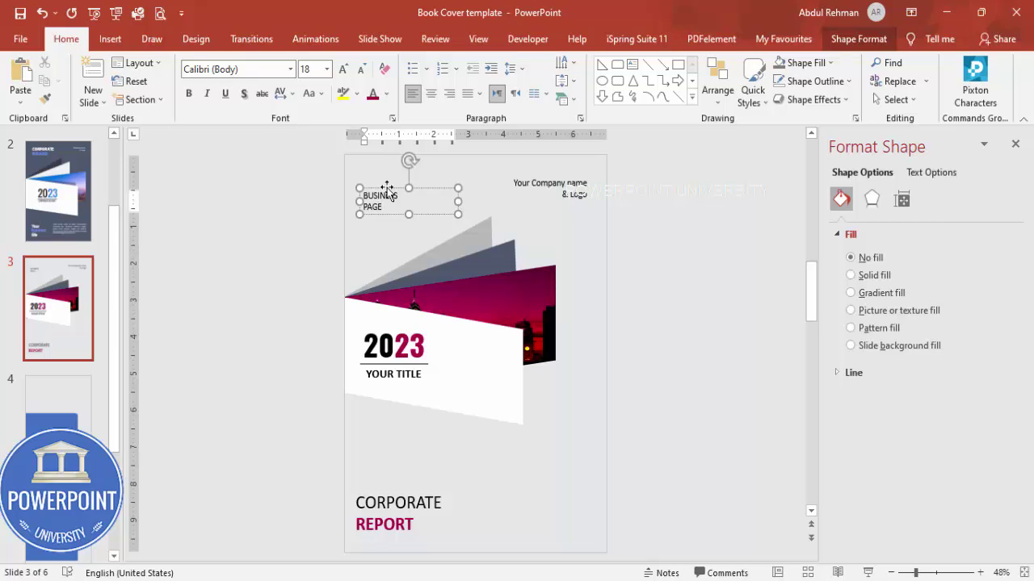
- Make BUSINESS PAGE bold at 32 pt and move it toward the top-left corner
{"action": "left_click", "coordinate": [387, 190]}
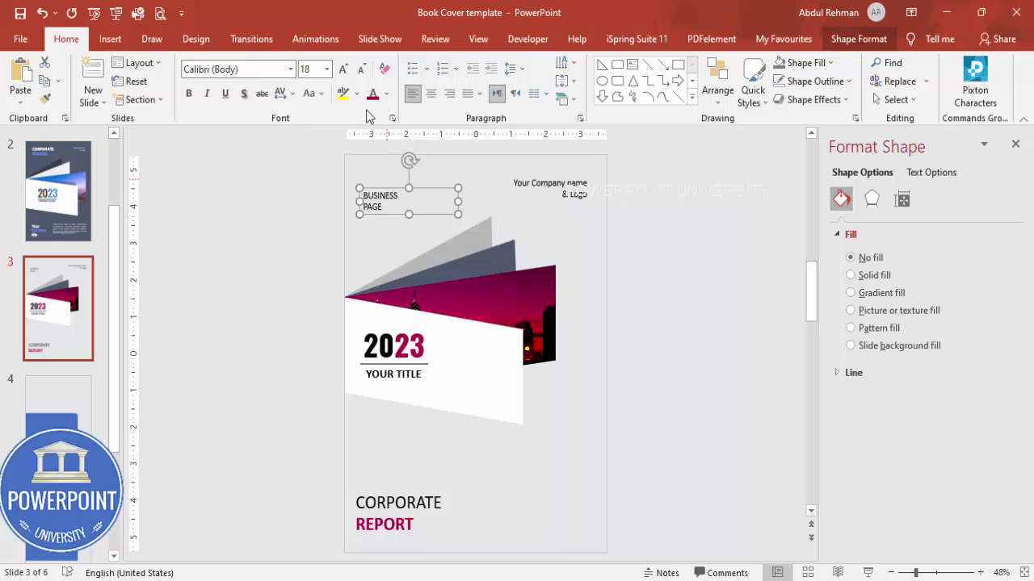
{"action": "left_click", "coordinate": [343, 70]}
{"action": "left_click", "coordinate": [342, 70]}
{"action": "left_click", "coordinate": [342, 69]}
{"action": "left_click", "coordinate": [343, 70]}
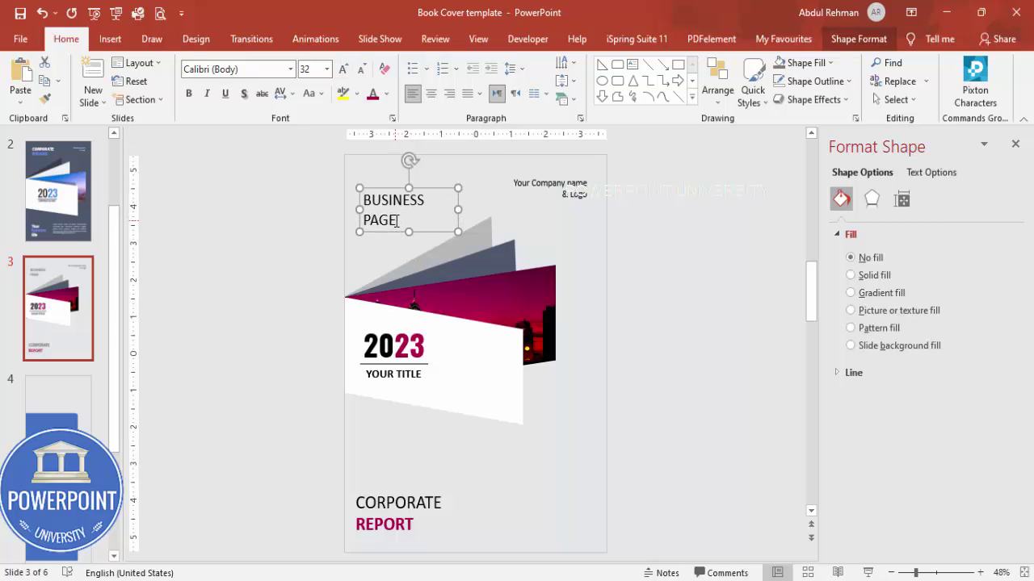
{"action": "left_click", "coordinate": [187, 93]}
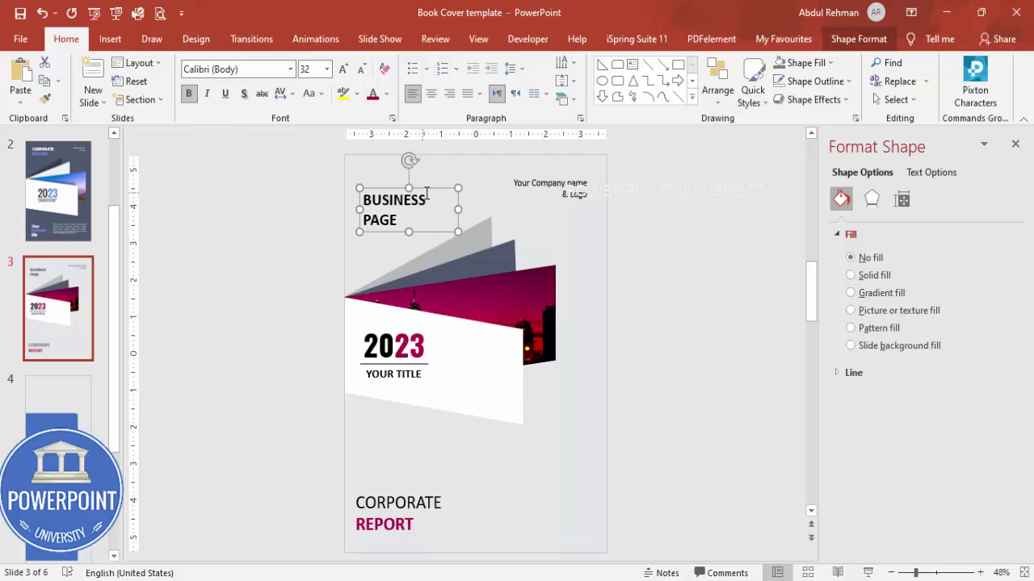
{"action": "left_click_drag", "start_coordinate": [435, 188], "coordinate": [426, 180]}
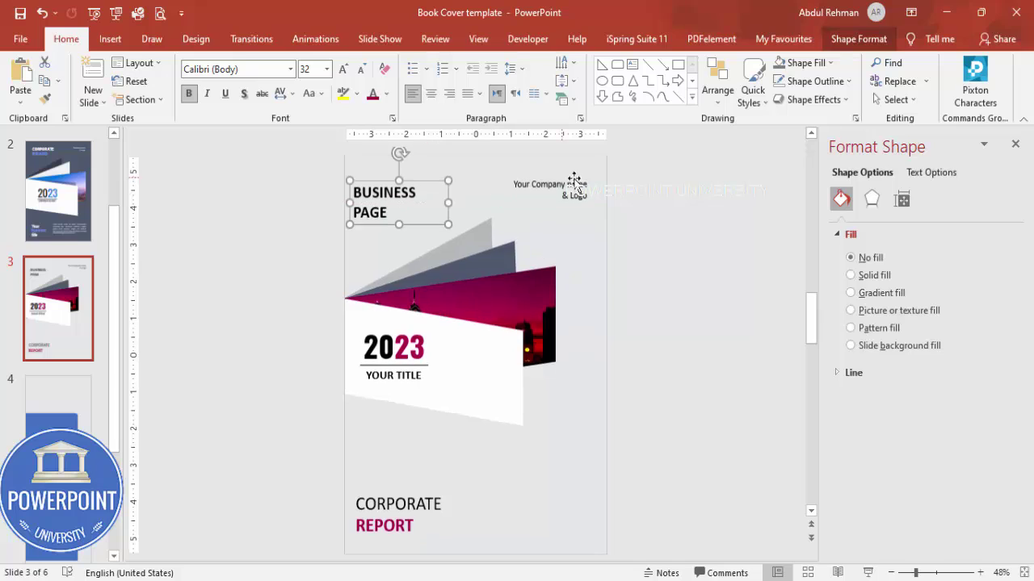
- Top-align BUSINESS PAGE with the company name box
{"action": "left_click", "coordinate": [573, 189], "text": "shift"}
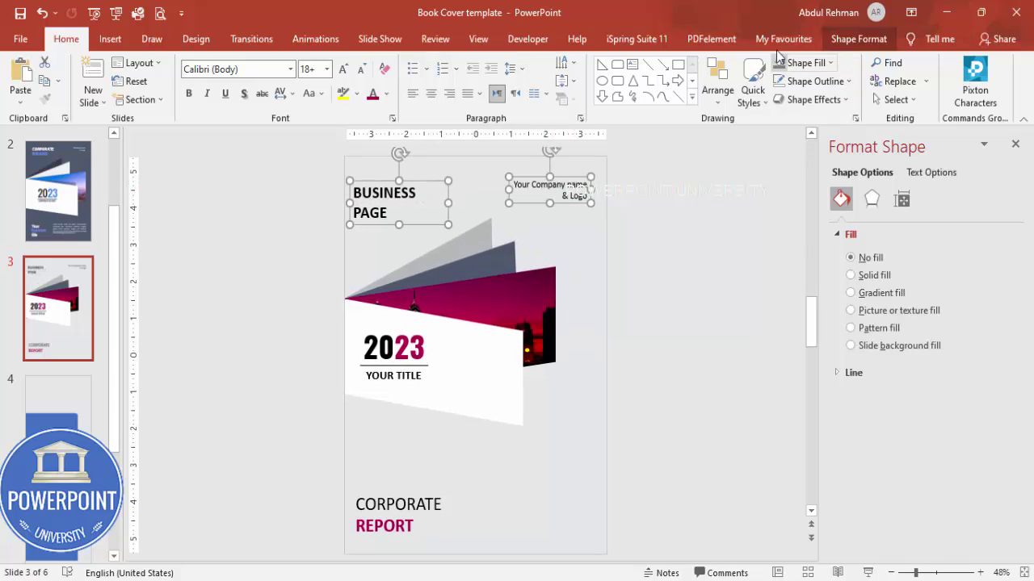
{"action": "left_click", "coordinate": [858, 39]}
{"action": "left_click", "coordinate": [856, 63]}
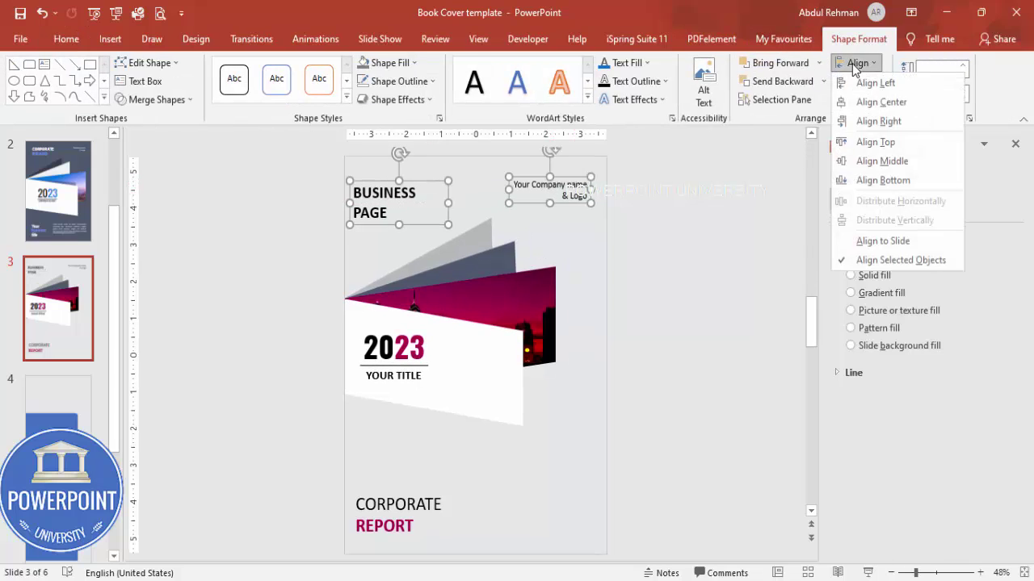
{"action": "left_click", "coordinate": [874, 140]}
{"action": "left_click", "coordinate": [685, 239]}
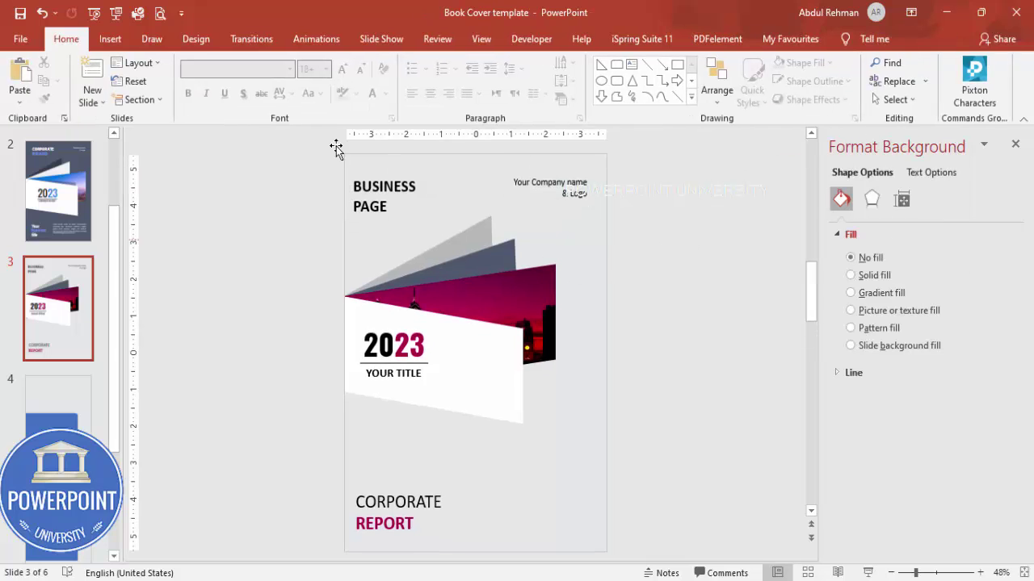
{"action": "left_click", "coordinate": [110, 39]}
- Insert =lorem(1) placeholder text right of the footer and trim the extra sentences
{"action": "left_click", "coordinate": [598, 84]}
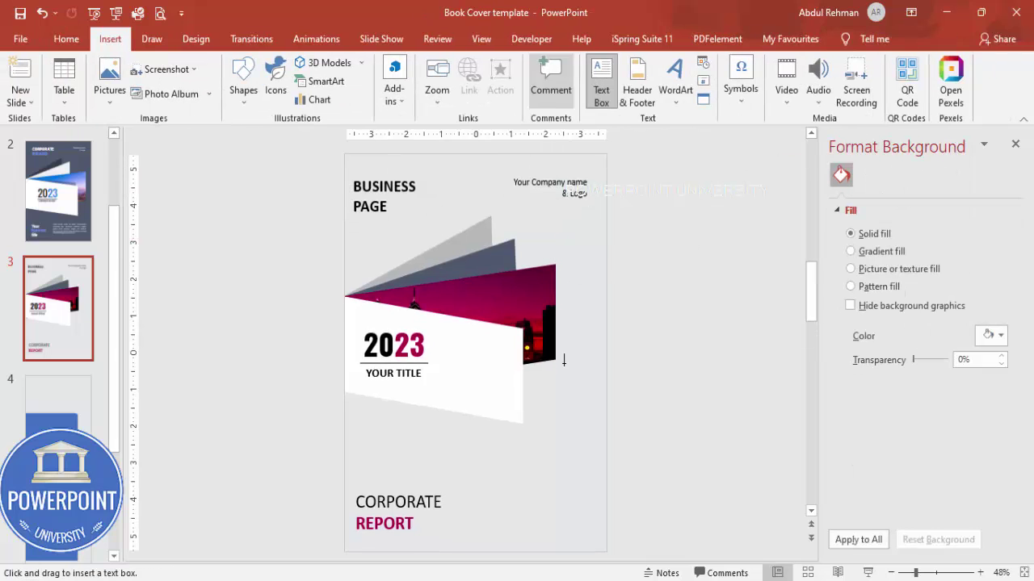
{"action": "left_click_drag", "start_coordinate": [470, 498], "coordinate": [614, 519]}
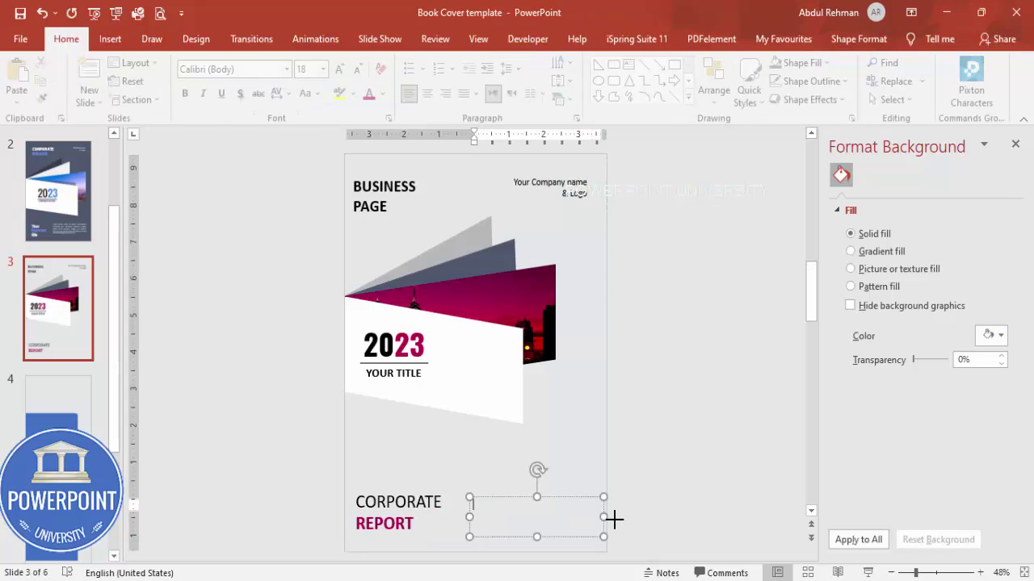
{"action": "type", "text": "=lorem"}
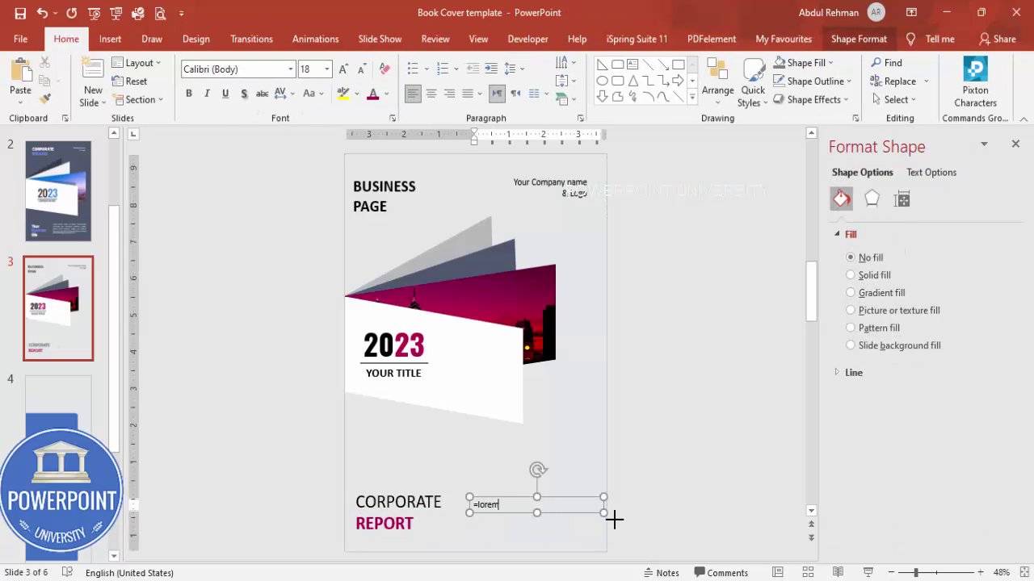
{"action": "type", "text": "(1)"}
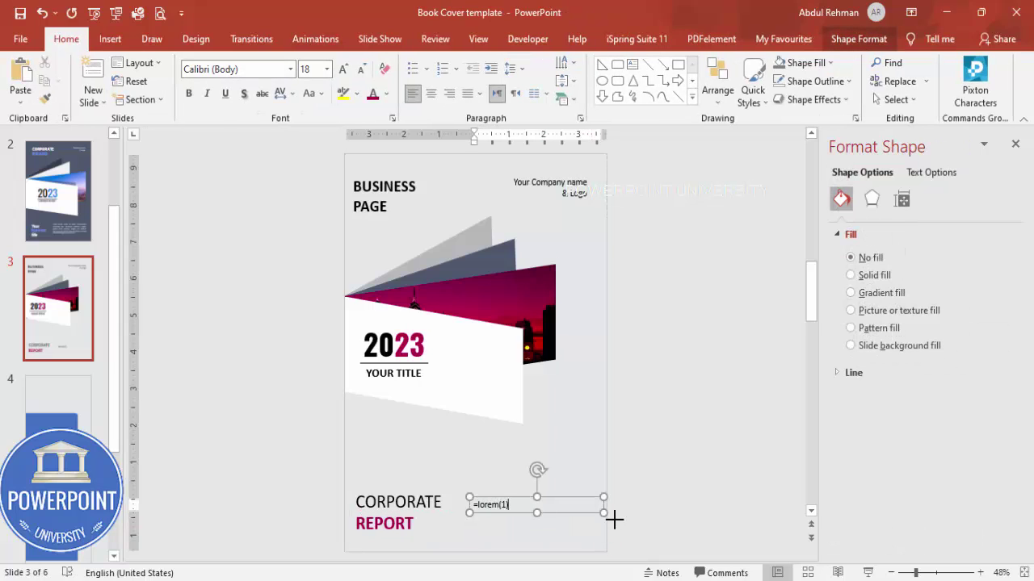
{"action": "key", "text": "Return"}
{"action": "left_click", "coordinate": [531, 495], "text": "shift"}
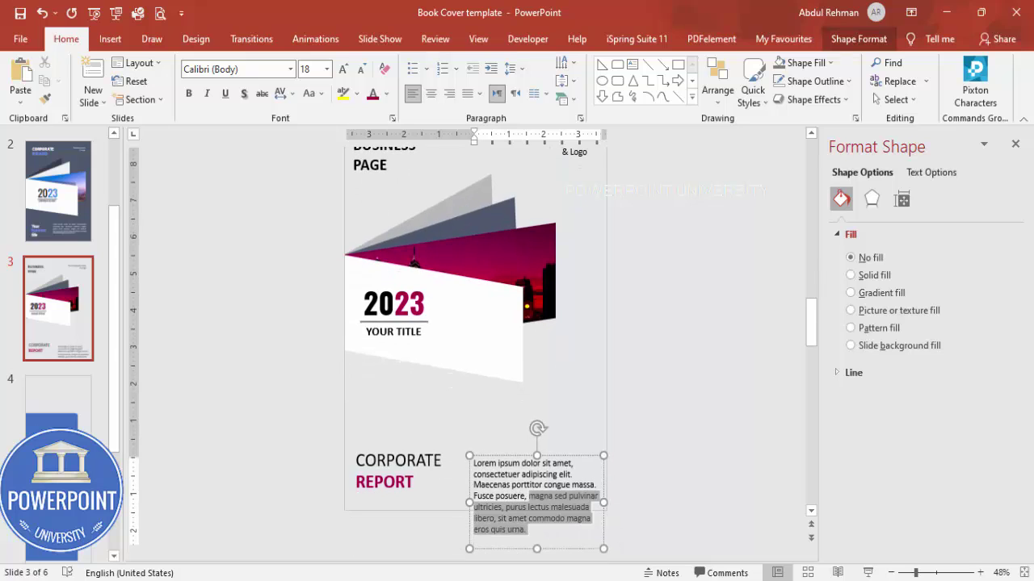
{"action": "key", "text": "Delete"}
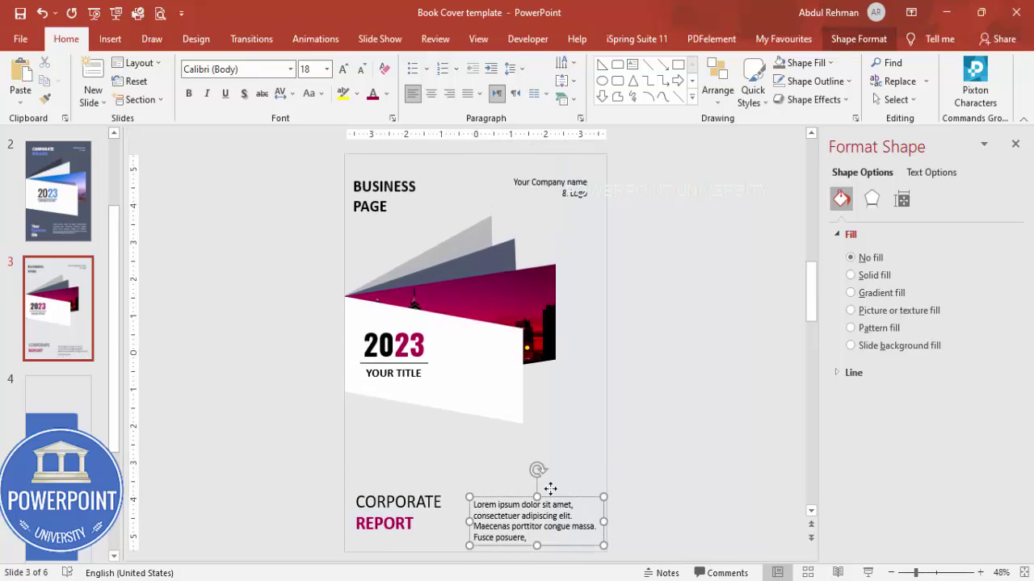
{"action": "left_click_drag", "start_coordinate": [549, 501], "coordinate": [551, 492]}
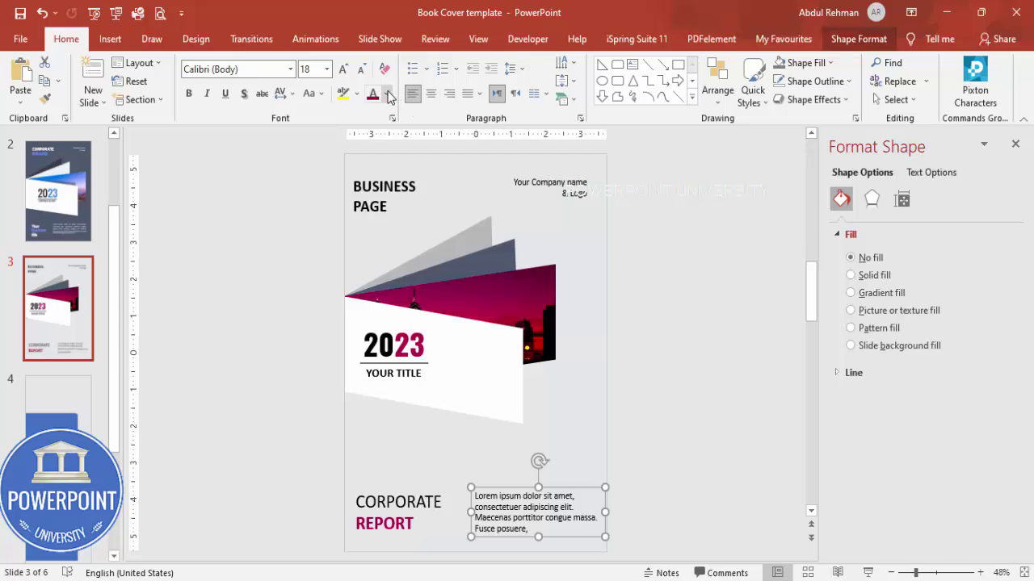
- Make the lorem text grey, 14 pt and justified, narrowing the box to reflow
{"action": "left_click", "coordinate": [386, 94]}
{"action": "left_click", "coordinate": [368, 184]}
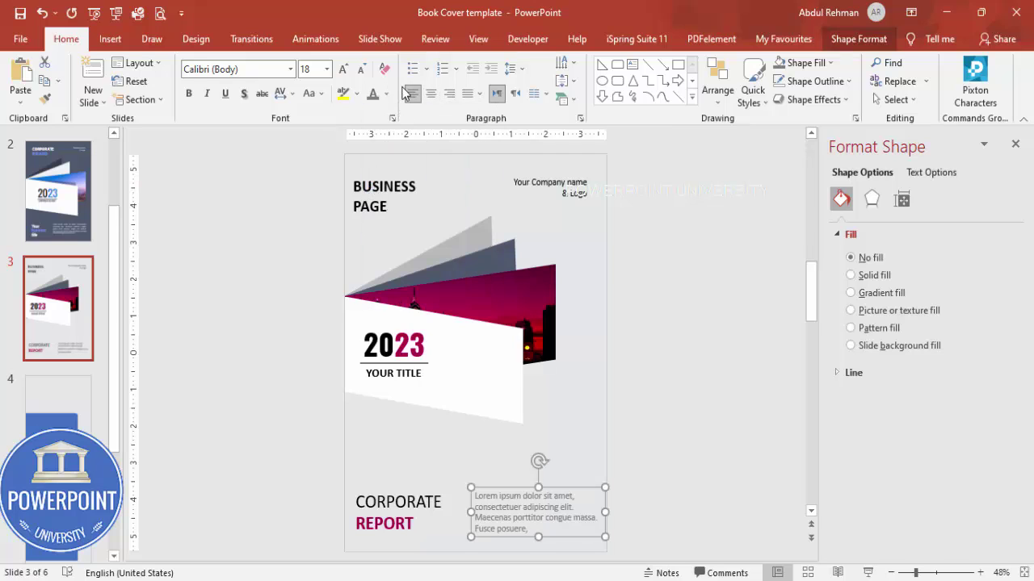
{"action": "left_click", "coordinate": [360, 69]}
{"action": "left_click", "coordinate": [360, 69]}
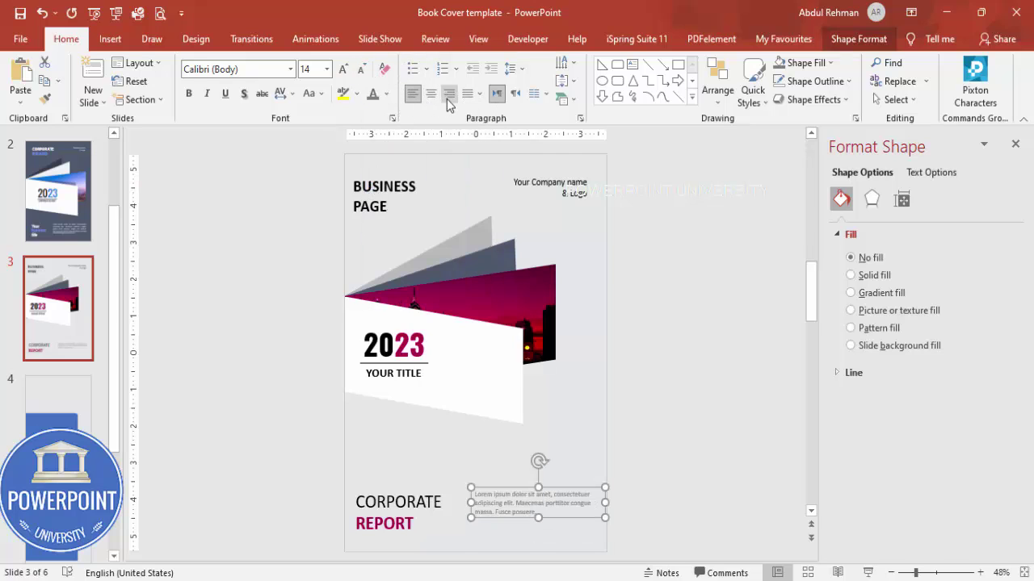
{"action": "left_click", "coordinate": [478, 94]}
{"action": "left_click", "coordinate": [485, 115]}
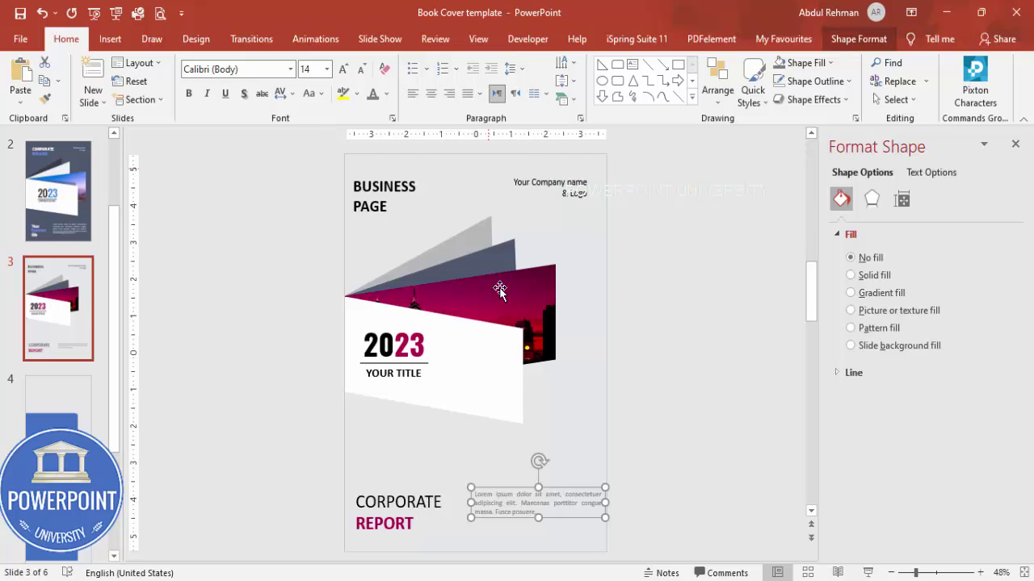
{"action": "left_click_drag", "start_coordinate": [602, 502], "coordinate": [590, 502]}
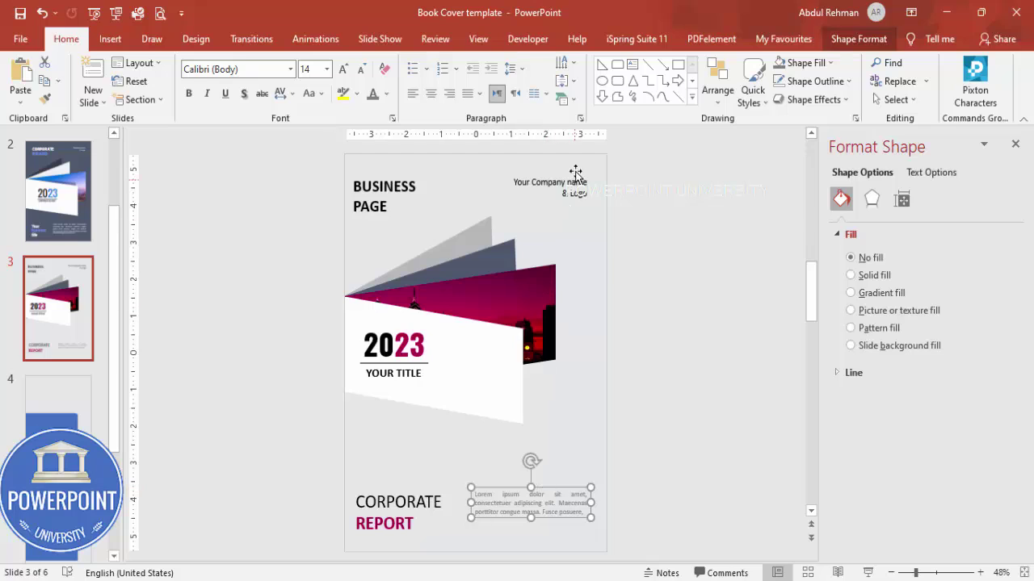
{"action": "left_click", "coordinate": [657, 349]}
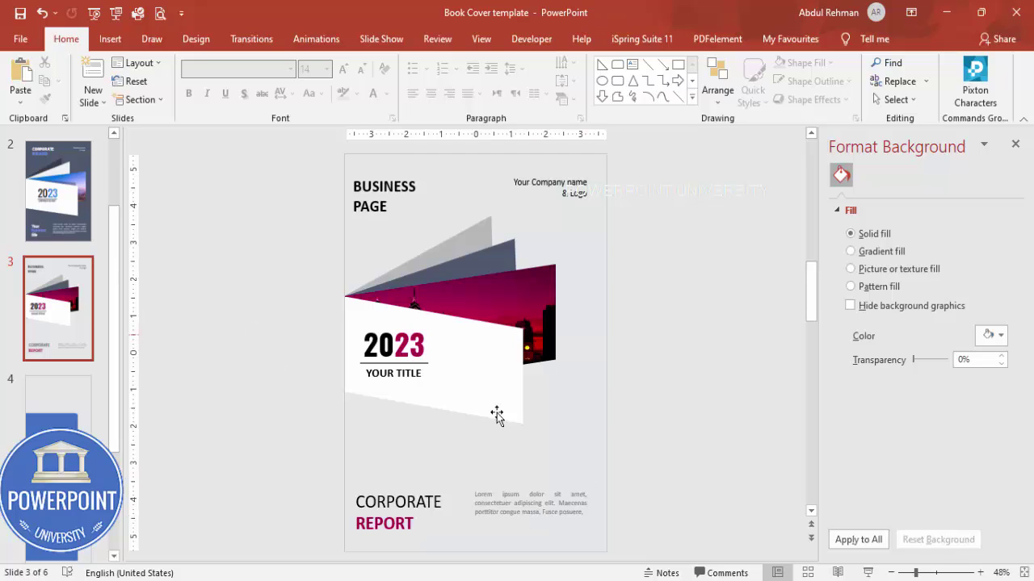
{"action": "left_click", "coordinate": [531, 300]}
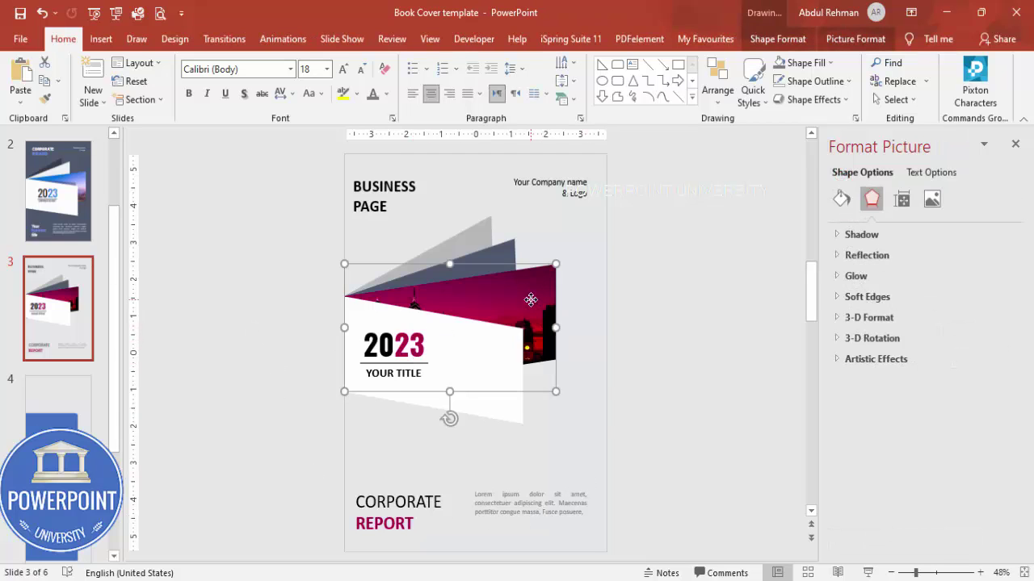
{"action": "left_click", "coordinate": [568, 239]}
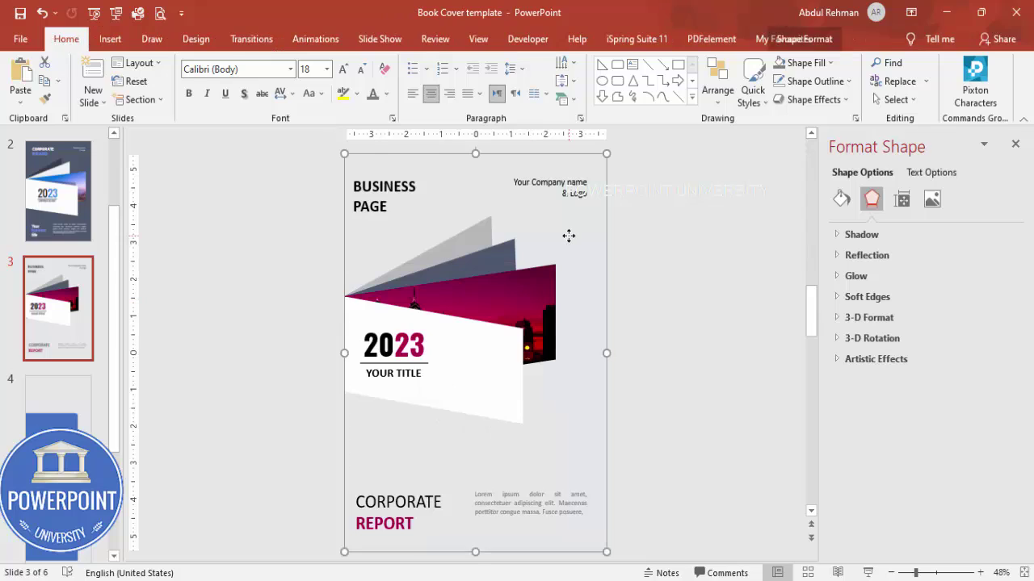